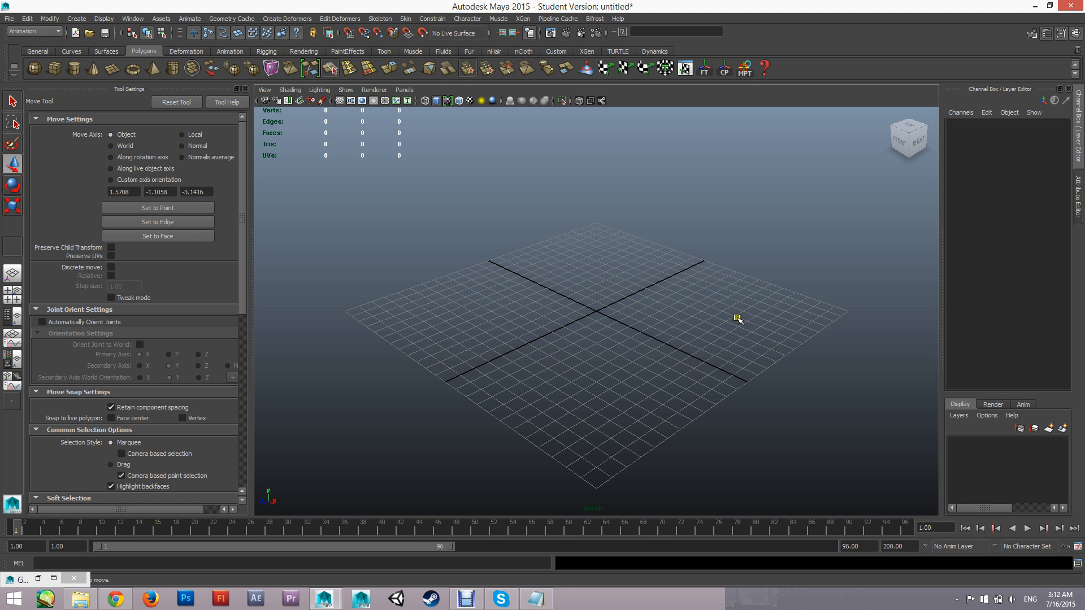
Create a polygon cube at the grid's centre and scale it uniformly to about 3.374
{"action": "left_click_drag", "start_coordinate": [598, 296], "coordinate": [613, 371], "text": "alt"}
{"action": "left_click", "coordinate": [64, 74]}
{"action": "key", "text": "r"}
{"action": "key", "text": "w"}
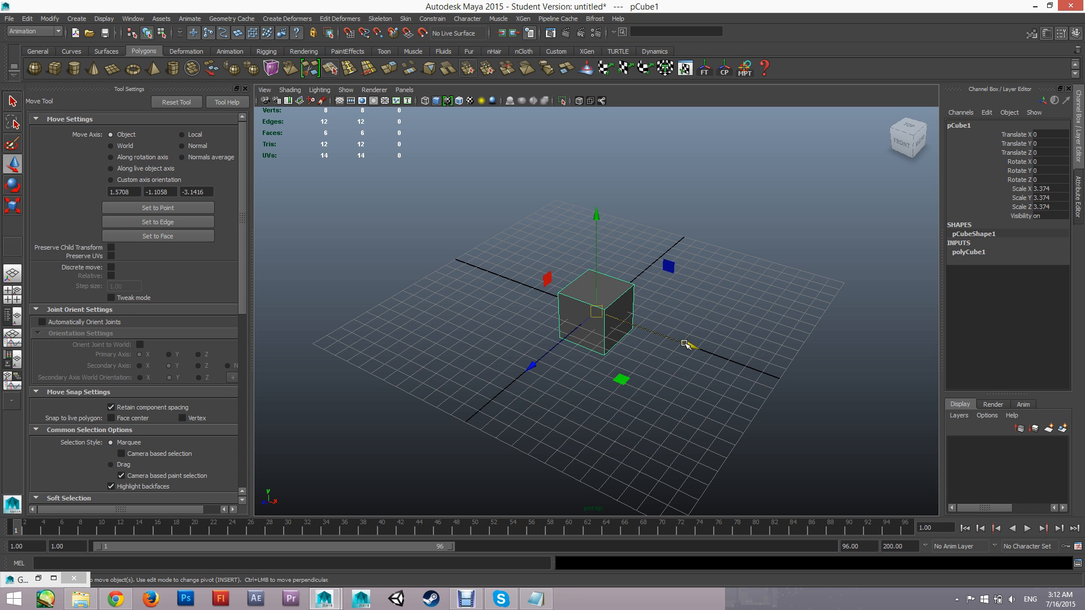
{"action": "mouse_move", "coordinate": [691, 347]}
{"action": "left_mouse_down"}
{"action": "mouse_move", "coordinate": [528, 308]}
{"action": "mouse_move", "coordinate": [910, 390]}
{"action": "mouse_move", "coordinate": [513, 310]}
{"action": "mouse_move", "coordinate": [923, 415]}
{"action": "mouse_move", "coordinate": [859, 410]}
{"action": "mouse_move", "coordinate": [717, 358]}
{"action": "mouse_move", "coordinate": [684, 334]}
{"action": "mouse_move", "coordinate": [698, 331]}
{"action": "left_mouse_up"}
{"action": "key", "text": "ctrl+z"}
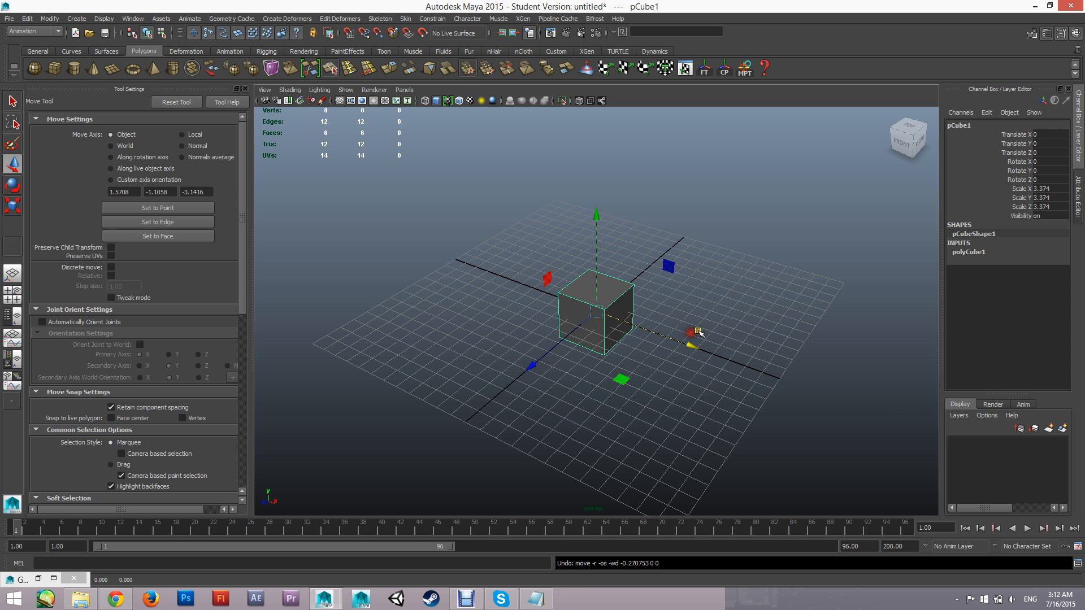
{"action": "left_click_drag", "start_coordinate": [667, 379], "coordinate": [733, 417], "text": "alt"}
{"action": "key", "text": "ctrl+z"}
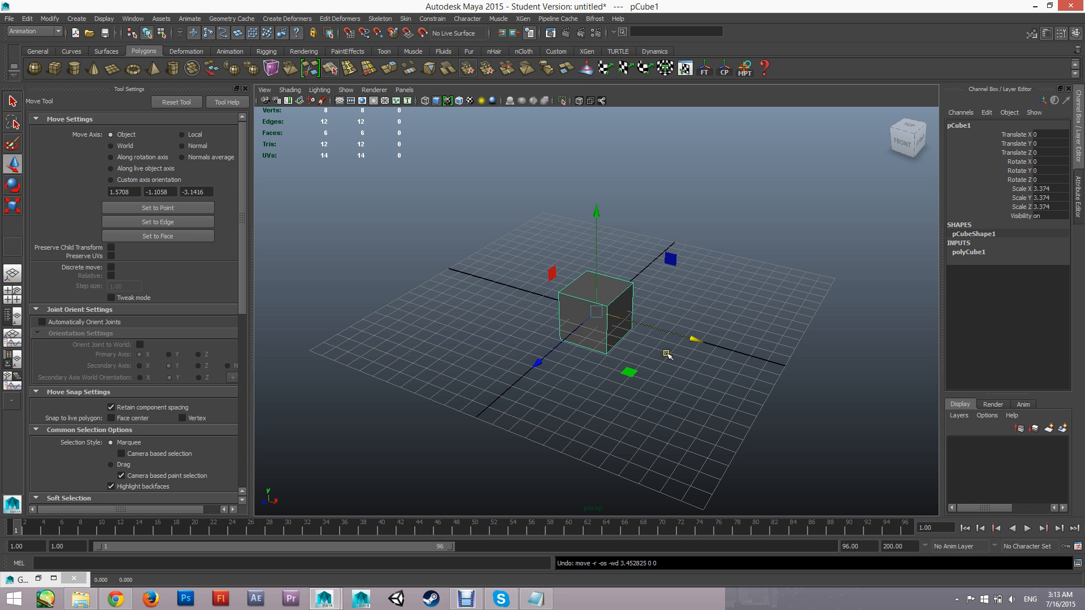
{"action": "mouse_move", "coordinate": [669, 350]}
{"action": "left_mouse_down", "text": "alt"}
{"action": "mouse_move", "coordinate": [627, 363]}
{"action": "mouse_move", "coordinate": [634, 348]}
{"action": "mouse_move", "coordinate": [695, 363]}
{"action": "mouse_move", "coordinate": [699, 382]}
{"action": "mouse_move", "coordinate": [650, 384]}
{"action": "mouse_move", "coordinate": [666, 351]}
{"action": "mouse_move", "coordinate": [695, 359]}
{"action": "mouse_move", "coordinate": [654, 375]}
{"action": "mouse_move", "coordinate": [668, 358]}
{"action": "mouse_move", "coordinate": [668, 375]}
{"action": "mouse_move", "coordinate": [661, 356]}
{"action": "left_mouse_up", "text": "alt"}
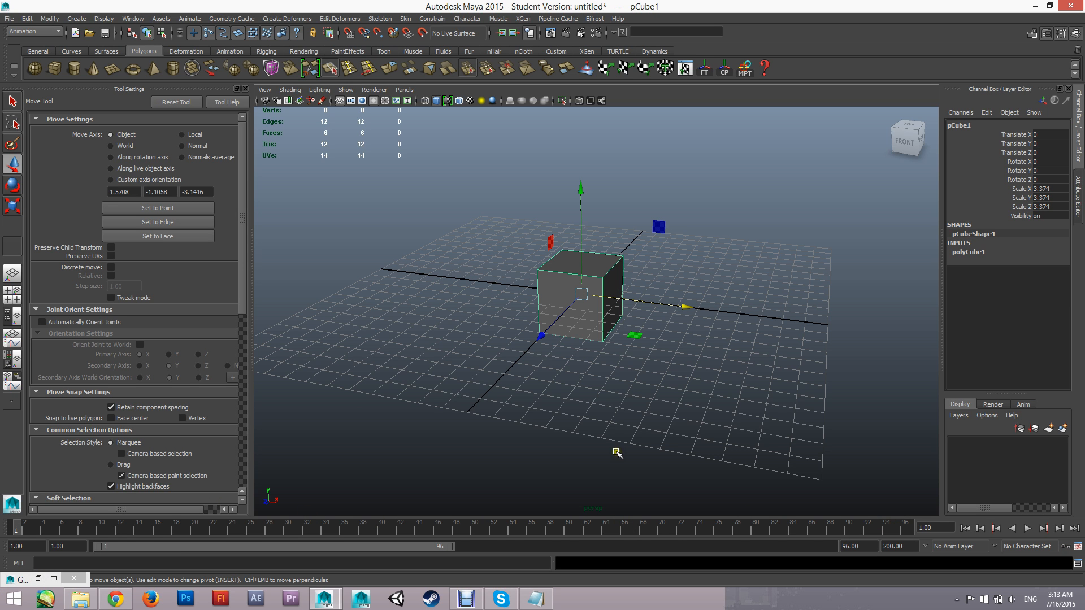
{"action": "left_click", "coordinate": [112, 19]}
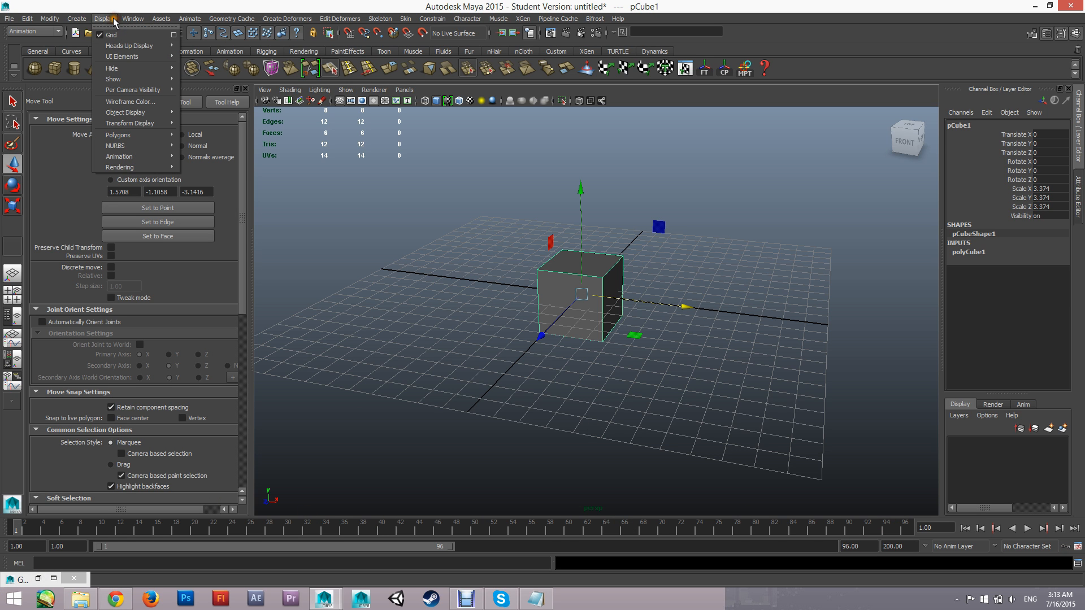
{"action": "mouse_move", "coordinate": [132, 18]}
{"action": "mouse_move", "coordinate": [164, 57]}
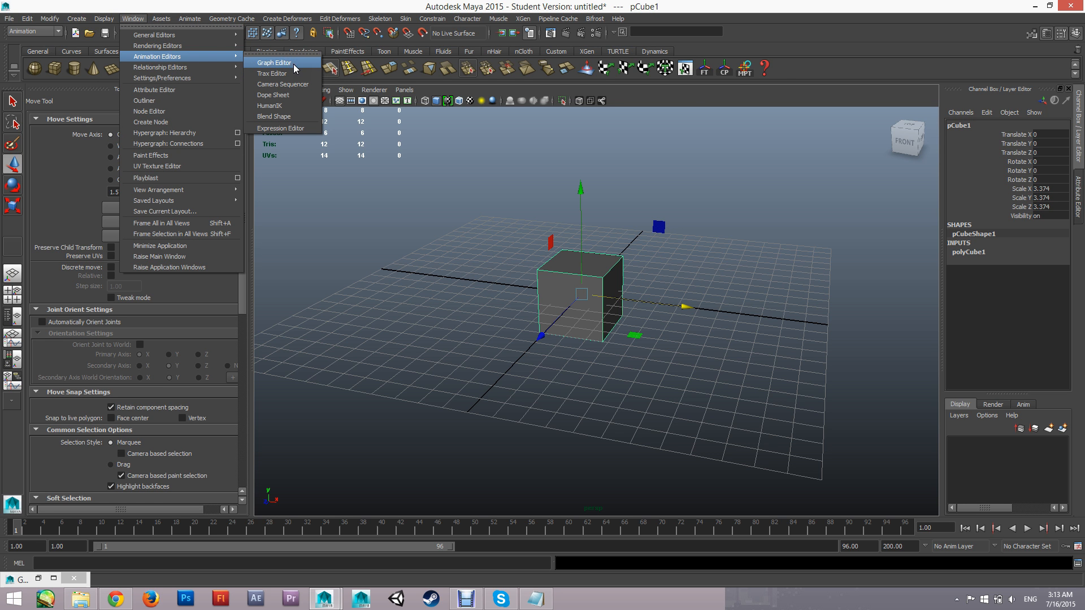
{"action": "left_click", "coordinate": [818, 3]}
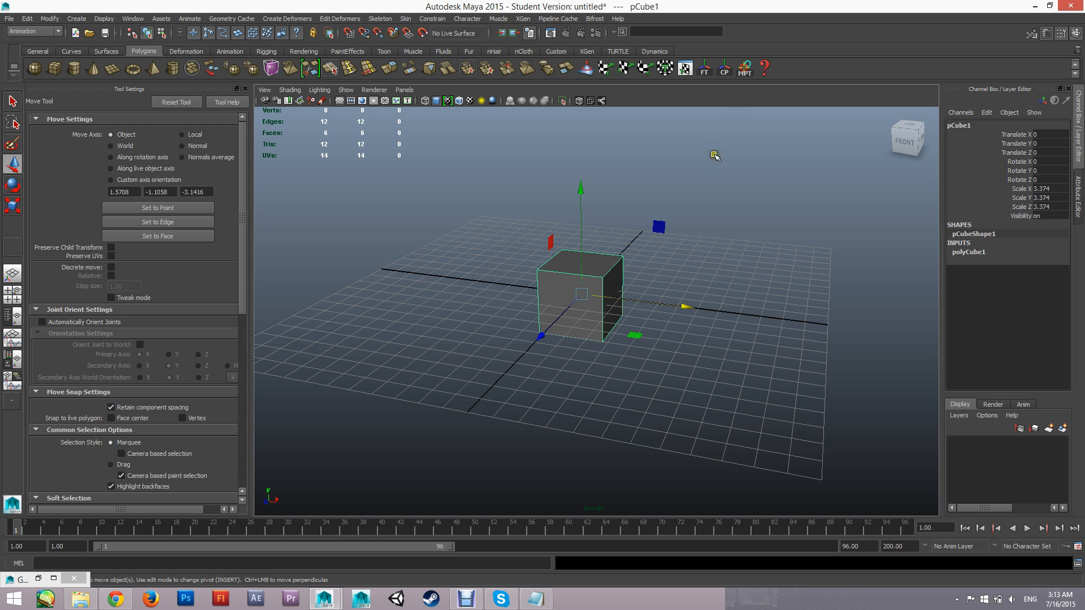
Set a keyframe on all of the cube's transform channels at frame 1
{"action": "left_click_drag", "start_coordinate": [607, 253], "coordinate": [567, 314], "text": "alt"}
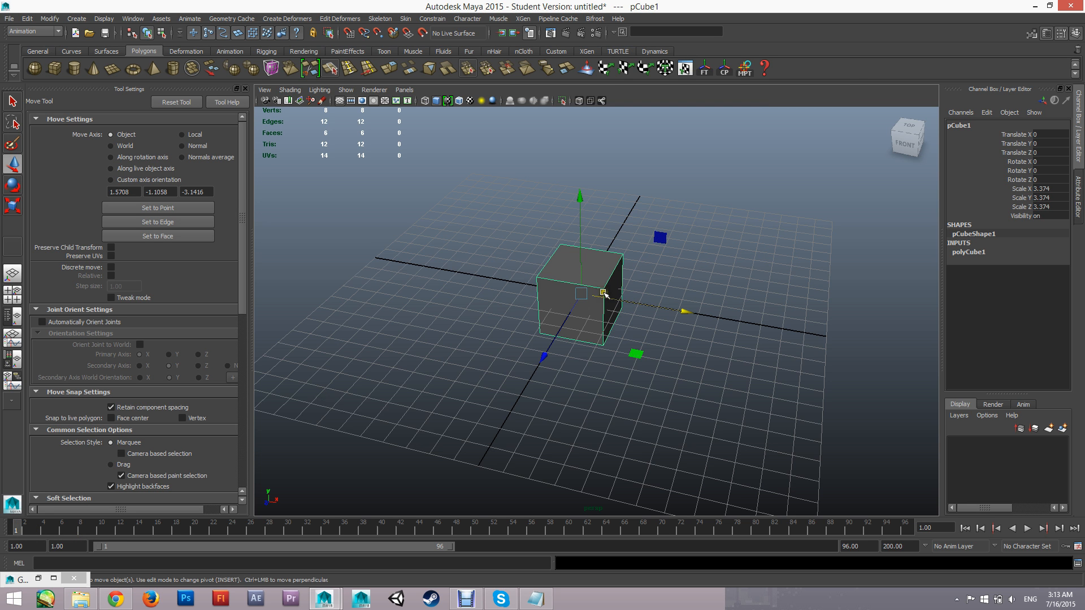
{"action": "left_click_drag", "start_coordinate": [603, 293], "coordinate": [599, 293], "text": "alt"}
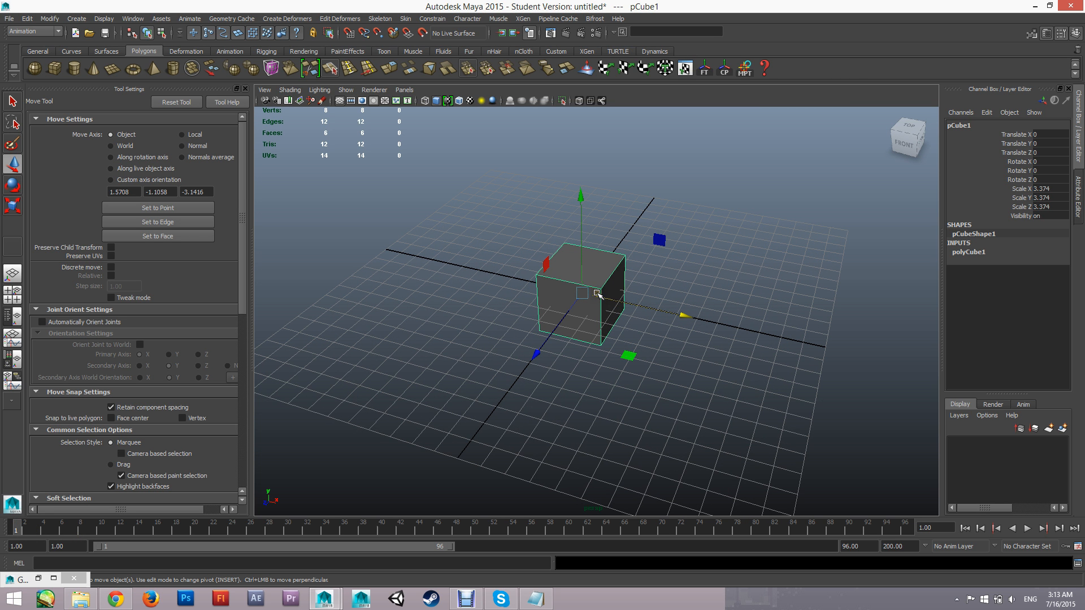
{"action": "key", "text": "s"}
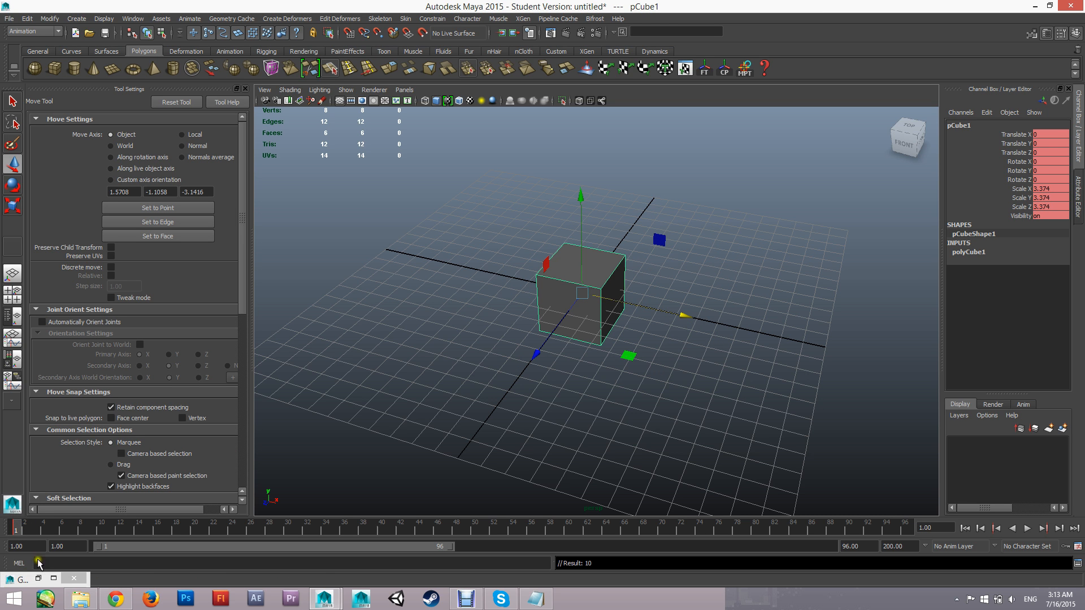
At frame 12, move the cube with grid snapping to Translate X -12 and keyframe it
{"action": "left_click_drag", "start_coordinate": [17, 530], "coordinate": [120, 531]}
{"action": "left_click", "coordinate": [120, 527]}
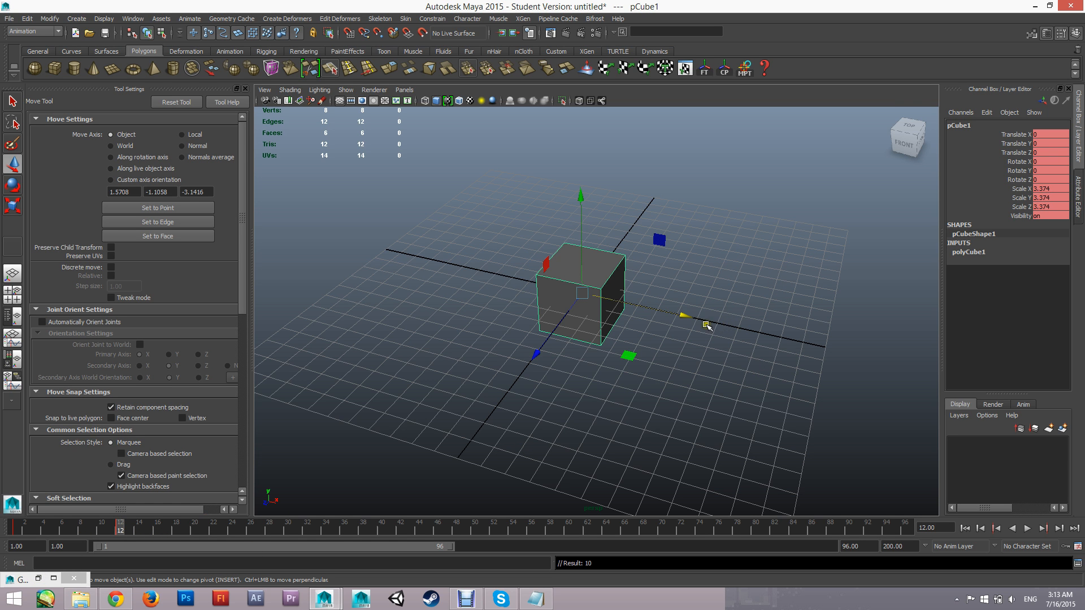
{"action": "key", "text": "x"}
{"action": "left_click_drag", "start_coordinate": [680, 313], "coordinate": [370, 262]}
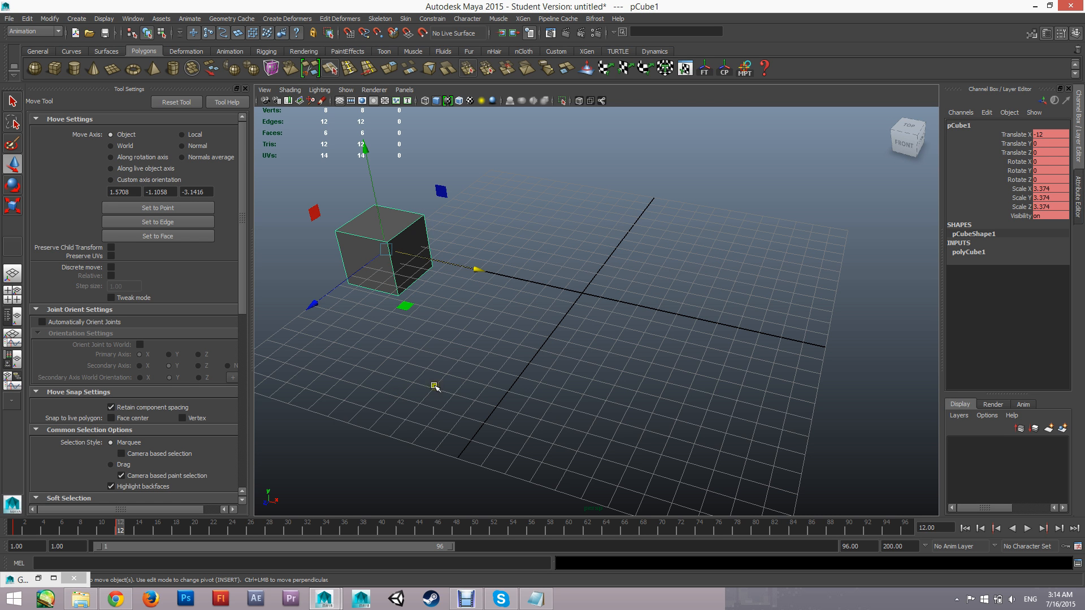
{"action": "key", "text": "s"}
{"action": "key", "text": "ctrl+z"}
{"action": "left_click_drag", "start_coordinate": [437, 270], "coordinate": [981, 375]}
{"action": "key", "text": "ctrl+z"}
At frame 36, keyframe the cube at Translate X 12
{"action": "left_click", "coordinate": [288, 531]}
{"action": "left_click_drag", "start_coordinate": [289, 532], "coordinate": [344, 531]}
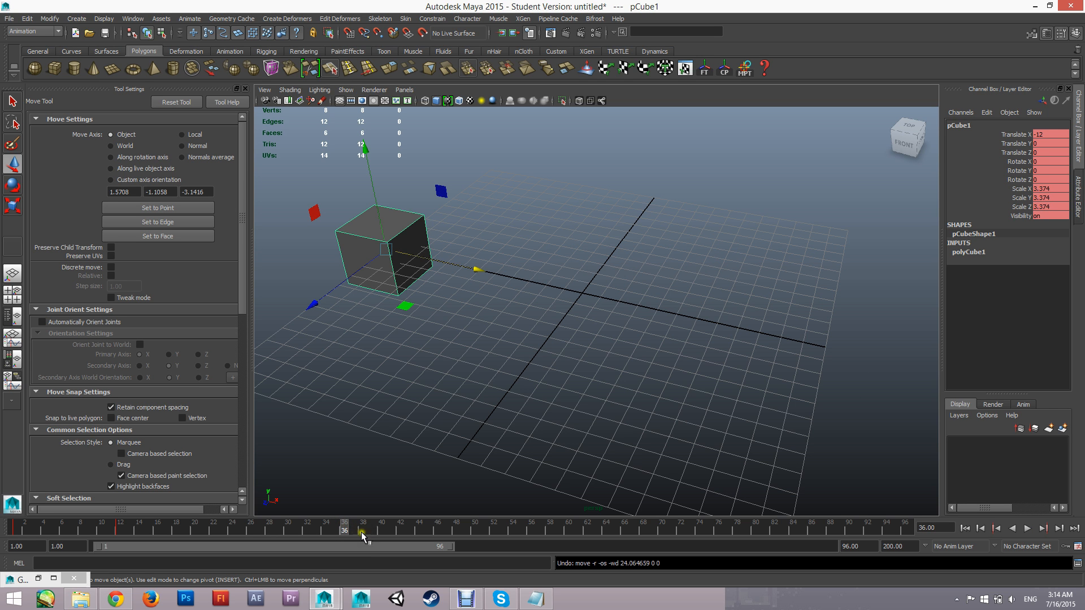
{"action": "key", "text": "s"}
{"action": "left_click_drag", "start_coordinate": [469, 260], "coordinate": [825, 347]}
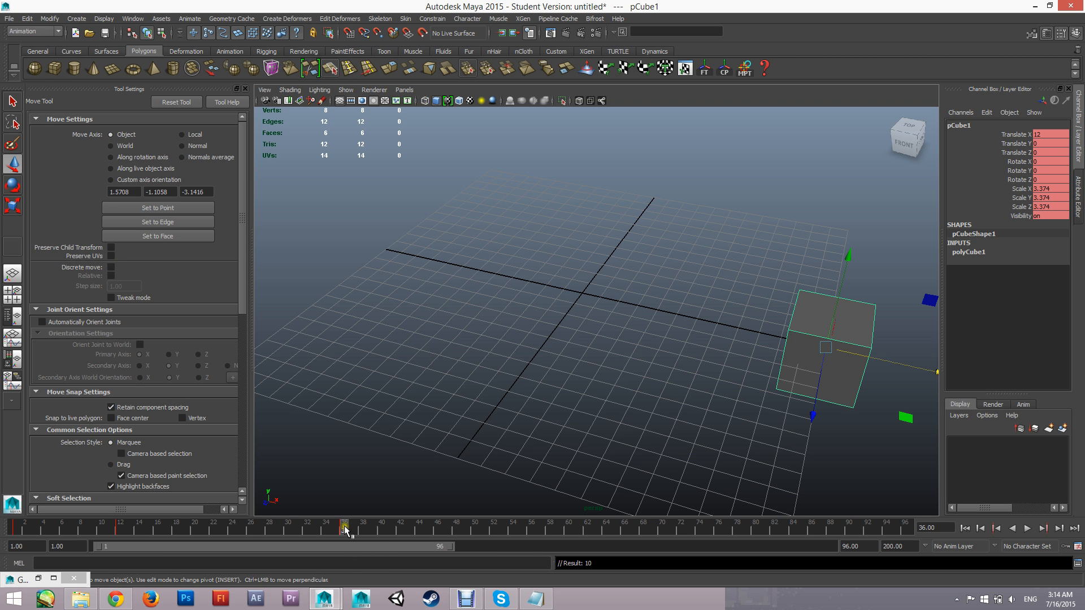
At frame 60, snap the cube back to Translate X -12 and keyframe it
{"action": "left_click_drag", "start_coordinate": [345, 529], "coordinate": [568, 528]}
{"action": "key", "text": "x"}
{"action": "left_click_drag", "start_coordinate": [893, 363], "coordinate": [381, 257]}
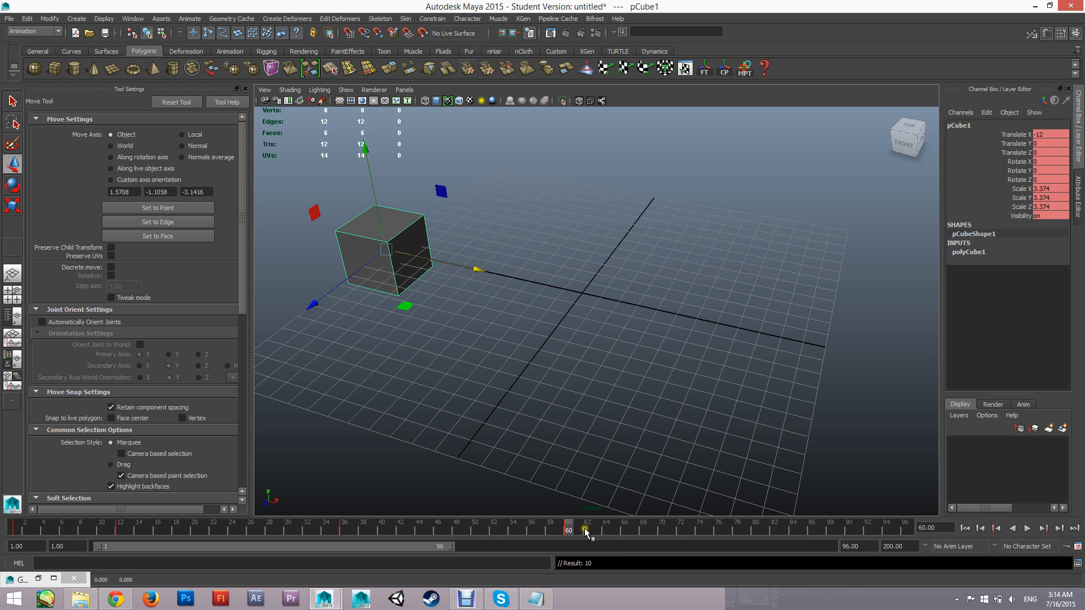
At frame 84, keyframe the cube at Translate X 12
{"action": "key", "text": "x"}
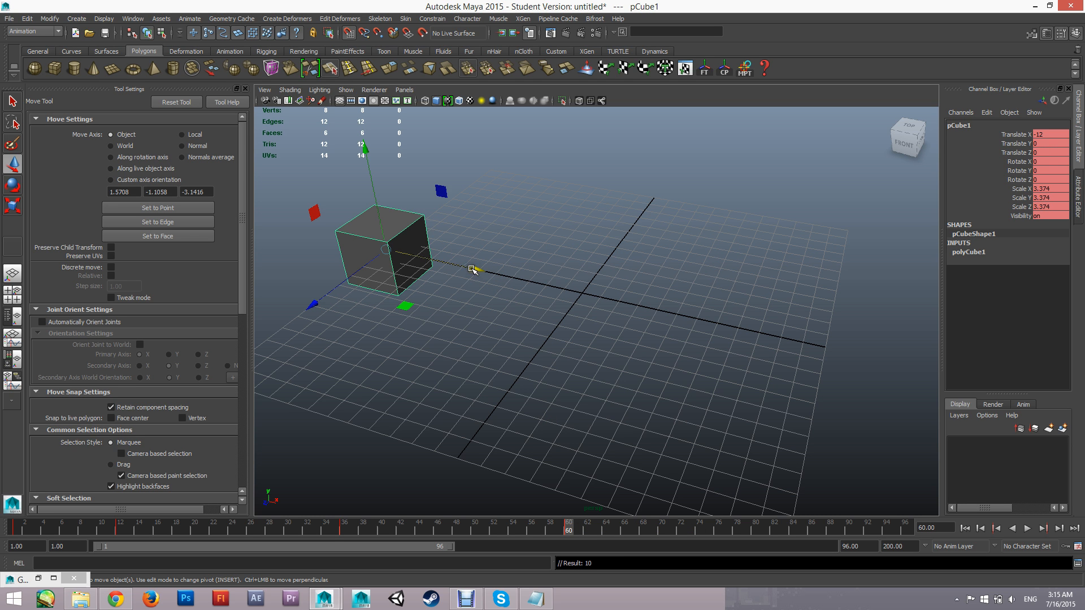
{"action": "left_click", "coordinate": [775, 529]}
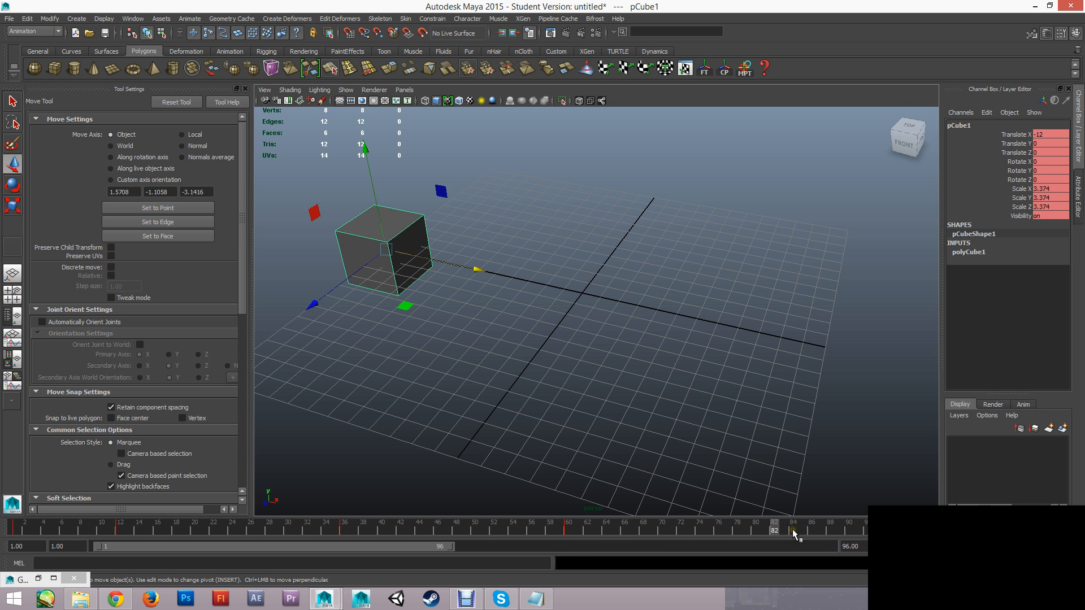
{"action": "left_click", "coordinate": [793, 532]}
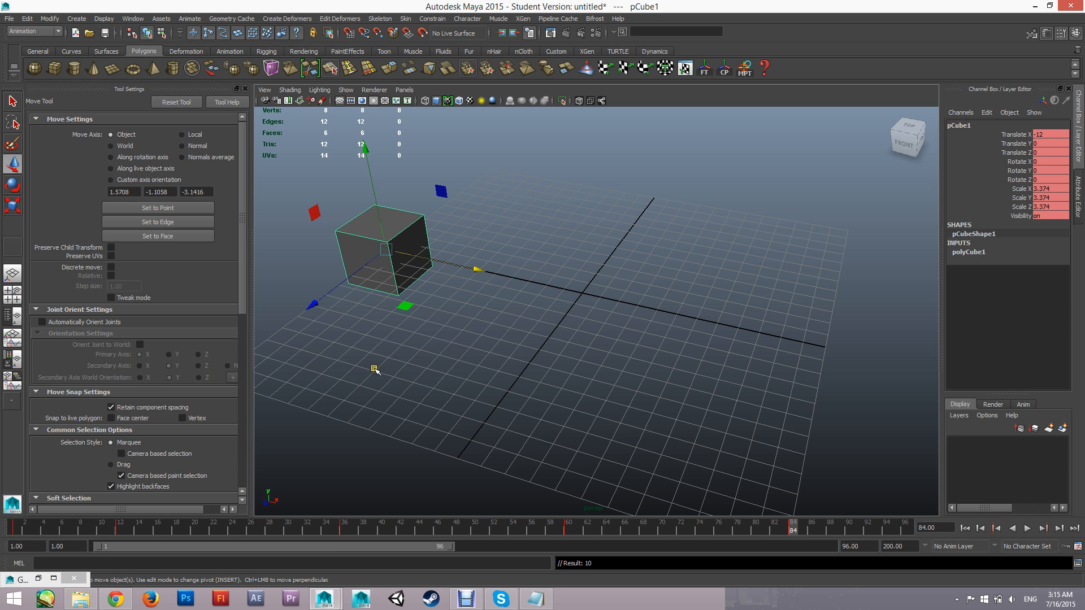
{"action": "left_click_drag", "start_coordinate": [475, 272], "coordinate": [825, 369]}
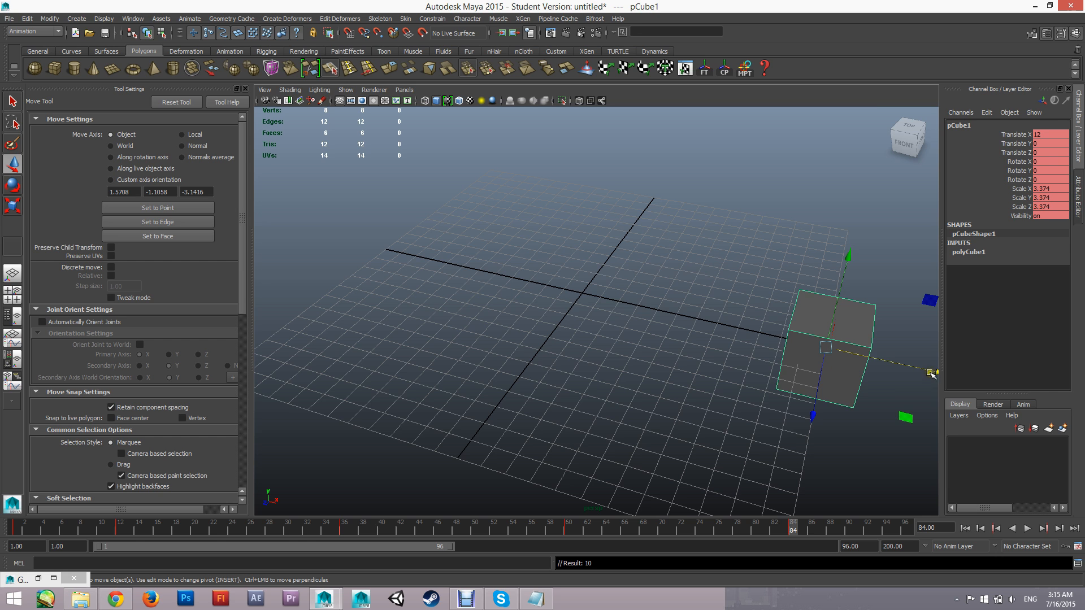
{"action": "left_click_drag", "start_coordinate": [931, 374], "coordinate": [670, 342]}
{"action": "key", "text": "ctrl+z"}
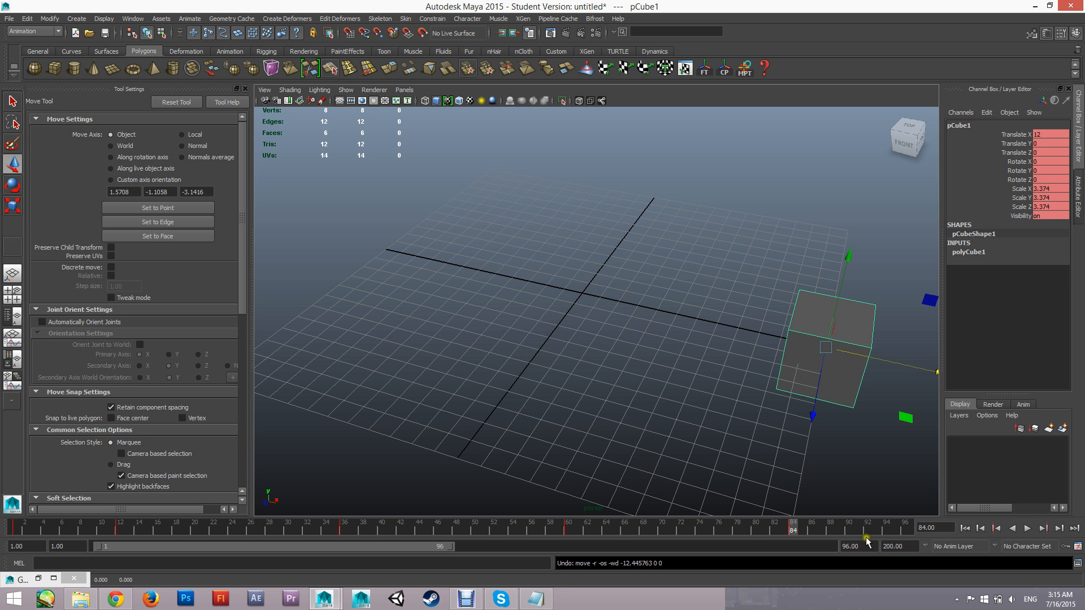
{"action": "left_click", "coordinate": [16, 529]}
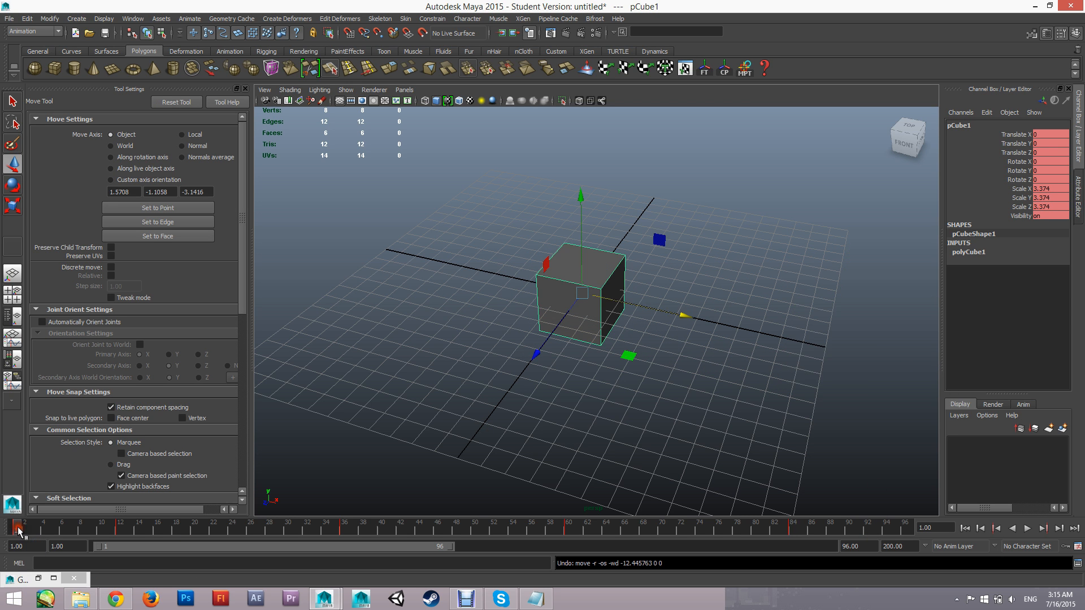
{"action": "left_click", "coordinate": [799, 528]}
{"action": "left_click_drag", "start_coordinate": [828, 529], "coordinate": [909, 530]}
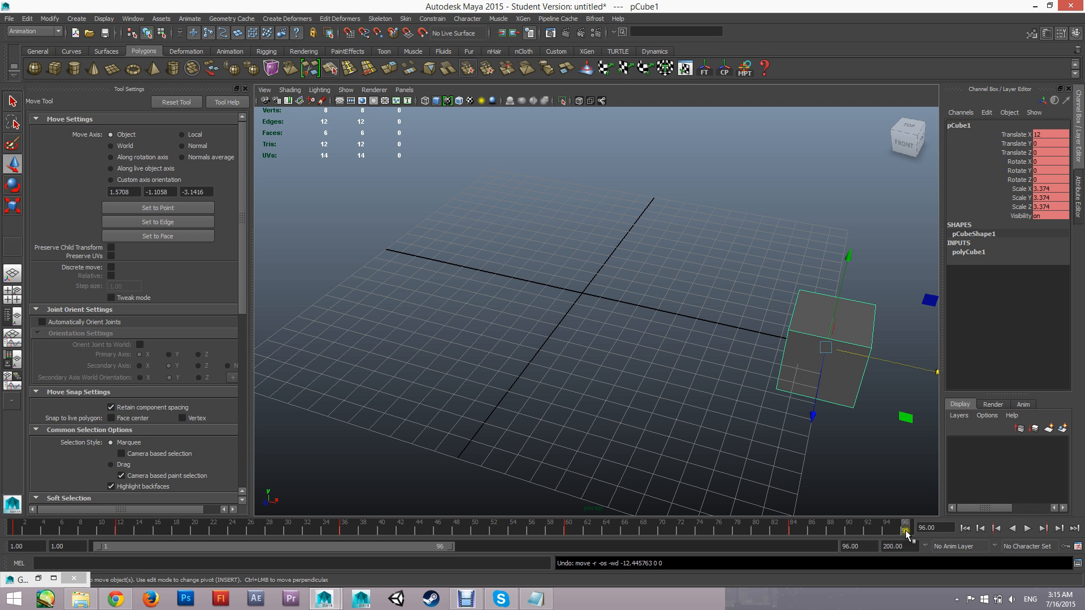
{"action": "key", "text": "s"}
{"action": "left_click", "coordinate": [16, 531]}
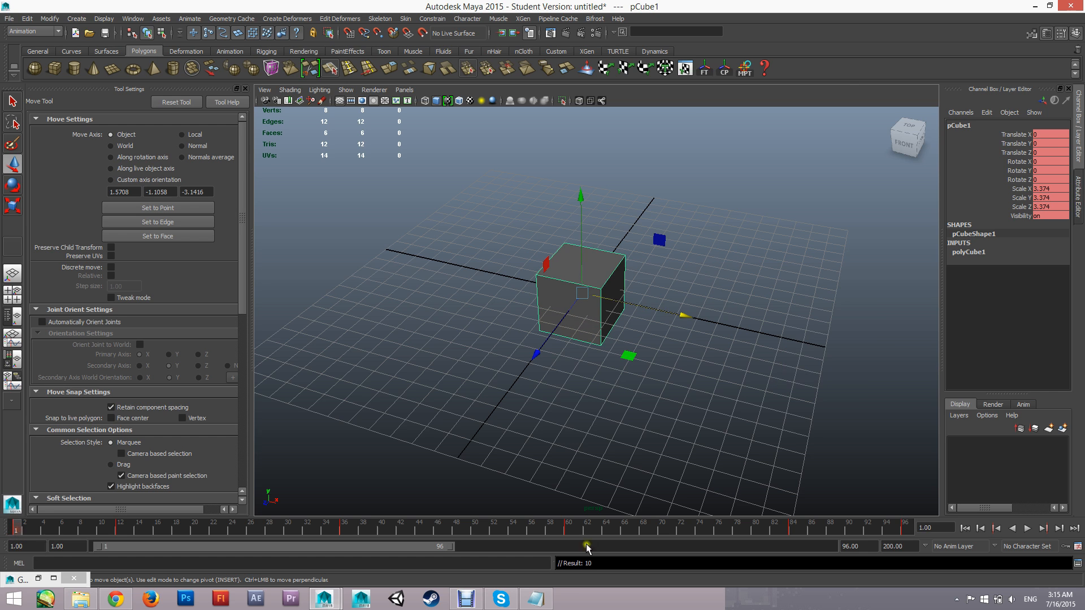
{"action": "left_click", "coordinate": [906, 531]}
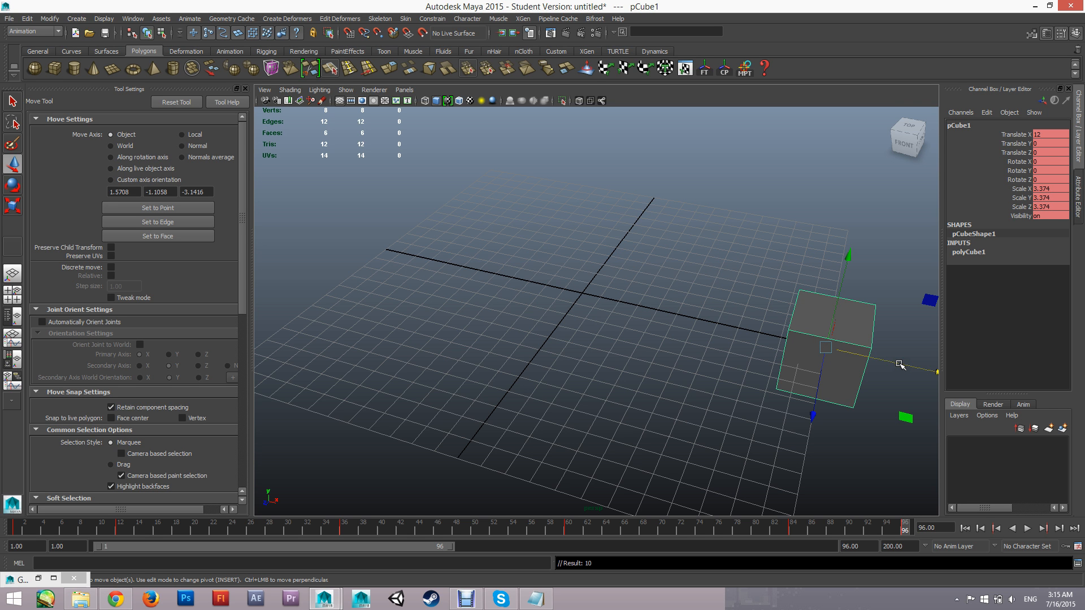
{"action": "key", "text": "ctrl+z"}
{"action": "key", "text": "ctrl+z"}
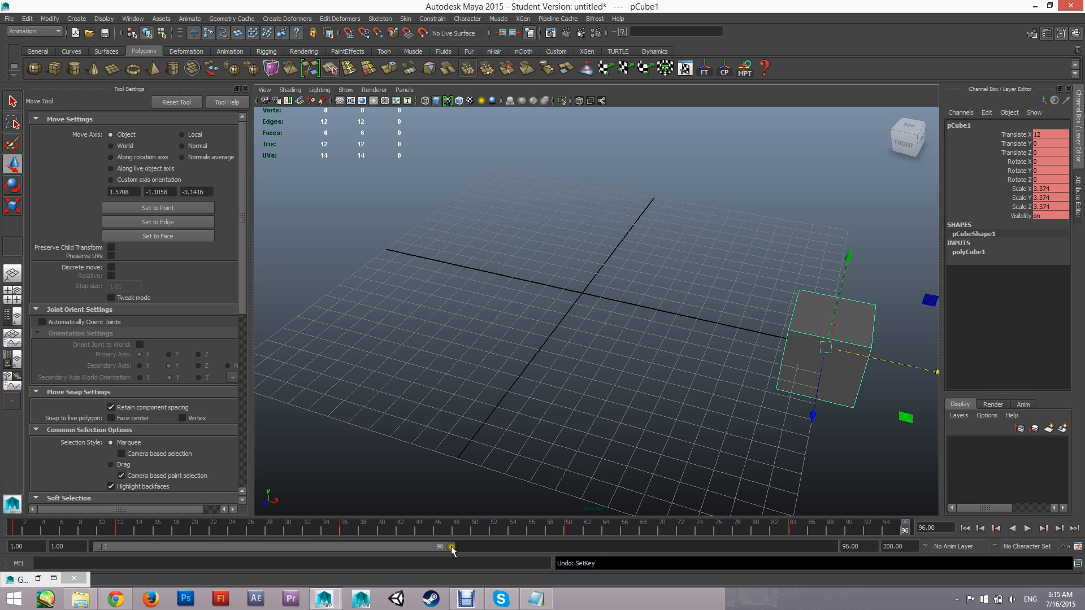
Extend the playback range to frame 97 and keyframe the cube there at Translate X 0
{"action": "left_click_drag", "start_coordinate": [451, 546], "coordinate": [453, 548]}
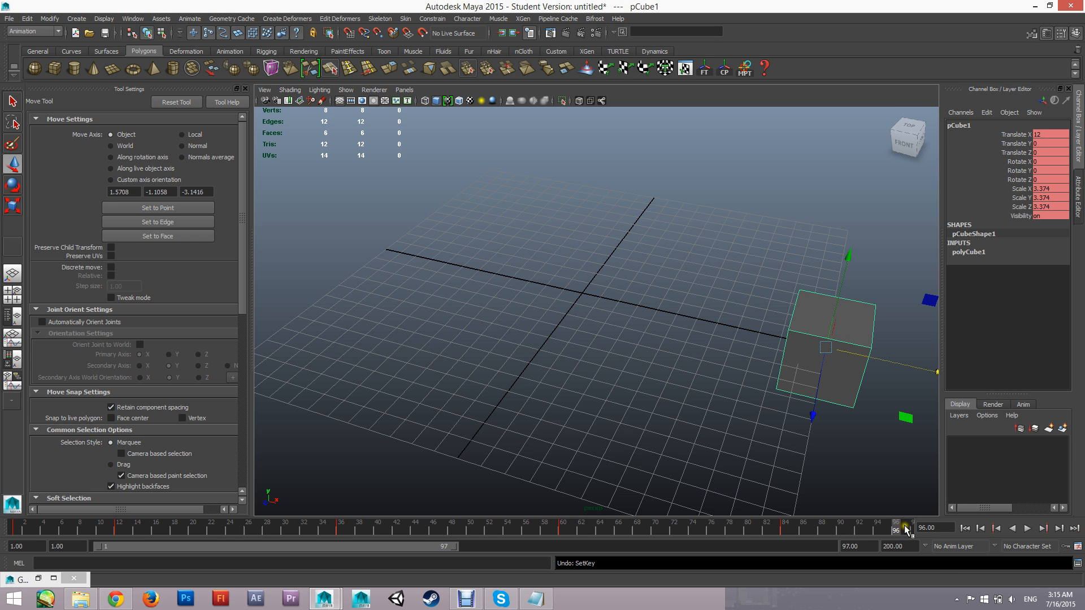
{"action": "left_click_drag", "start_coordinate": [905, 529], "coordinate": [935, 571]}
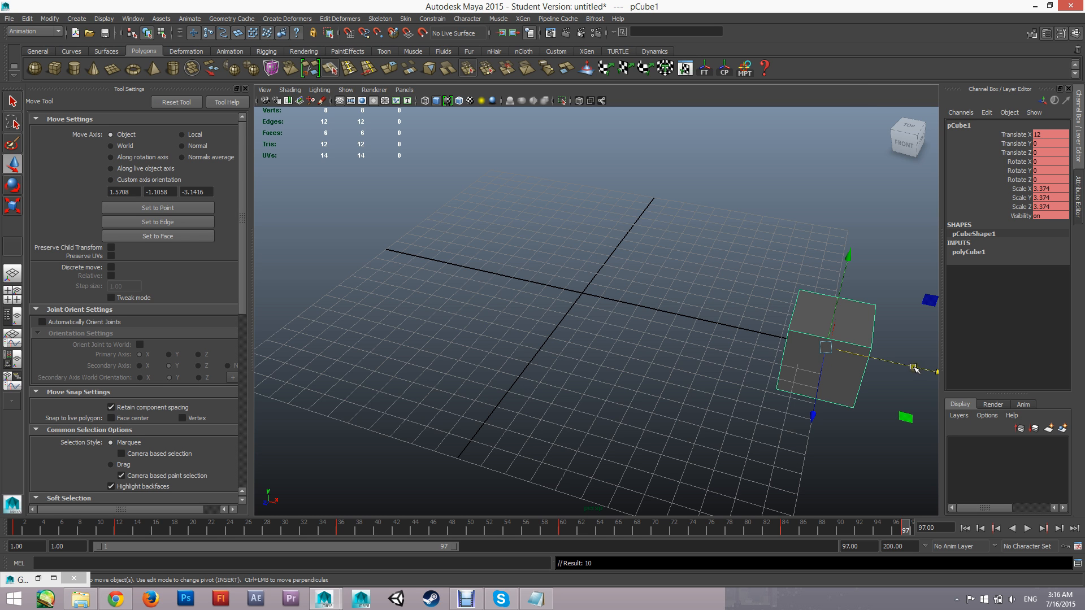
{"action": "left_click_drag", "start_coordinate": [914, 368], "coordinate": [576, 313]}
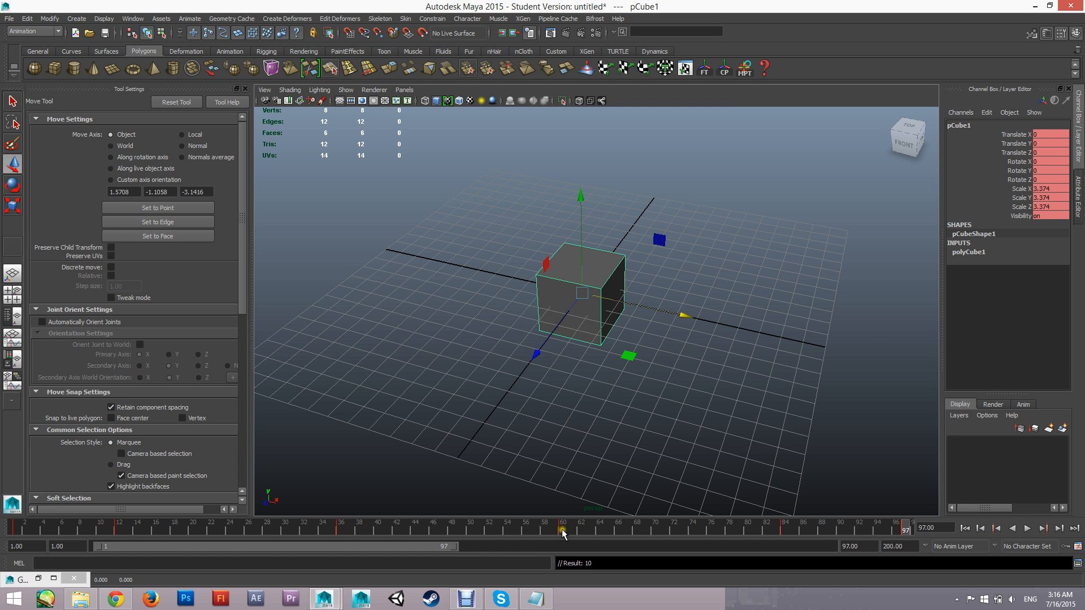
Shorten the playback range so that it ends at frame 96
{"action": "left_click", "coordinate": [457, 565]}
{"action": "left_click", "coordinate": [454, 546]}
{"action": "left_click_drag", "start_coordinate": [454, 547], "coordinate": [451, 547]}
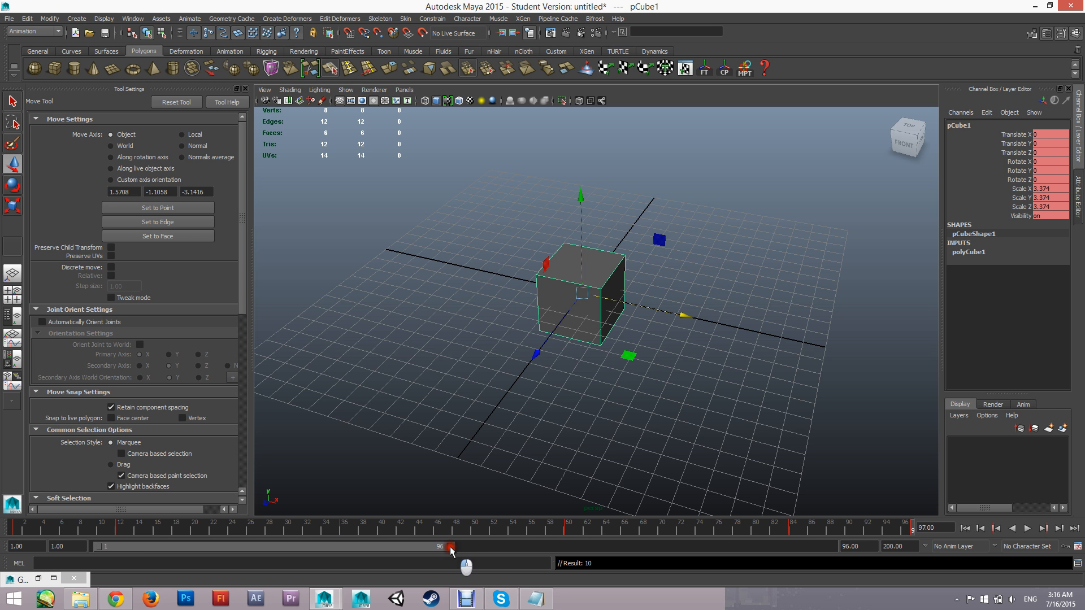
Scrub through the timeline and play the animation to review the cube's side-to-side loop
{"action": "left_click_drag", "start_coordinate": [791, 528], "coordinate": [961, 526]}
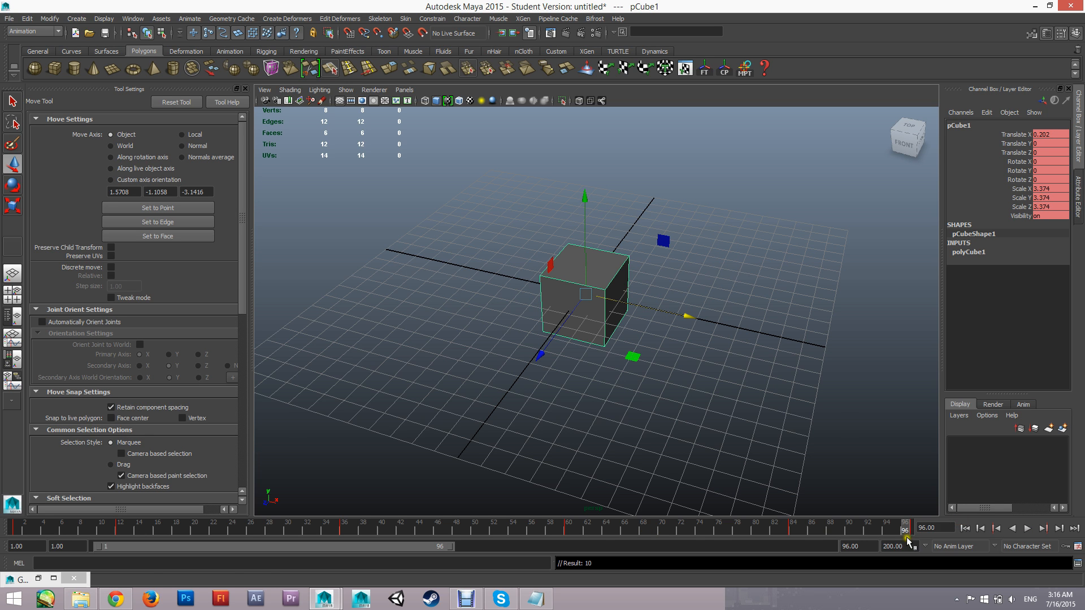
{"action": "left_click", "coordinate": [18, 529]}
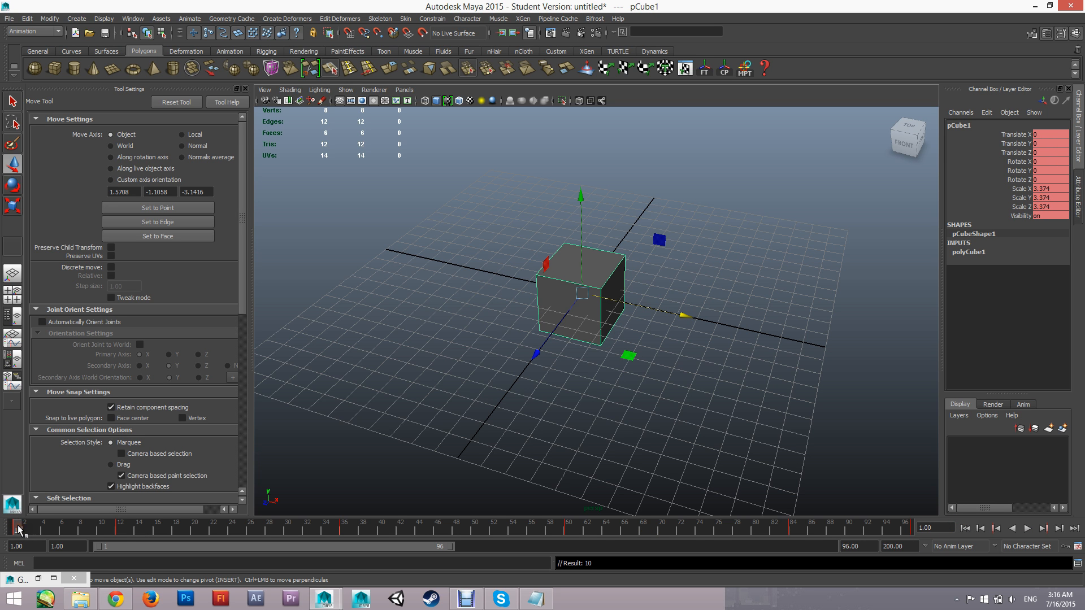
{"action": "left_click_drag", "start_coordinate": [908, 534], "coordinate": [1, 566]}
{"action": "left_click", "coordinate": [1029, 528]}
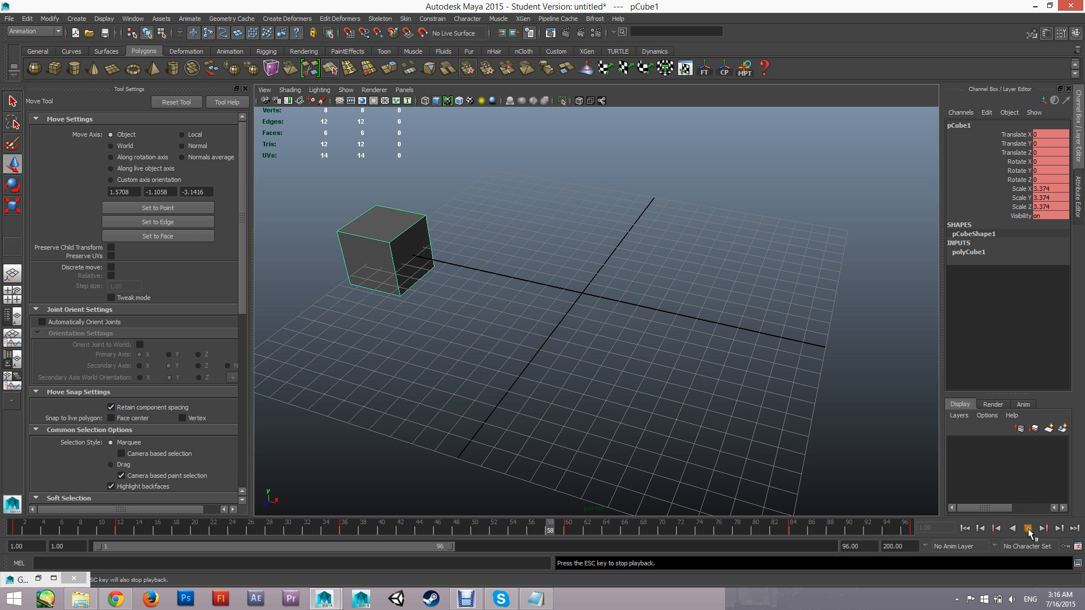
{"action": "left_click", "coordinate": [1028, 529]}
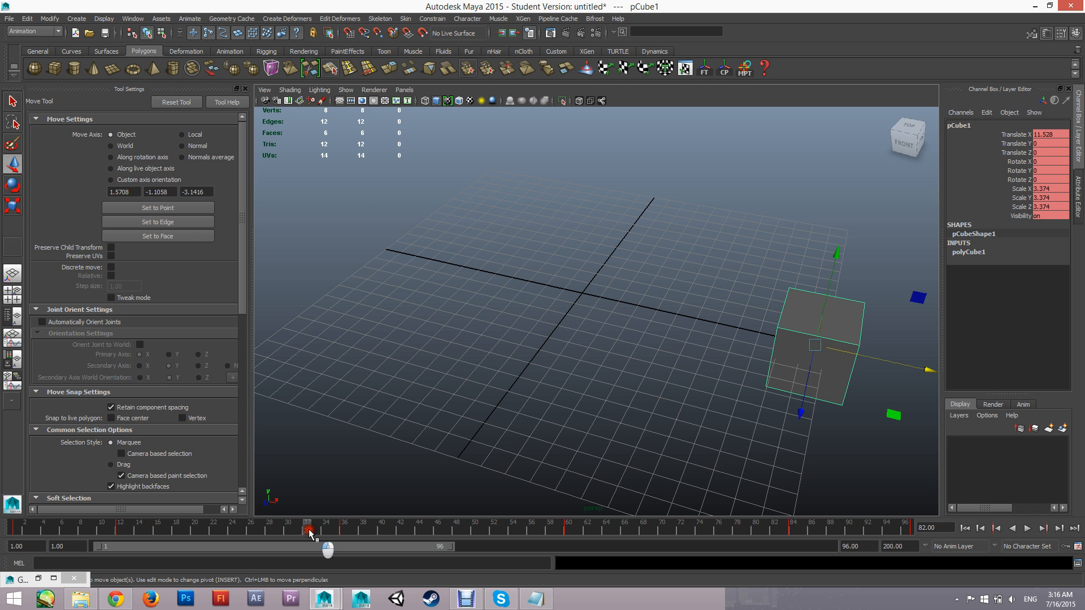
Return to frame 1, open the Graph Editor and frame all of the cube's animation curves
{"action": "left_click_drag", "start_coordinate": [310, 532], "coordinate": [15, 530]}
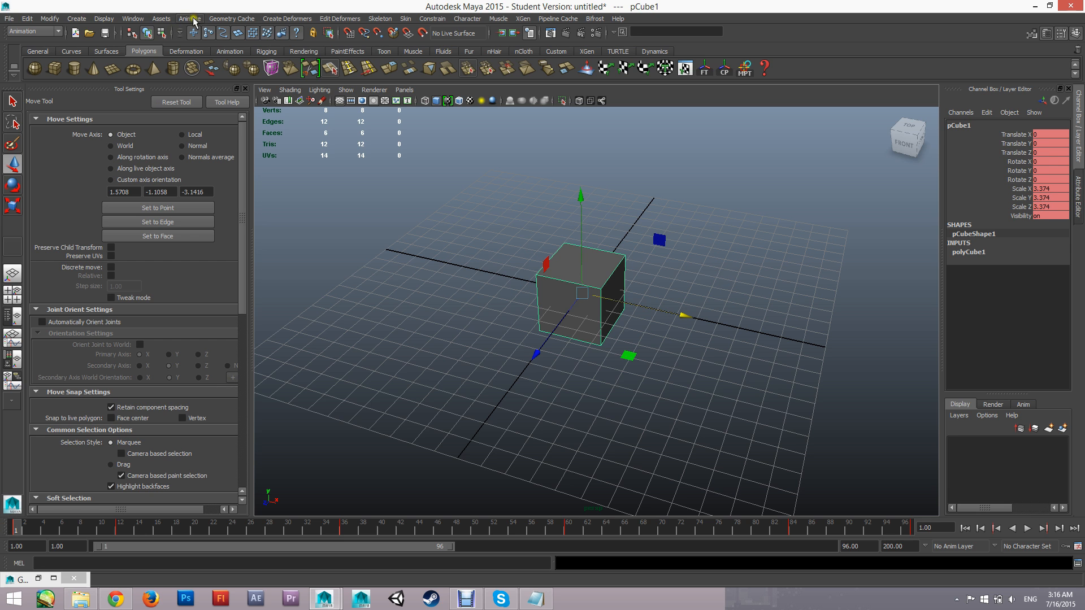
{"action": "left_click", "coordinate": [136, 19]}
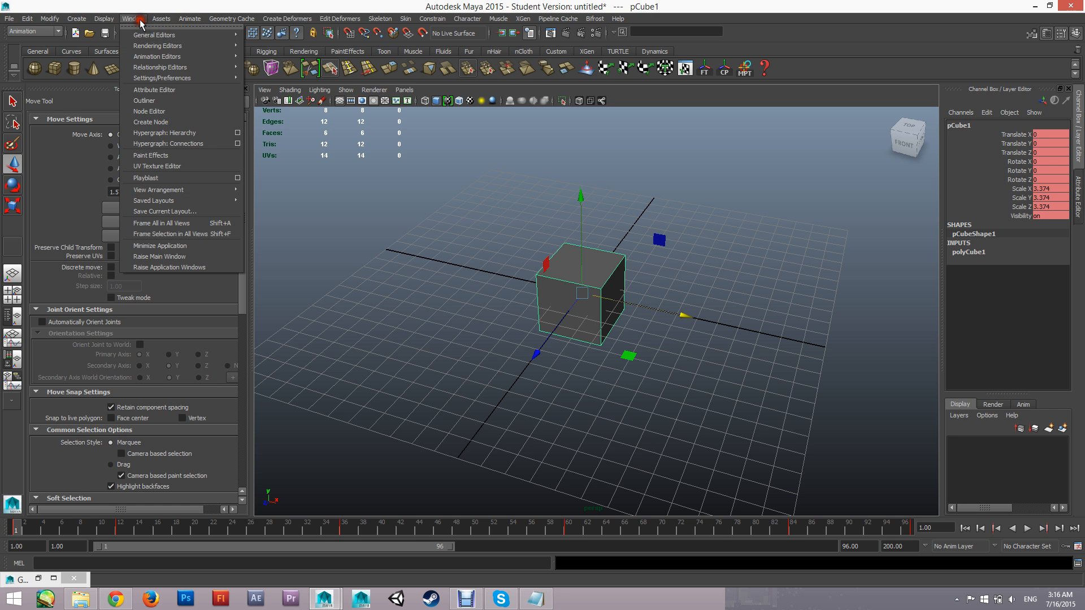
{"action": "mouse_move", "coordinate": [215, 67]}
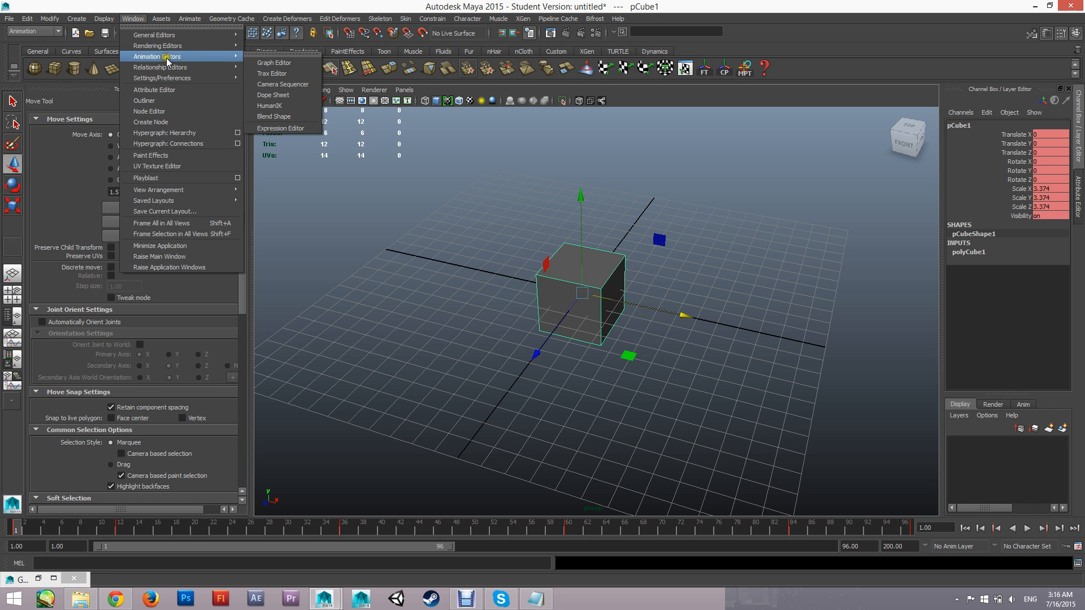
{"action": "left_click", "coordinate": [275, 62]}
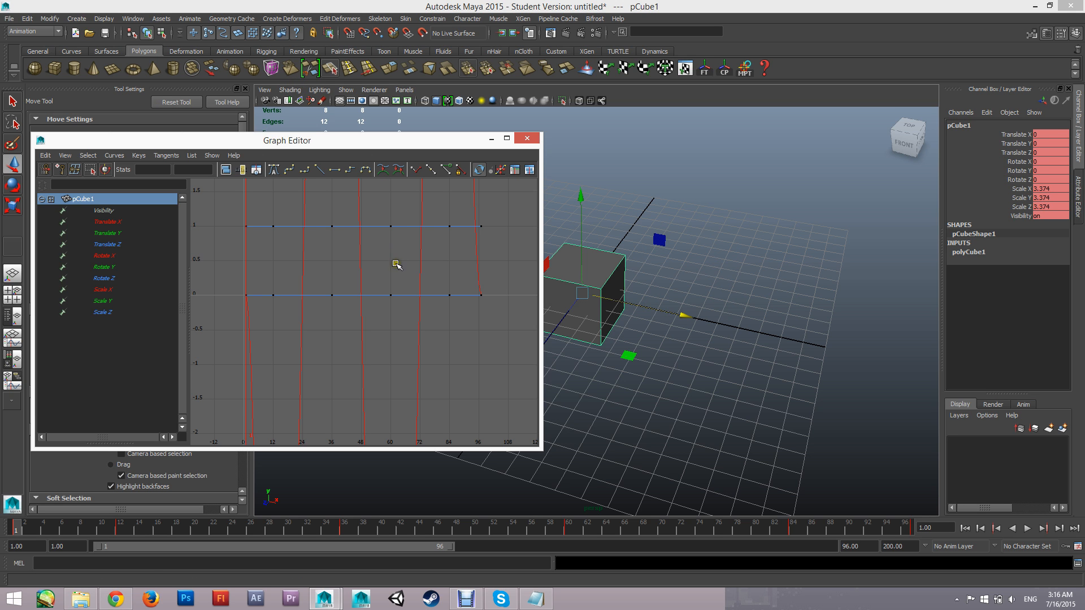
{"action": "key", "text": "f"}
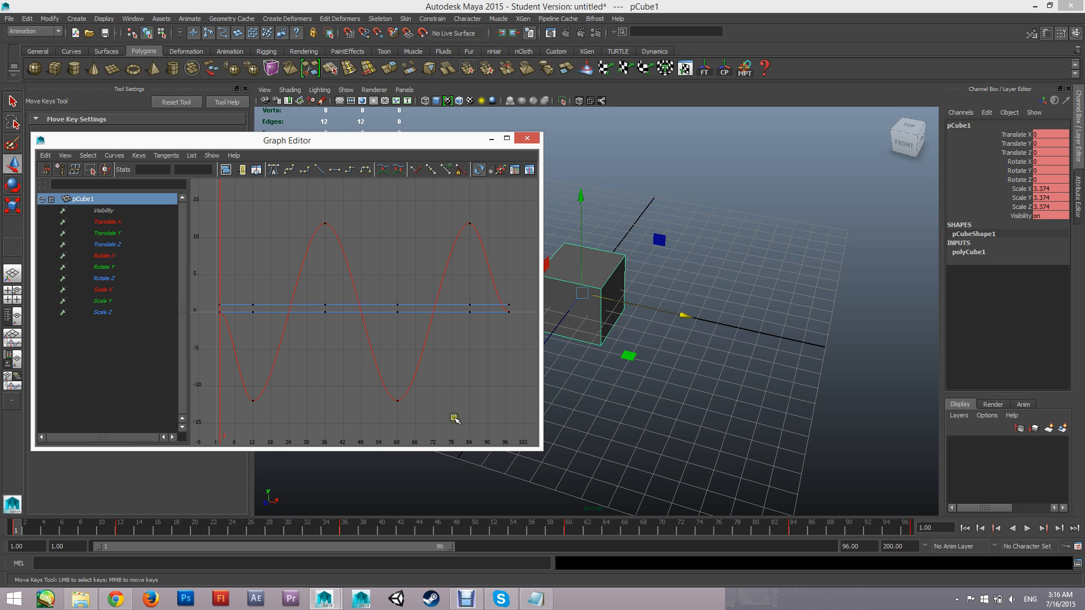
{"action": "left_click_drag", "start_coordinate": [433, 263], "coordinate": [460, 276]}
{"action": "key", "text": "ctrl+z"}
{"action": "left_click", "coordinate": [418, 318]}
{"action": "key", "text": "f"}
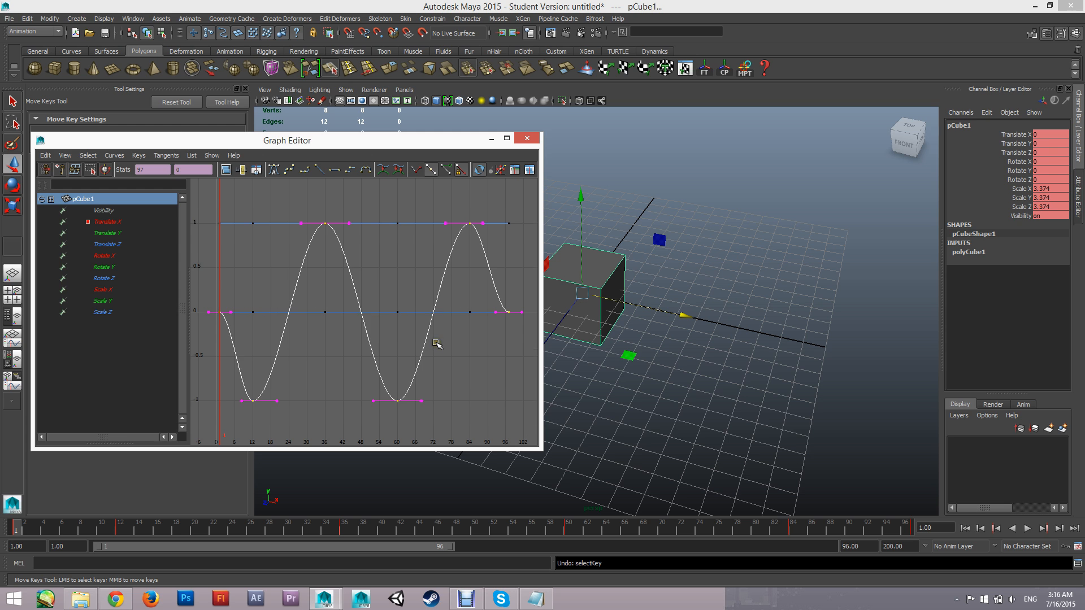
{"action": "left_click", "coordinate": [475, 345]}
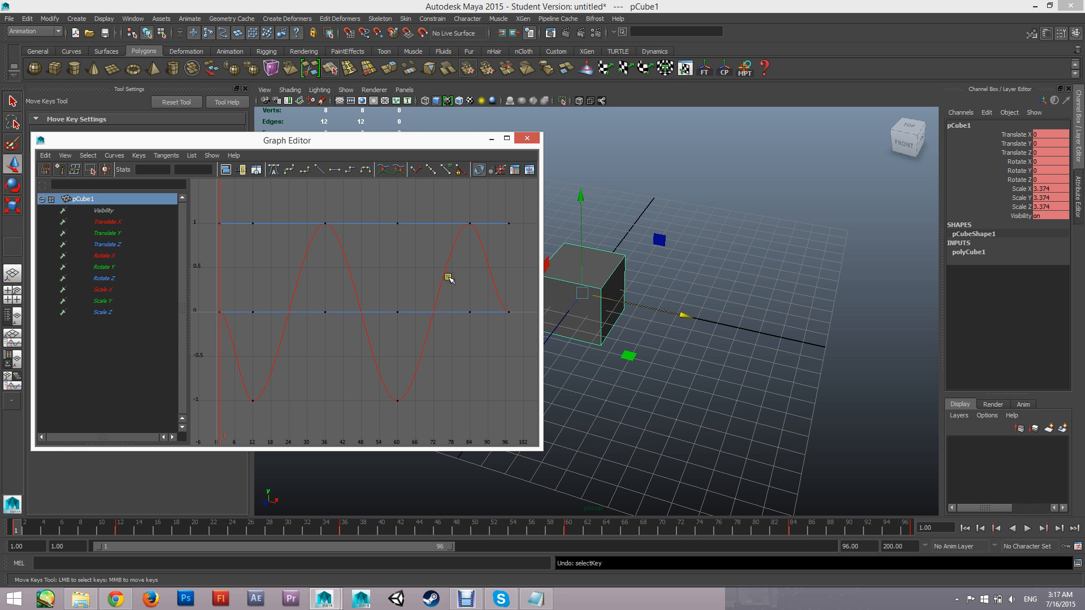
{"action": "left_click_drag", "start_coordinate": [333, 263], "coordinate": [380, 278]}
{"action": "key", "text": "ctrl+z"}
Isolate the cube's Translate X curve in the Graph Editor, and try moving the cube along X in the viewport before undoing the move
{"action": "left_click", "coordinate": [115, 222]}
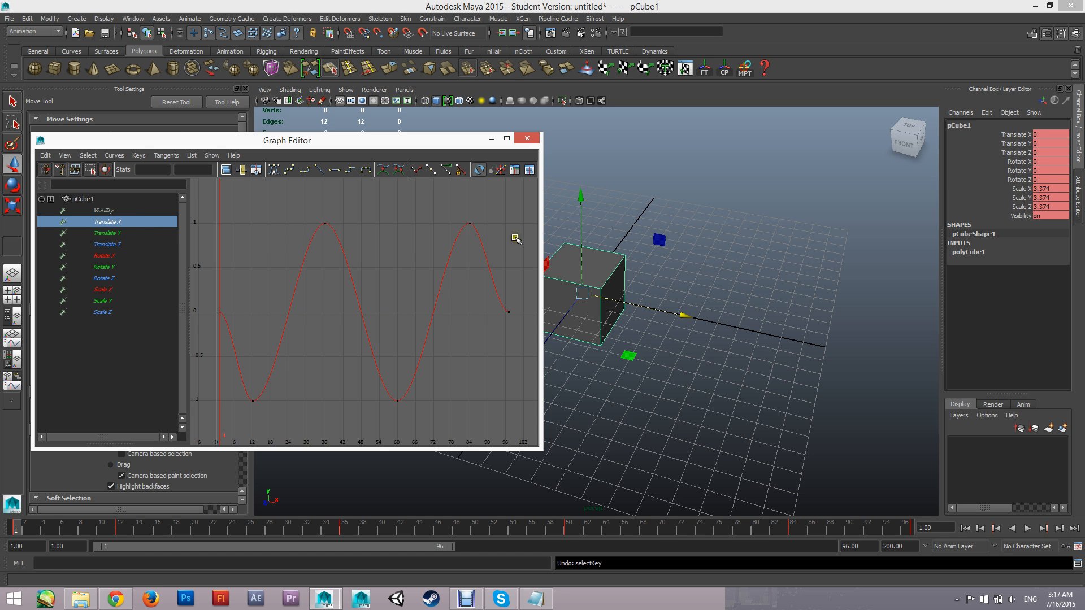
{"action": "key", "text": "w"}
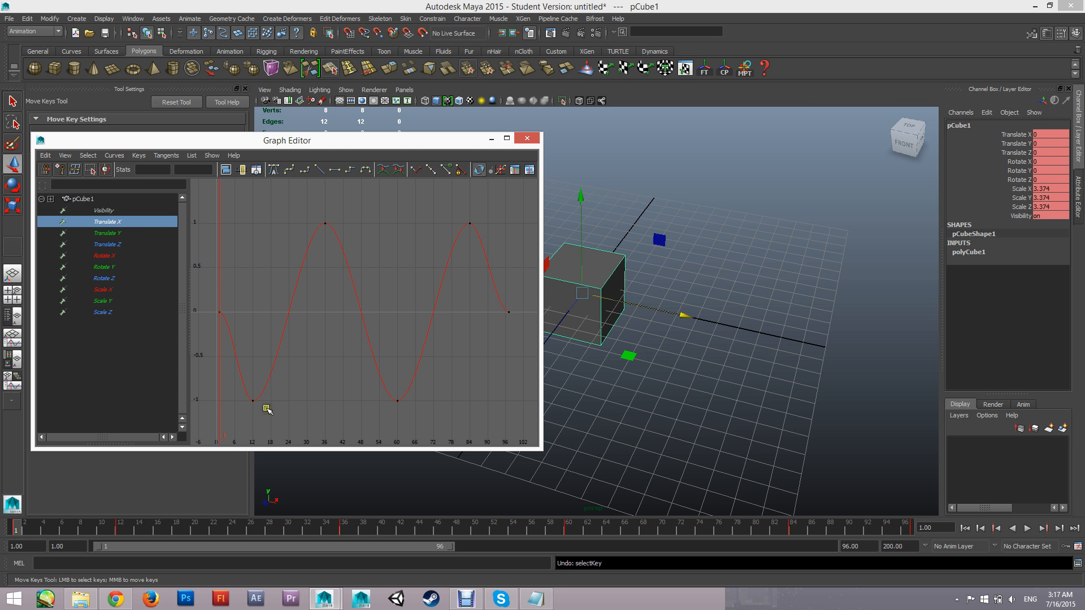
{"action": "left_click_drag", "start_coordinate": [682, 316], "coordinate": [825, 339]}
{"action": "key", "text": "ctrl+z"}
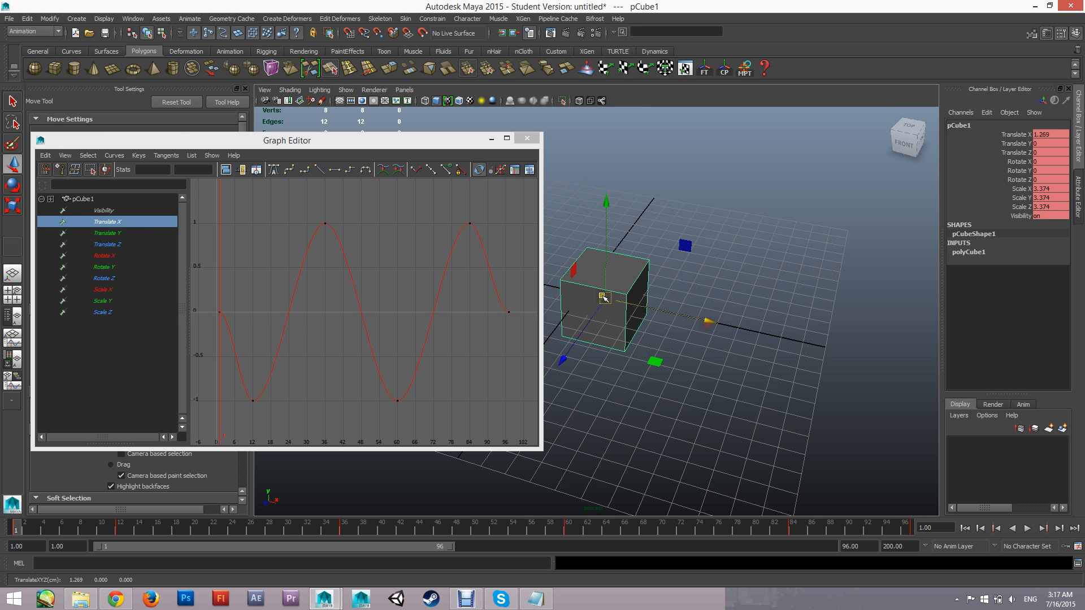
Inspect the Translate X keys at frames 36, 60 and 84 one by one, relating them to the cube's movement along X
{"action": "left_click_drag", "start_coordinate": [317, 209], "coordinate": [332, 238]}
{"action": "left_click_drag", "start_coordinate": [387, 411], "coordinate": [418, 387]}
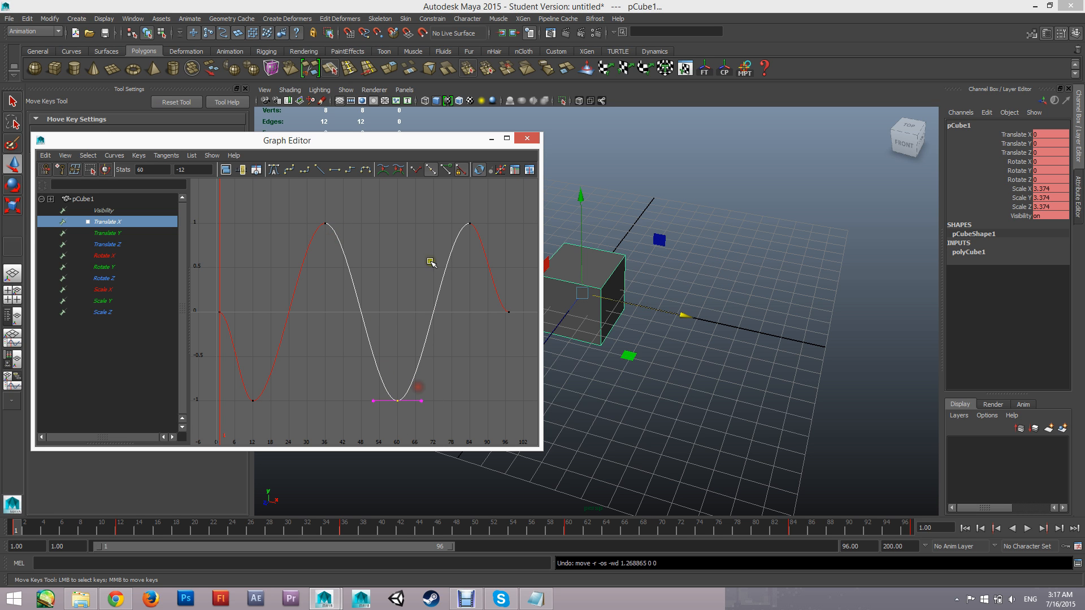
{"action": "left_click", "coordinate": [473, 225]}
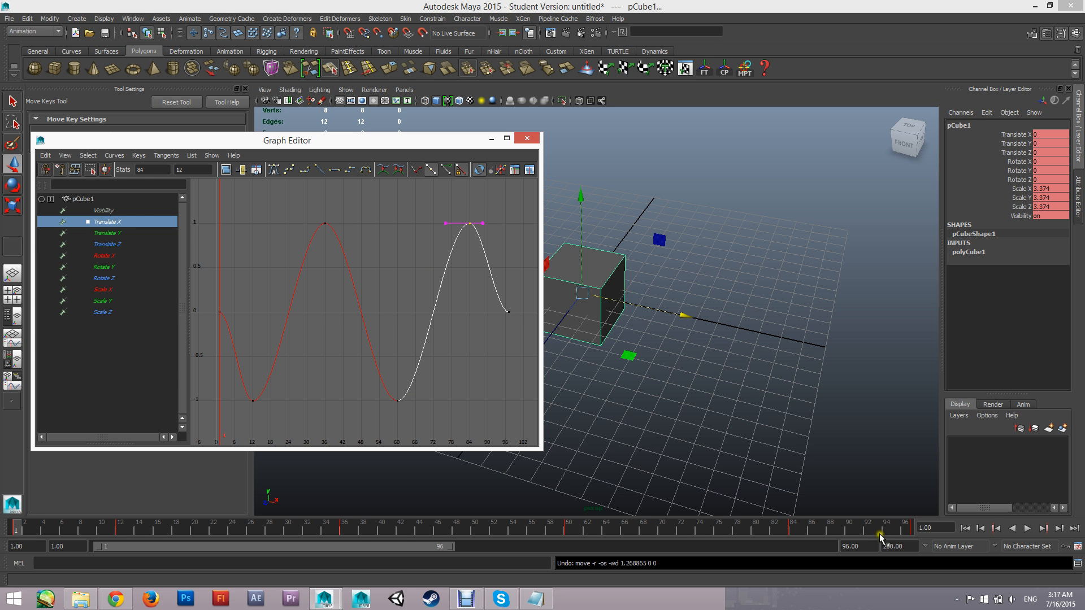
{"action": "left_click", "coordinate": [377, 230]}
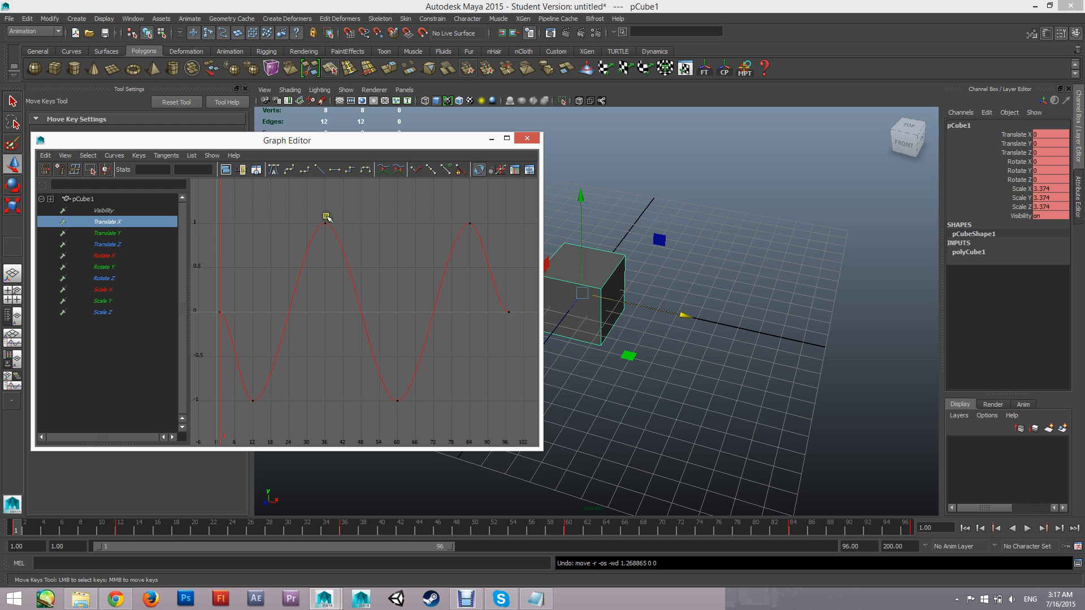
{"action": "left_click_drag", "start_coordinate": [320, 210], "coordinate": [346, 248]}
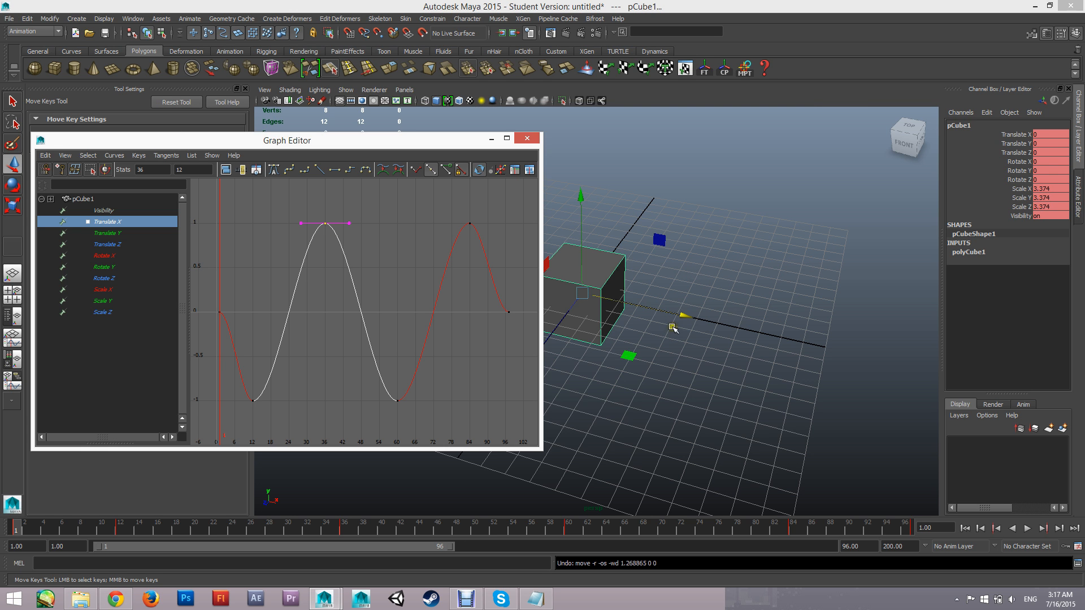
{"action": "left_click_drag", "start_coordinate": [684, 316], "coordinate": [928, 319]}
{"action": "key", "text": "ctrl+z"}
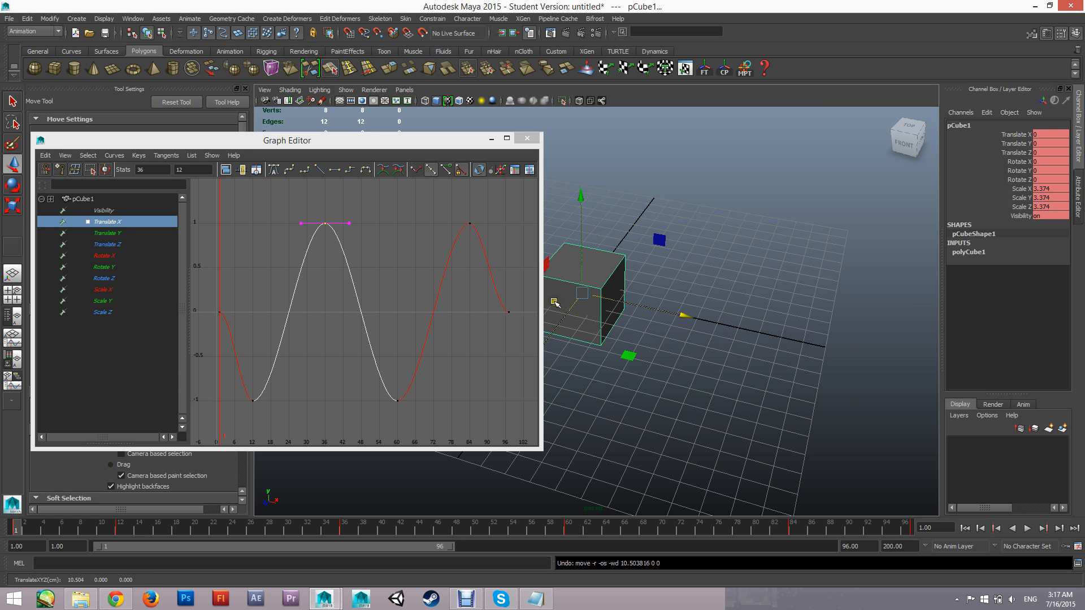
Try lowering the Translate X key at frame 36 to about -4.6, and play the animation to preview the effect
{"action": "left_click", "coordinate": [377, 259]}
{"action": "left_click", "coordinate": [328, 226]}
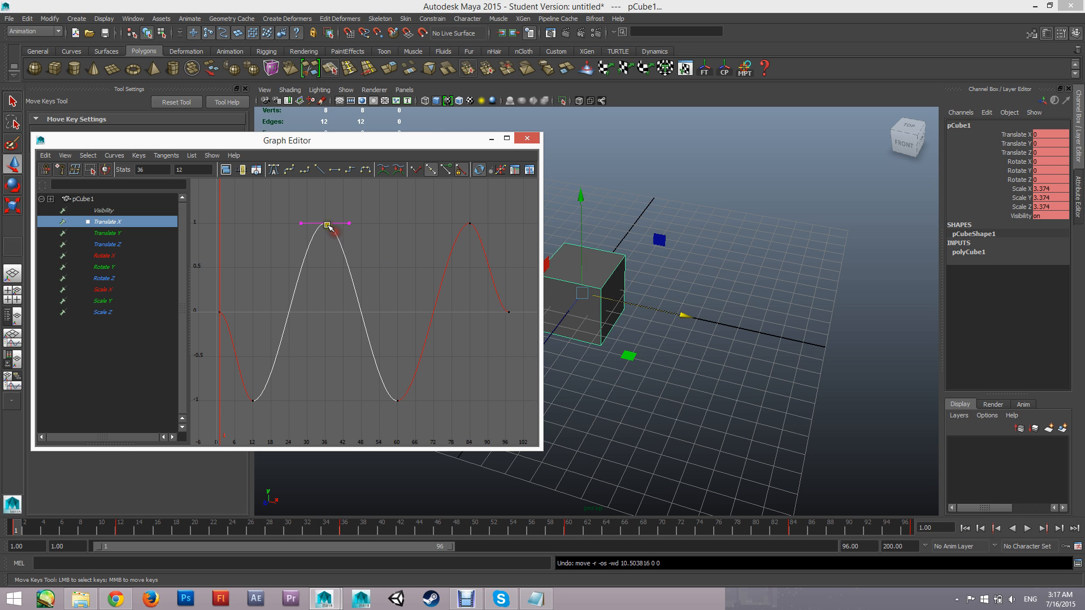
{"action": "middle_click_drag", "start_coordinate": [337, 231], "coordinate": [338, 356]}
{"action": "left_click_drag", "start_coordinate": [397, 527], "coordinate": [219, 498]}
{"action": "left_click_drag", "start_coordinate": [412, 140], "coordinate": [406, 348]}
{"action": "key", "text": "alt+v"}
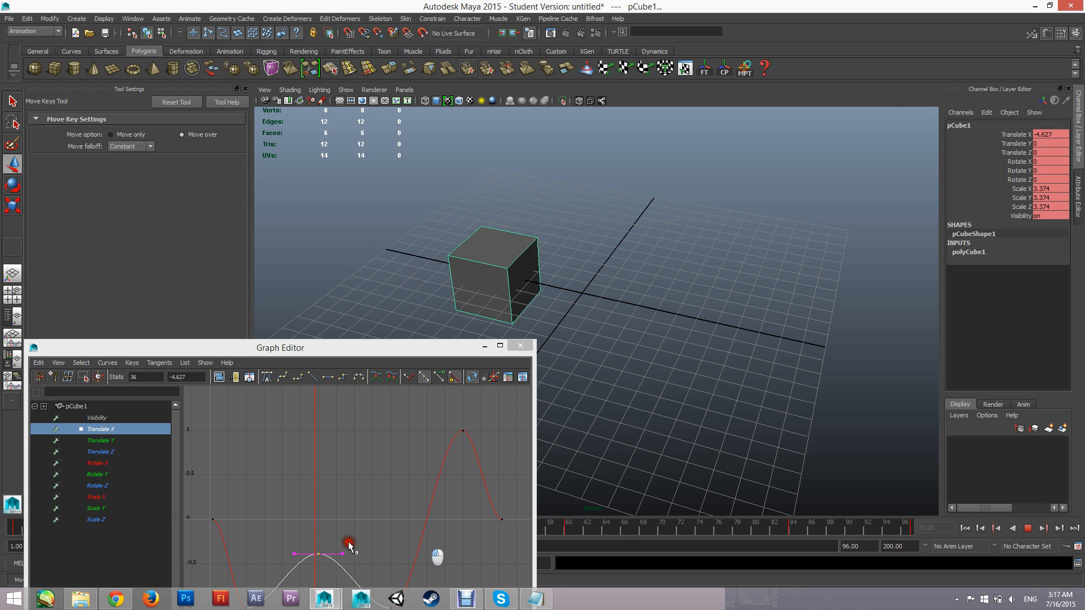
Stop playback, undo the value change on the frame 36 key, and move the Graph Editor back up over the viewport
{"action": "key", "text": "alt+v"}
{"action": "key", "text": "ctrl+z"}
{"action": "key", "text": "ctrl+z"}
{"action": "key", "text": "ctrl+z"}
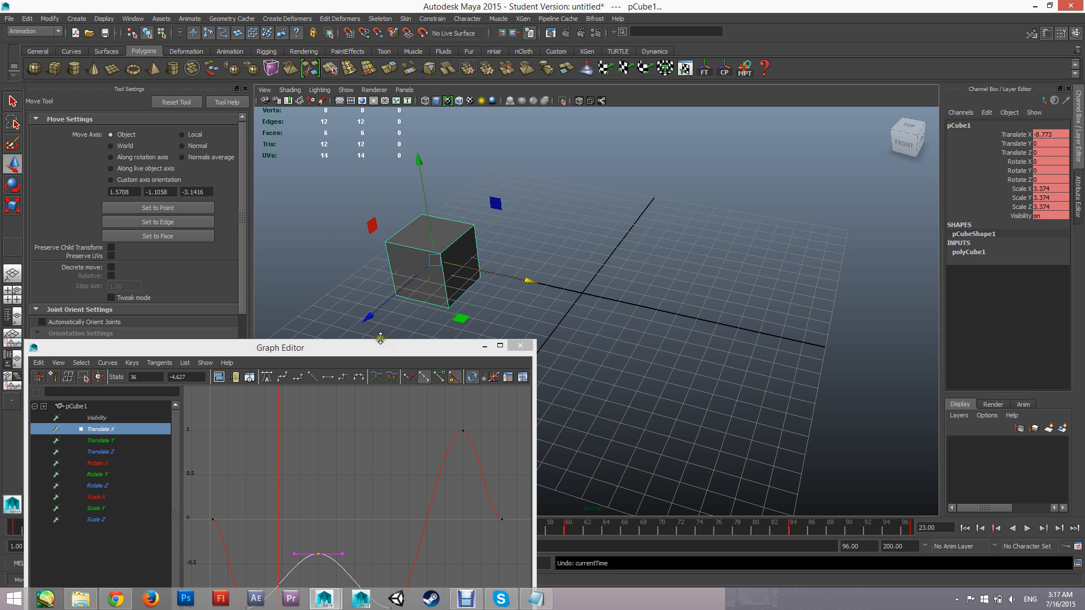
{"action": "left_click_drag", "start_coordinate": [378, 349], "coordinate": [413, 160]}
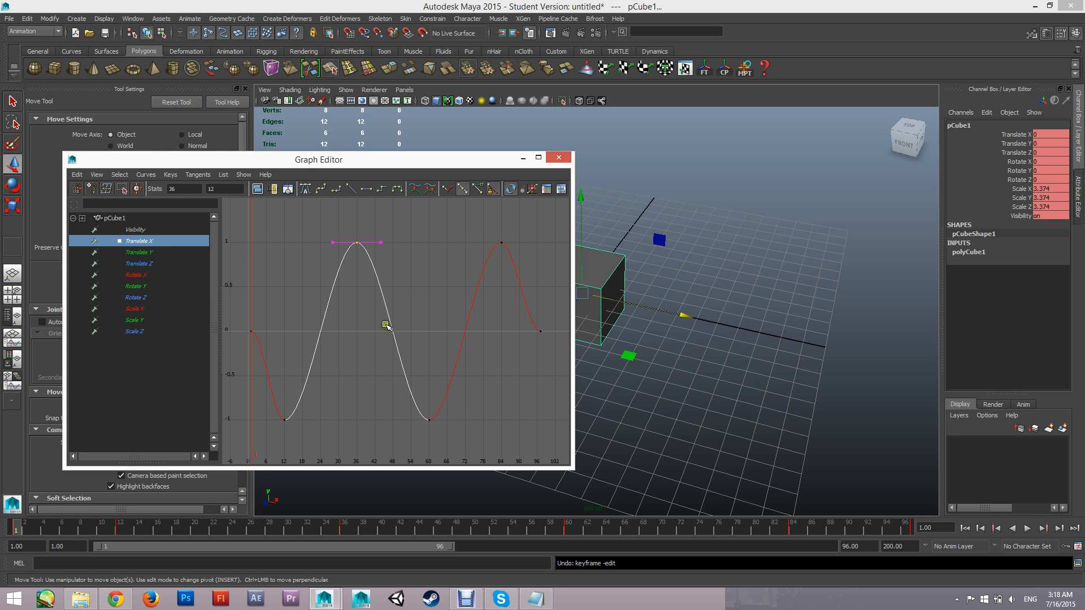
Select the Translate X key at frame 97 and examine closely how the curve eases into it
{"action": "left_click", "coordinate": [419, 300]}
{"action": "middle_click_drag", "start_coordinate": [452, 290], "coordinate": [361, 285], "text": "alt"}
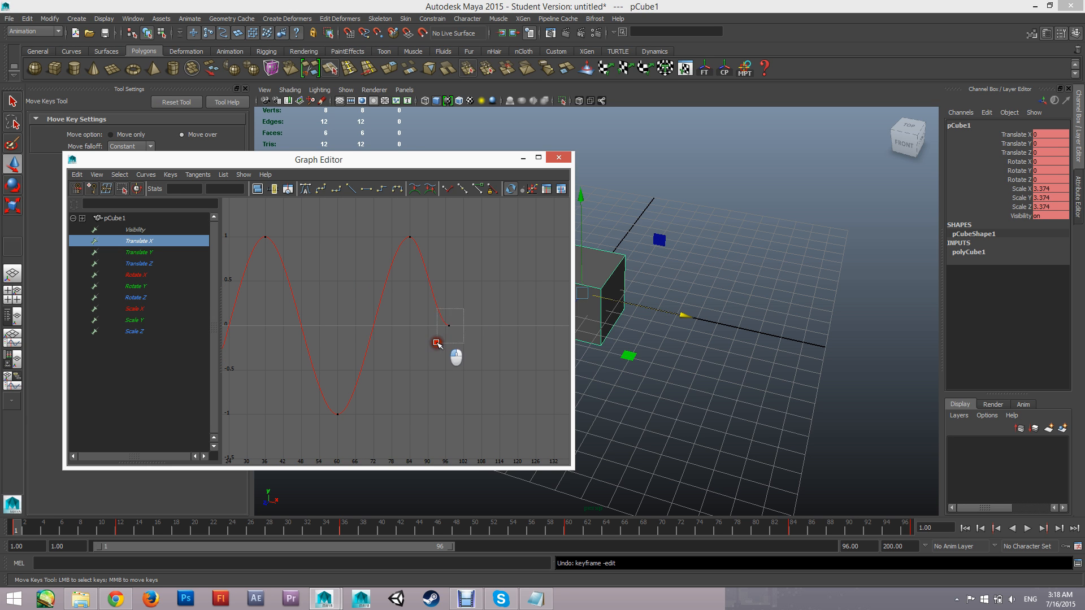
{"action": "left_click_drag", "start_coordinate": [444, 344], "coordinate": [469, 317]}
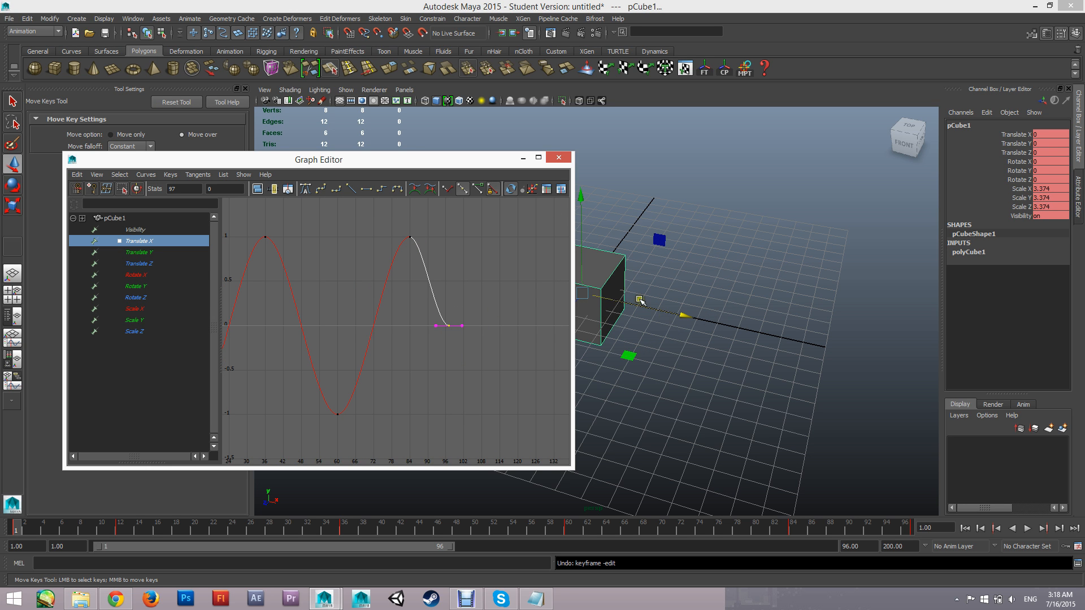
{"action": "right_click_drag", "start_coordinate": [452, 324], "coordinate": [484, 304], "text": "alt"}
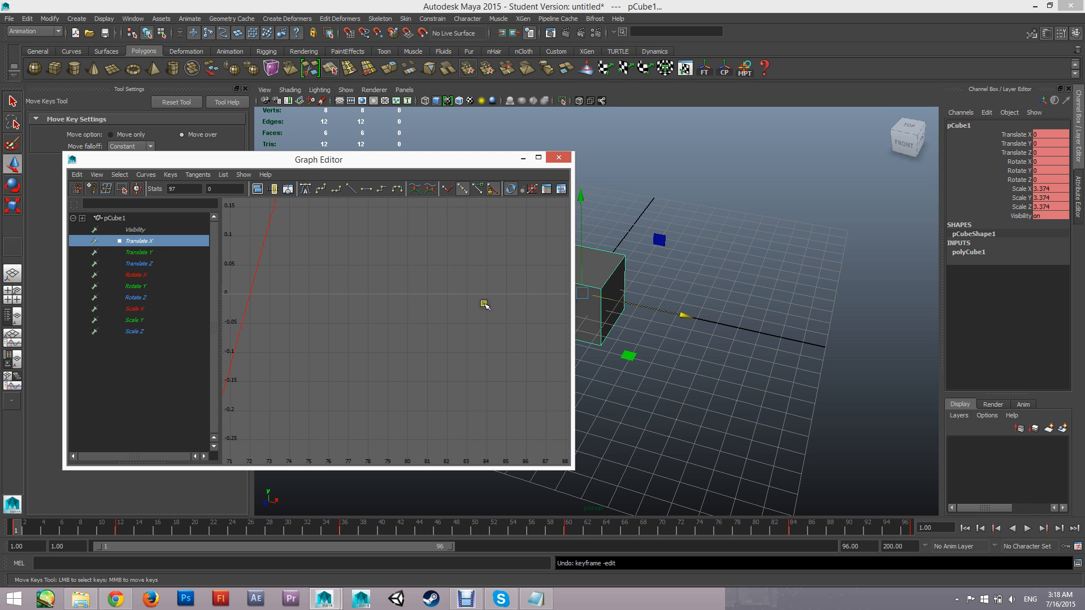
{"action": "middle_click_drag", "start_coordinate": [507, 298], "coordinate": [287, 363], "text": "alt"}
{"action": "right_click_drag", "start_coordinate": [401, 365], "coordinate": [435, 346], "text": "alt"}
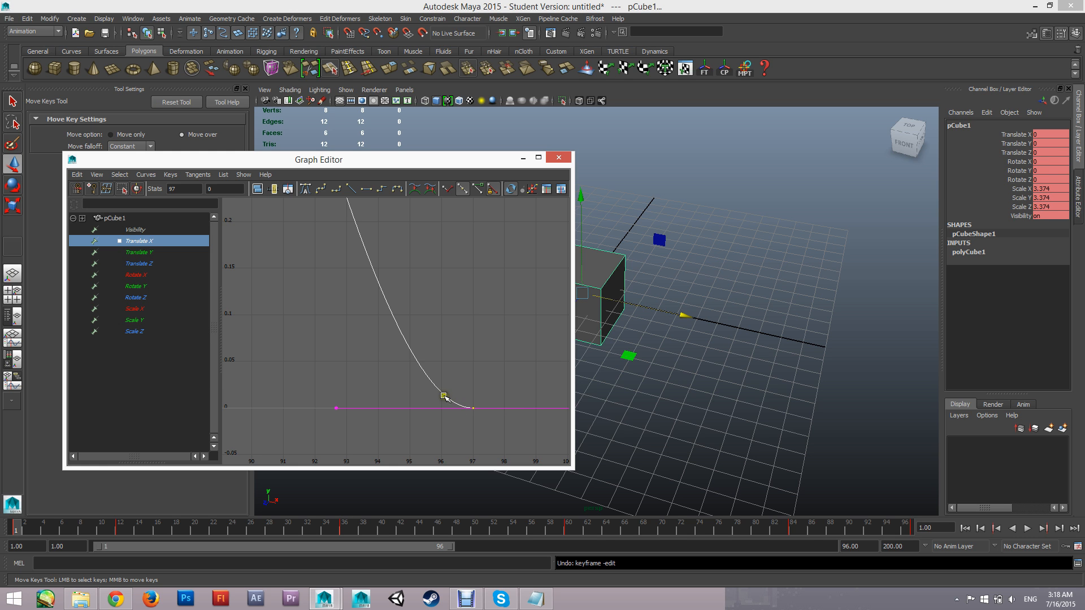
{"action": "scroll", "coordinate": [459, 400], "scroll_direction": "down", "scroll_amount": 10}
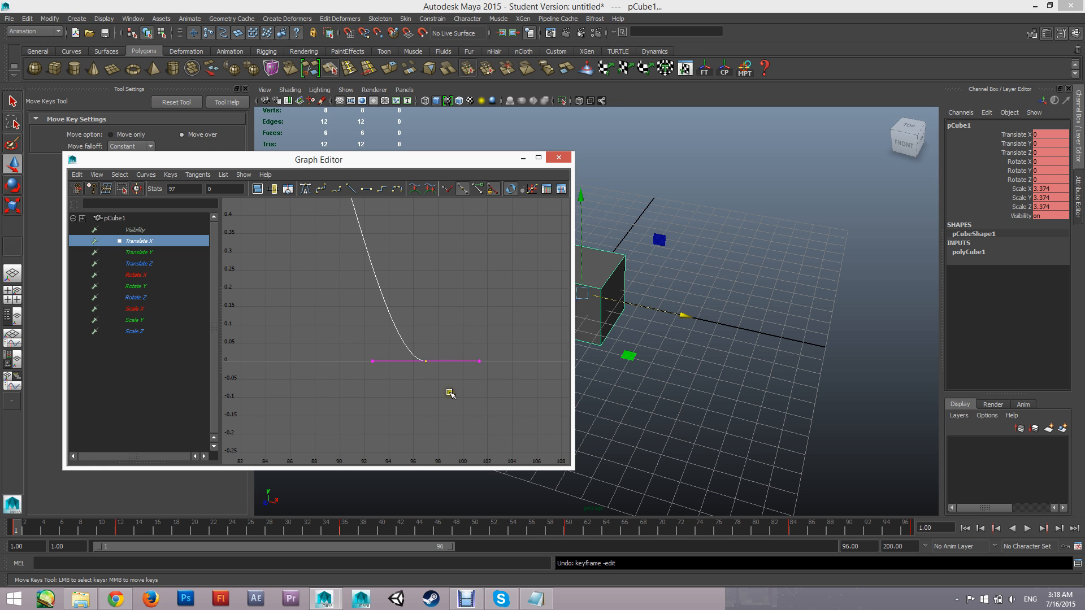
Select the Translate X key at frame 1 and examine closely how the curve eases out of it
{"action": "middle_click_drag", "start_coordinate": [378, 332], "coordinate": [588, 332], "text": "alt"}
{"action": "scroll", "coordinate": [358, 342], "scroll_direction": "up", "scroll_amount": 4}
{"action": "middle_click_drag", "start_coordinate": [302, 358], "coordinate": [444, 329], "text": "alt"}
{"action": "scroll", "coordinate": [396, 330], "scroll_direction": "up", "scroll_amount": 4}
{"action": "left_click_drag", "start_coordinate": [382, 300], "coordinate": [228, 344]}
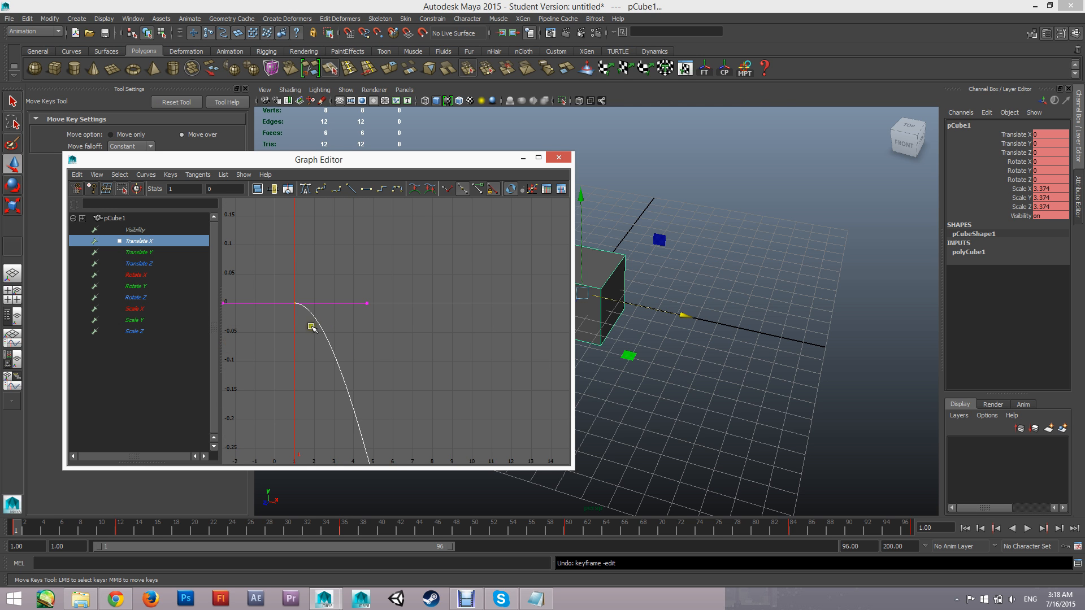
{"action": "middle_click_drag", "start_coordinate": [344, 304], "coordinate": [391, 294], "text": "alt"}
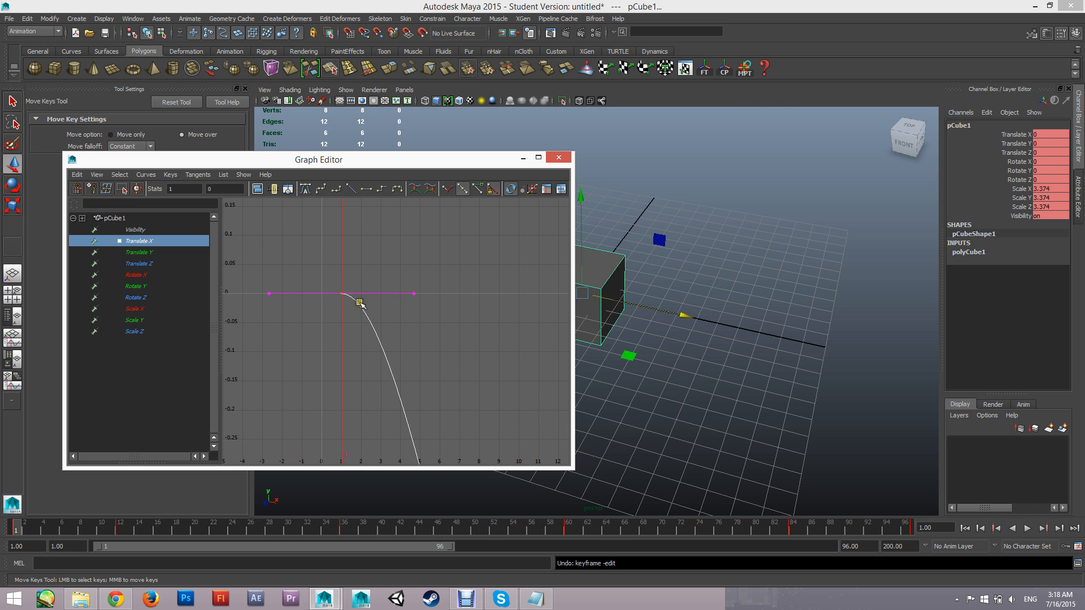
{"action": "scroll", "coordinate": [447, 341], "scroll_direction": "down", "scroll_amount": 4}
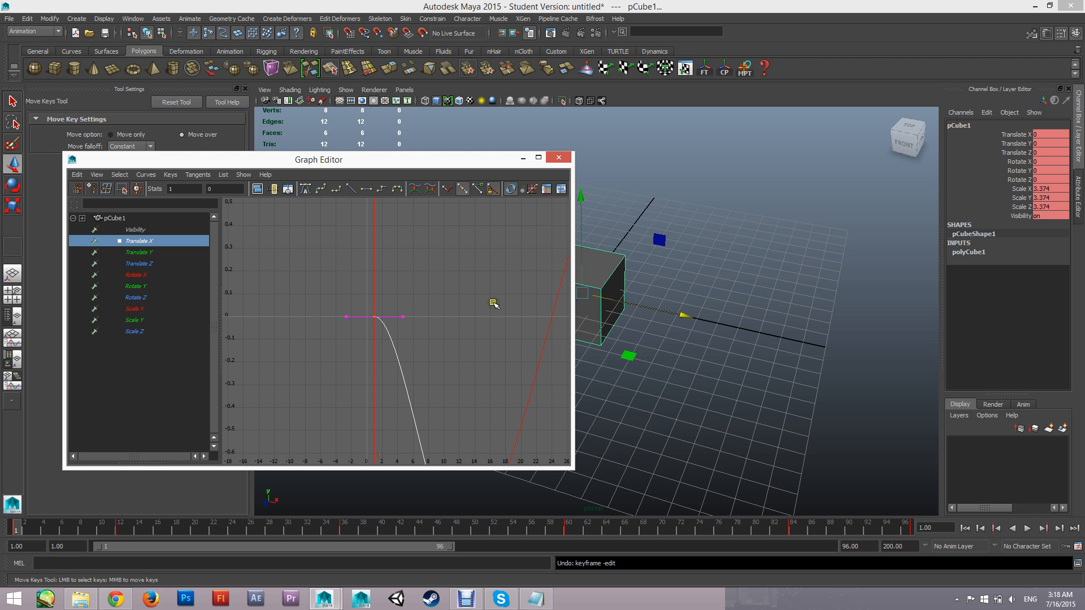
Set the tangents of the Translate X key at frame 97 to Linear
{"action": "middle_click_drag", "start_coordinate": [494, 304], "coordinate": [214, 266], "text": "alt"}
{"action": "right_click_drag", "start_coordinate": [496, 306], "coordinate": [407, 317], "text": "alt"}
{"action": "middle_click_drag", "start_coordinate": [484, 328], "coordinate": [464, 327], "text": "alt"}
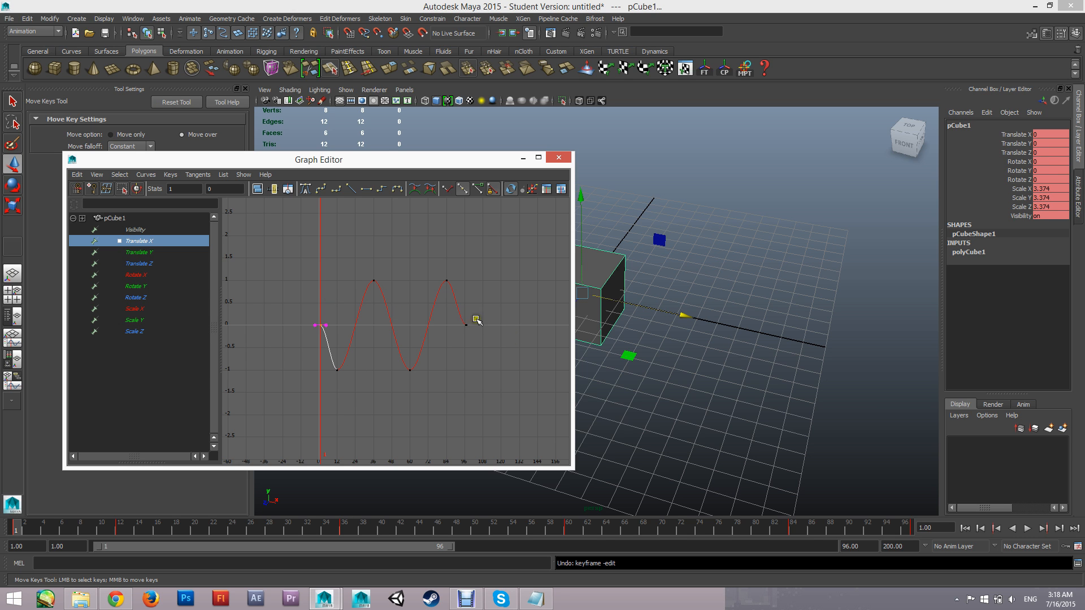
{"action": "left_click_drag", "start_coordinate": [478, 321], "coordinate": [458, 335]}
{"action": "middle_click_drag", "start_coordinate": [454, 326], "coordinate": [416, 330], "text": "alt"}
{"action": "right_click_drag", "start_coordinate": [415, 330], "coordinate": [438, 332], "text": "alt"}
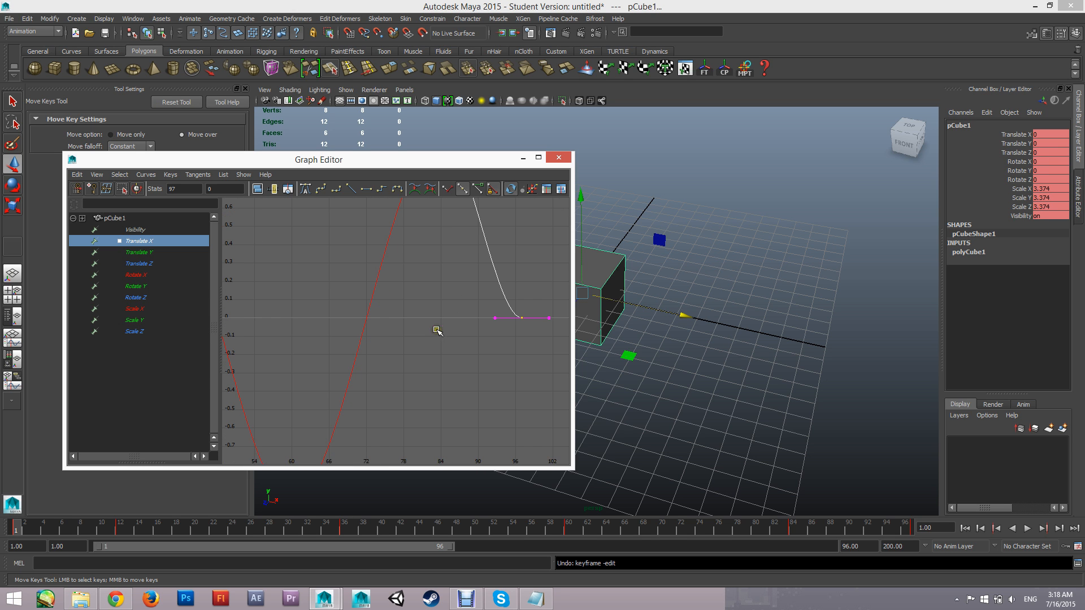
{"action": "middle_click_drag", "start_coordinate": [451, 293], "coordinate": [377, 314], "text": "alt"}
{"action": "middle_click_drag", "start_coordinate": [463, 332], "coordinate": [419, 347], "text": "alt"}
{"action": "right_click_drag", "start_coordinate": [412, 376], "coordinate": [448, 379], "text": "alt"}
{"action": "middle_click_drag", "start_coordinate": [450, 355], "coordinate": [440, 309], "text": "alt"}
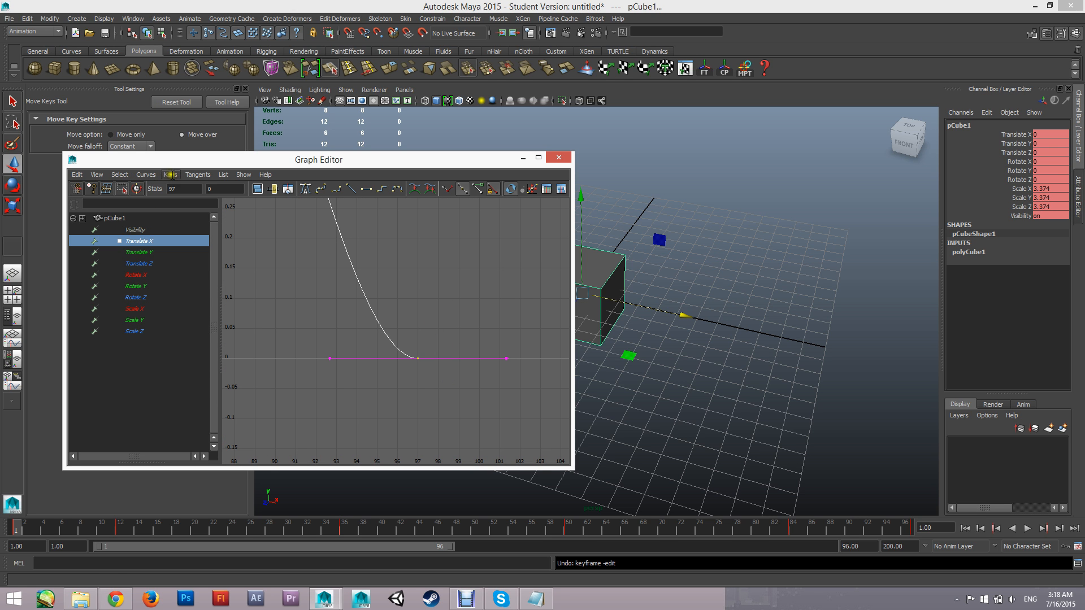
{"action": "left_click", "coordinate": [437, 320]}
{"action": "left_click_drag", "start_coordinate": [438, 321], "coordinate": [399, 376]}
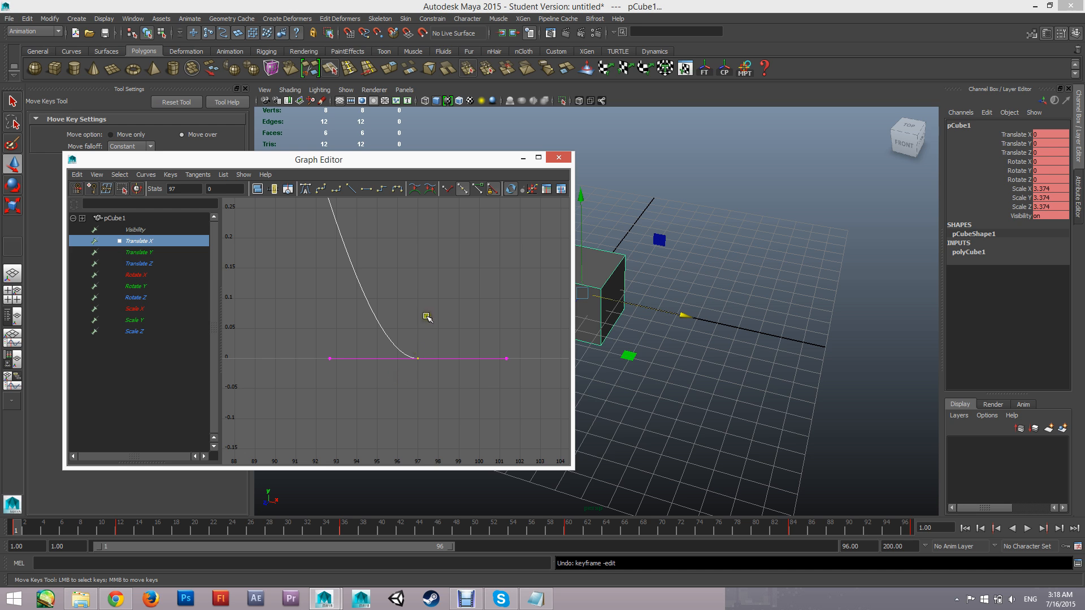
{"action": "left_click", "coordinate": [191, 175]}
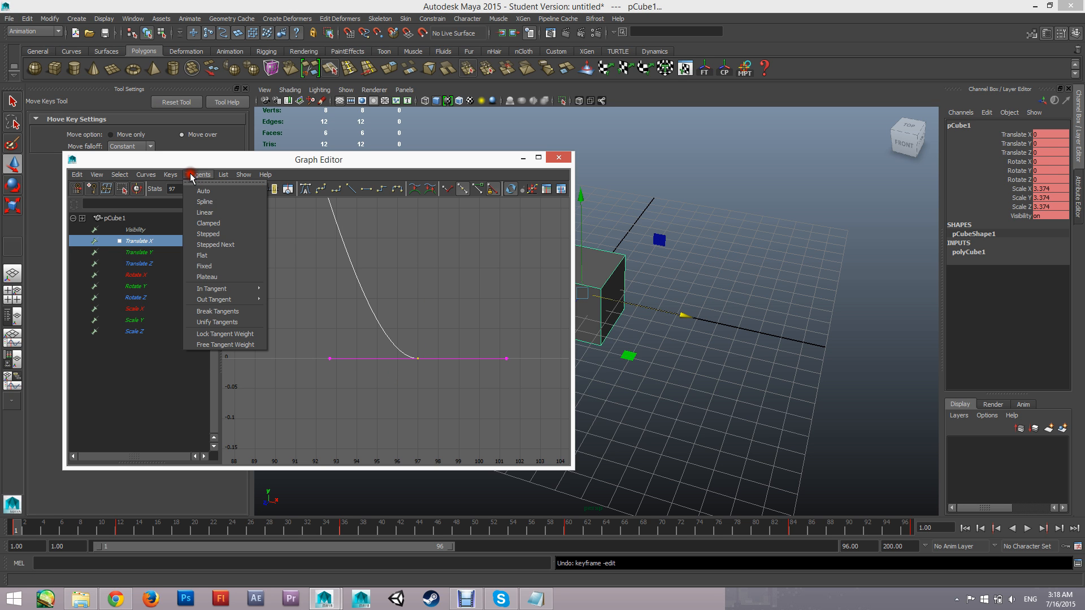
{"action": "left_click", "coordinate": [213, 215]}
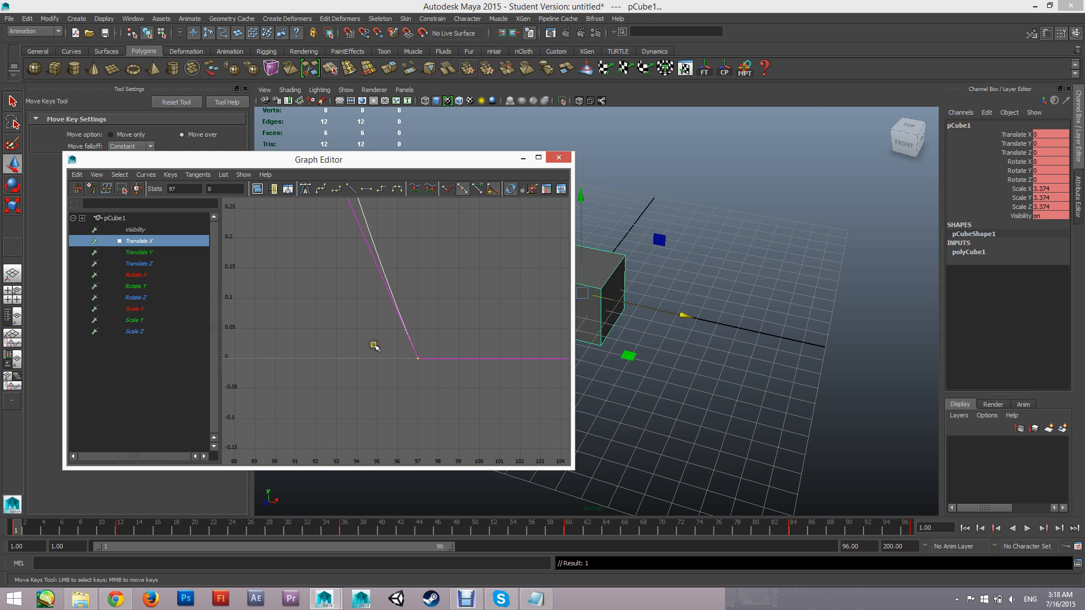
Select the Translate X key at frame 1 and set its tangents to Linear
{"action": "key", "text": "f"}
{"action": "scroll", "coordinate": [343, 347], "scroll_direction": "down", "scroll_amount": 5}
{"action": "middle_click_drag", "start_coordinate": [333, 343], "coordinate": [594, 332], "text": "alt"}
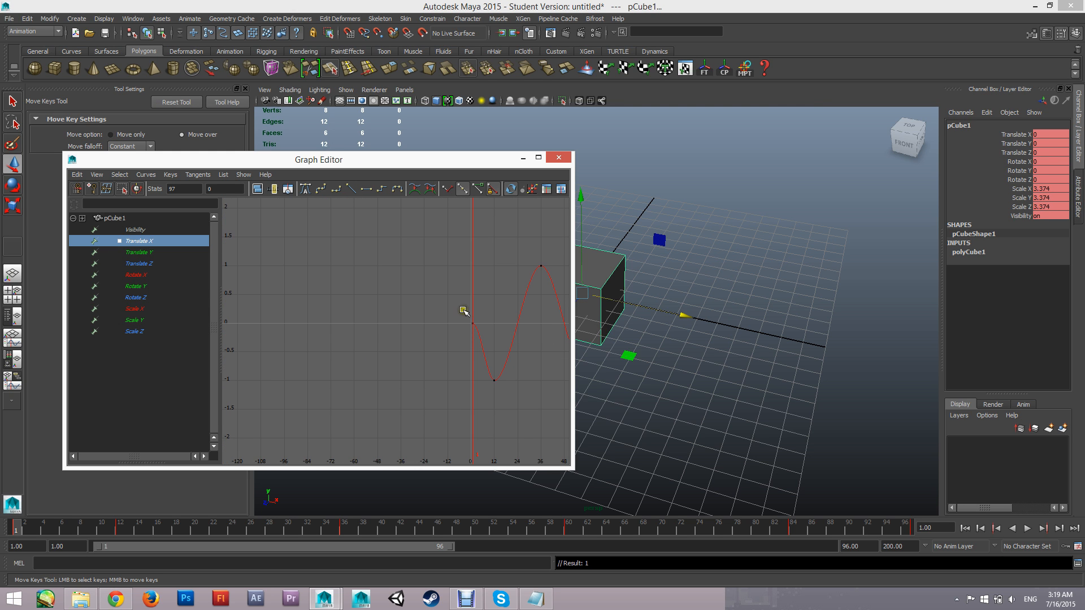
{"action": "mouse_move", "coordinate": [466, 314]}
{"action": "left_mouse_down"}
{"action": "mouse_move", "coordinate": [481, 333]}
{"action": "mouse_move", "coordinate": [461, 315]}
{"action": "left_mouse_up"}
{"action": "middle_click_drag", "start_coordinate": [460, 315], "coordinate": [355, 305], "text": "alt"}
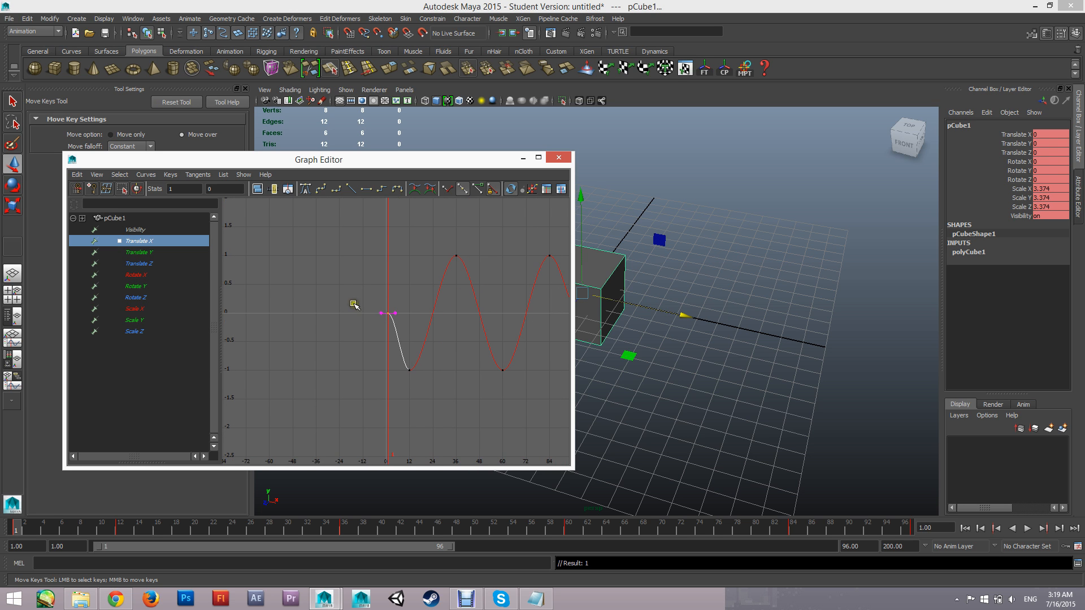
{"action": "left_click", "coordinate": [350, 192]}
Examine closely how the Translate X curve leaves the frame 1 key, check the whole curve, and clear the key selection
{"action": "scroll", "coordinate": [398, 325], "scroll_direction": "up", "scroll_amount": 5}
{"action": "scroll", "coordinate": [373, 280], "scroll_direction": "up", "scroll_amount": 3}
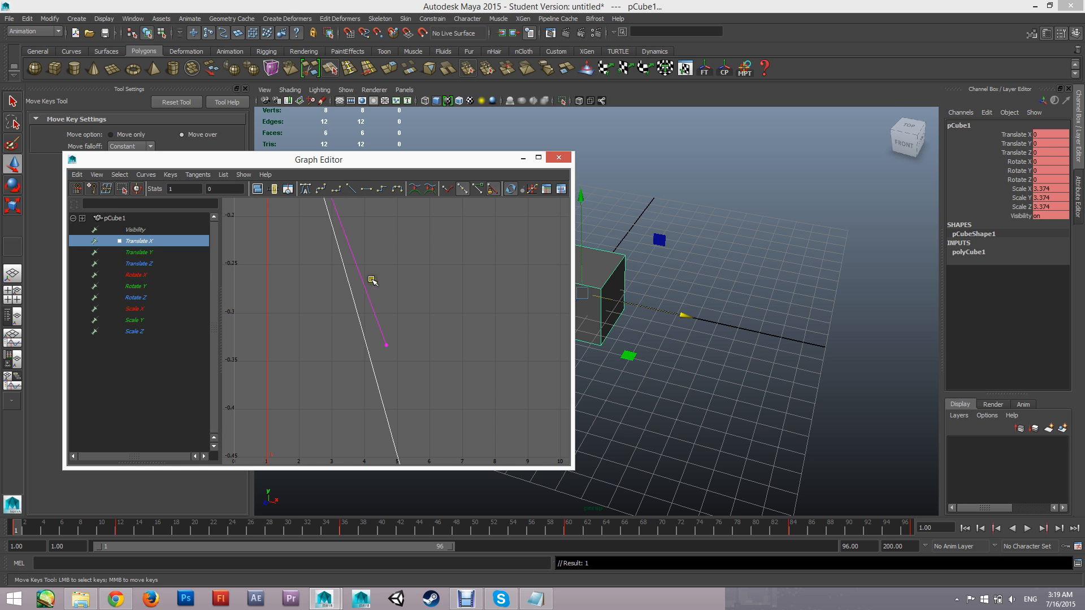
{"action": "middle_click_drag", "start_coordinate": [429, 311], "coordinate": [520, 492], "text": "alt"}
{"action": "scroll", "coordinate": [475, 379], "scroll_direction": "up", "scroll_amount": 3}
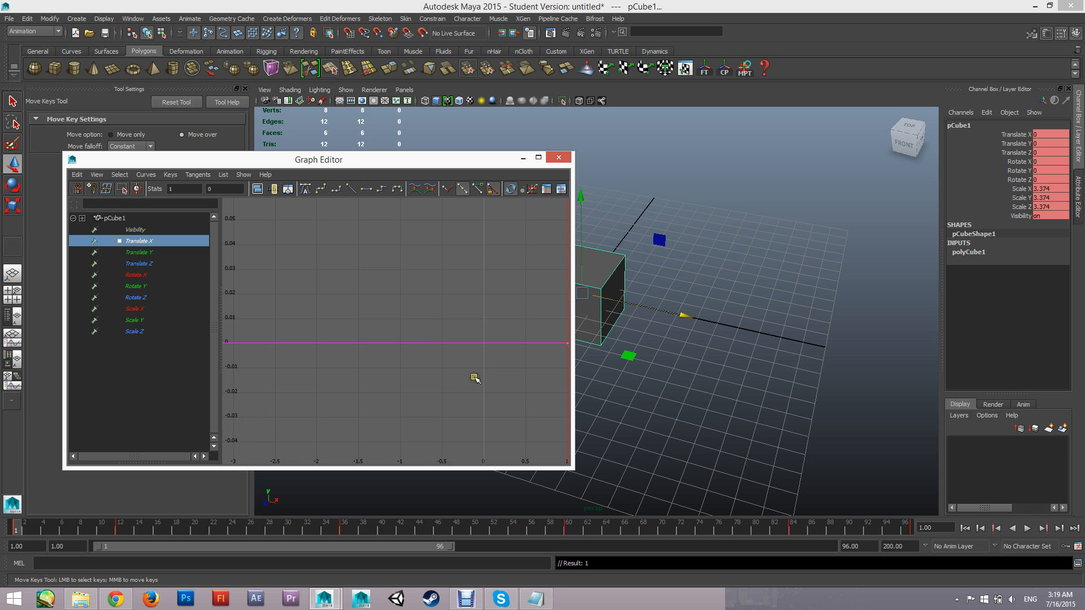
{"action": "middle_click_drag", "start_coordinate": [447, 351], "coordinate": [222, 266], "text": "alt"}
{"action": "scroll", "coordinate": [448, 381], "scroll_direction": "down", "scroll_amount": 10}
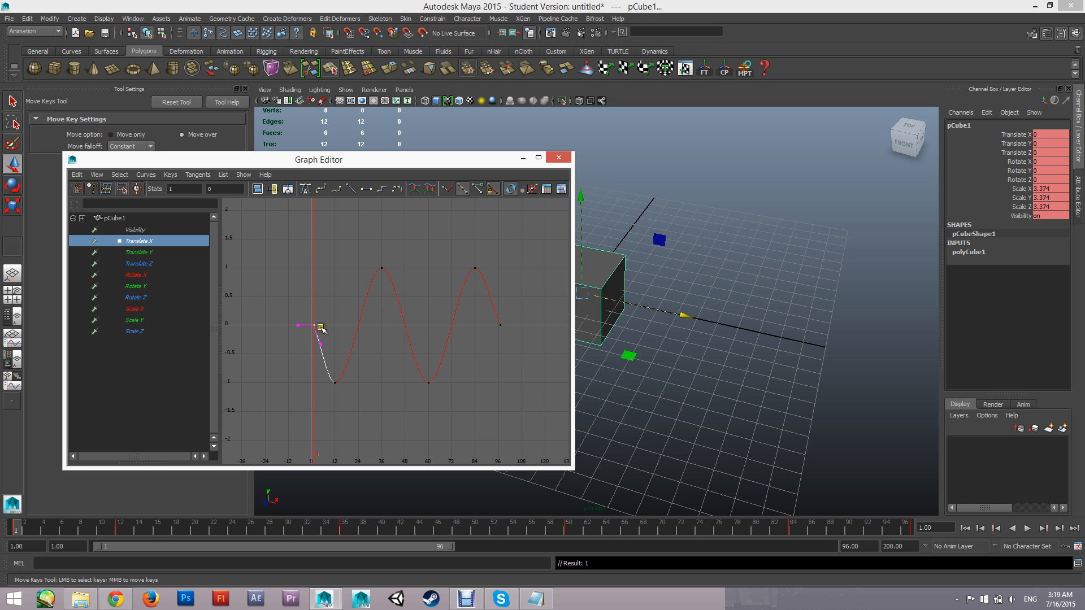
{"action": "left_click", "coordinate": [392, 357]}
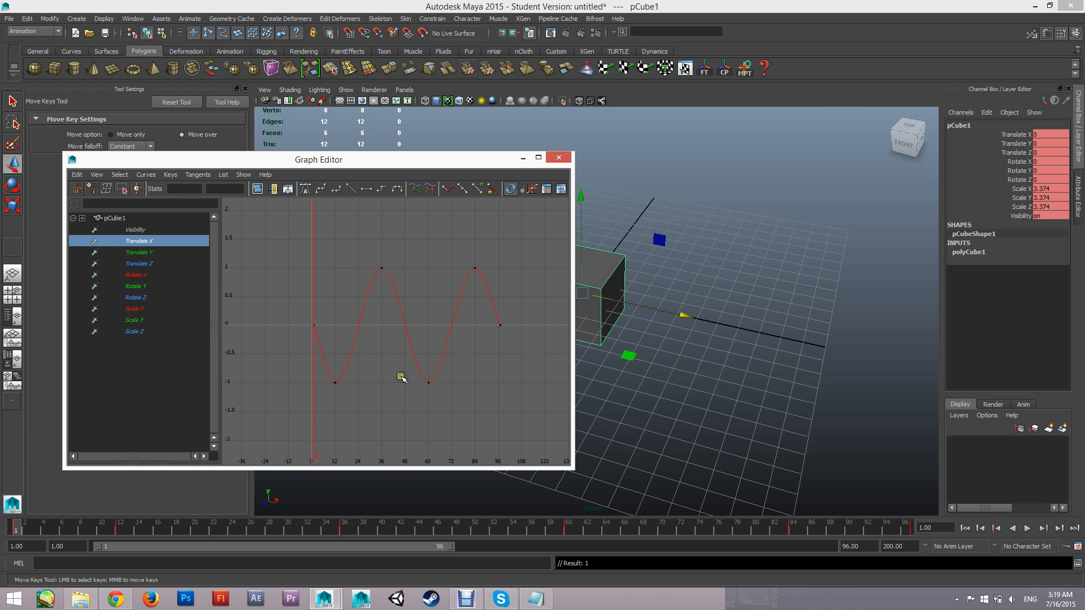
Minimize the Graph Editor, play the animation, and review the cube's looping motion from several angles
{"action": "left_click", "coordinate": [523, 158]}
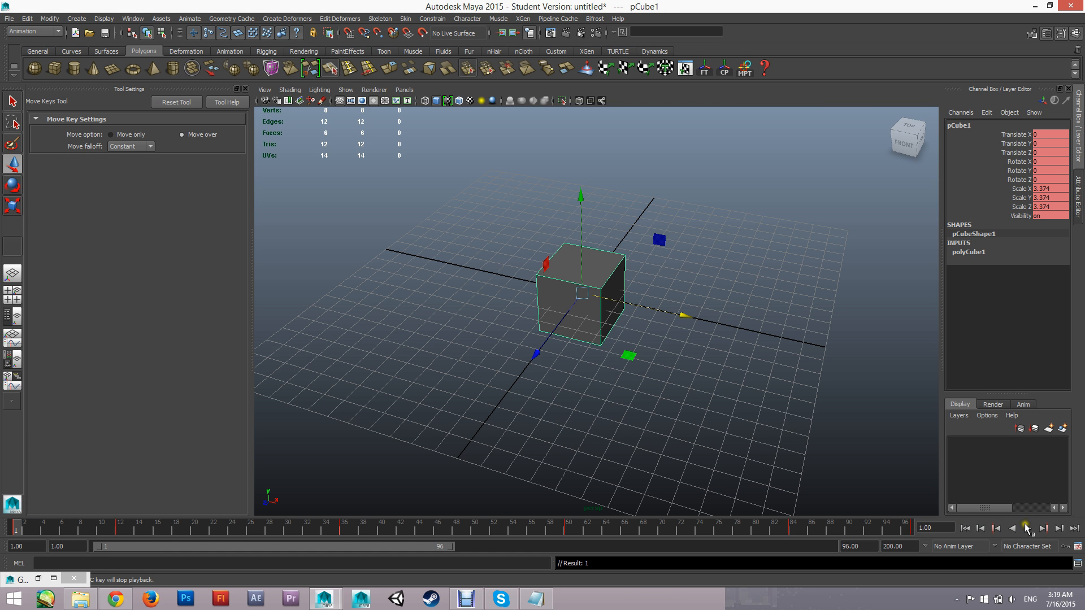
{"action": "left_click", "coordinate": [1027, 528]}
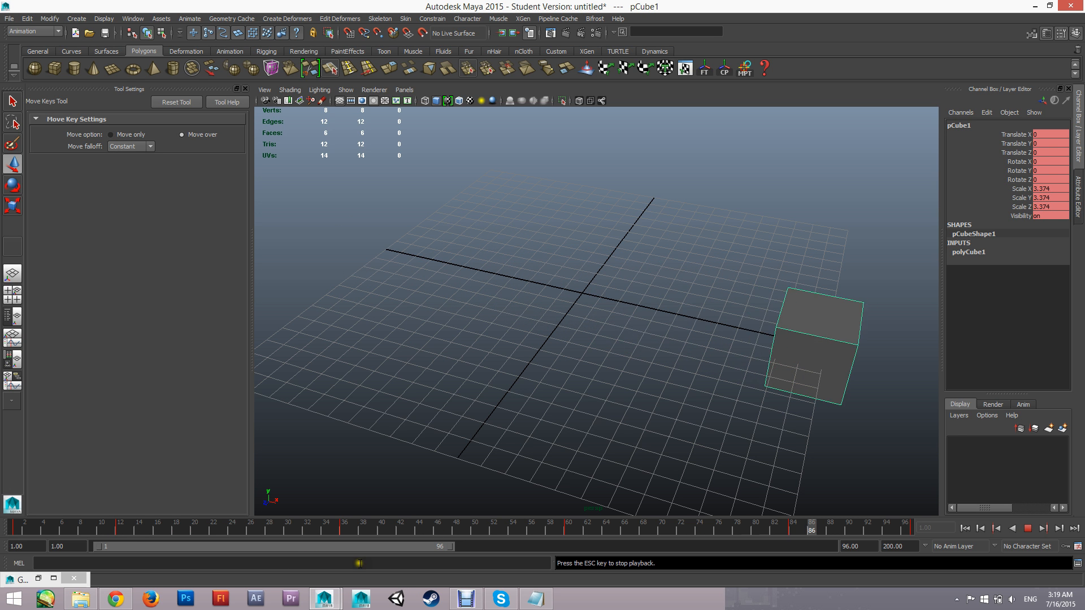
{"action": "mouse_move", "coordinate": [448, 383]}
{"action": "left_mouse_down", "text": "alt"}
{"action": "mouse_move", "coordinate": [605, 380]}
{"action": "mouse_move", "coordinate": [531, 363]}
{"action": "mouse_move", "coordinate": [446, 368]}
{"action": "left_mouse_up", "text": "alt"}
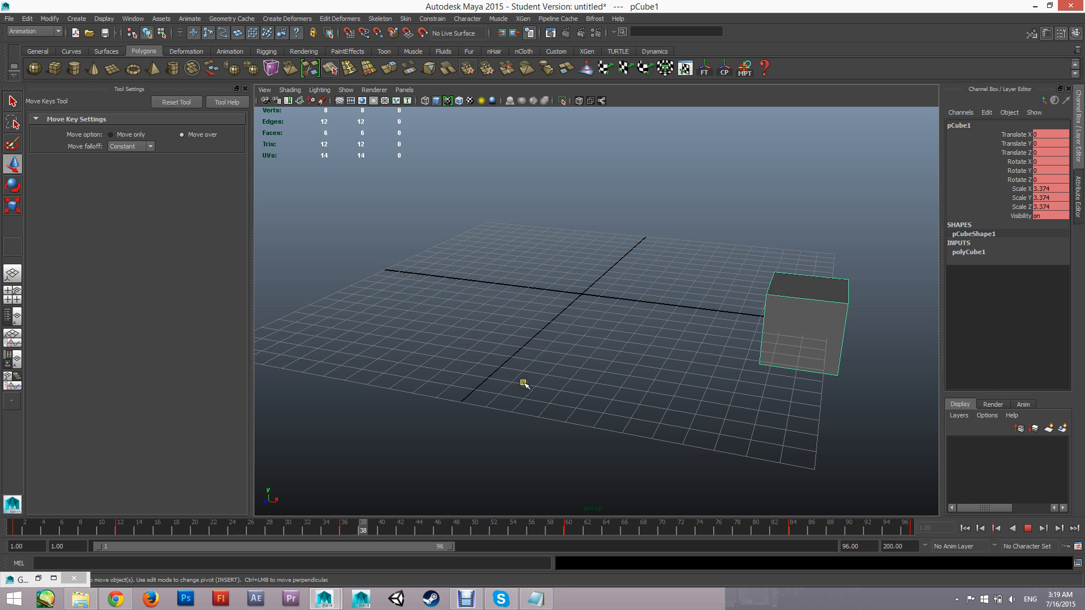
{"action": "left_click_drag", "start_coordinate": [523, 382], "coordinate": [438, 426], "text": "alt"}
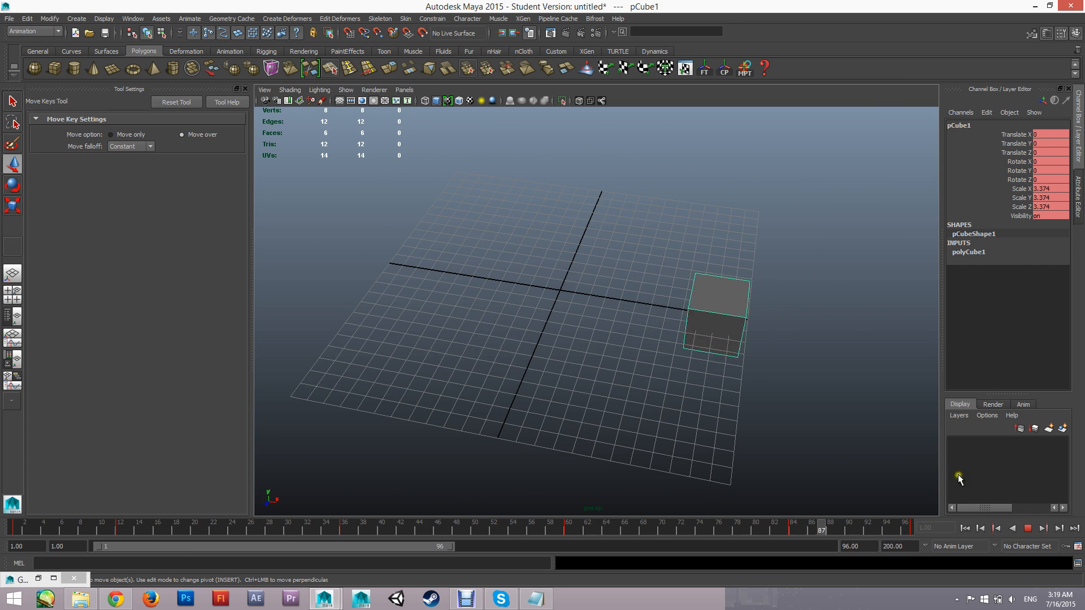
{"action": "left_click_drag", "start_coordinate": [569, 342], "coordinate": [583, 384], "text": "alt"}
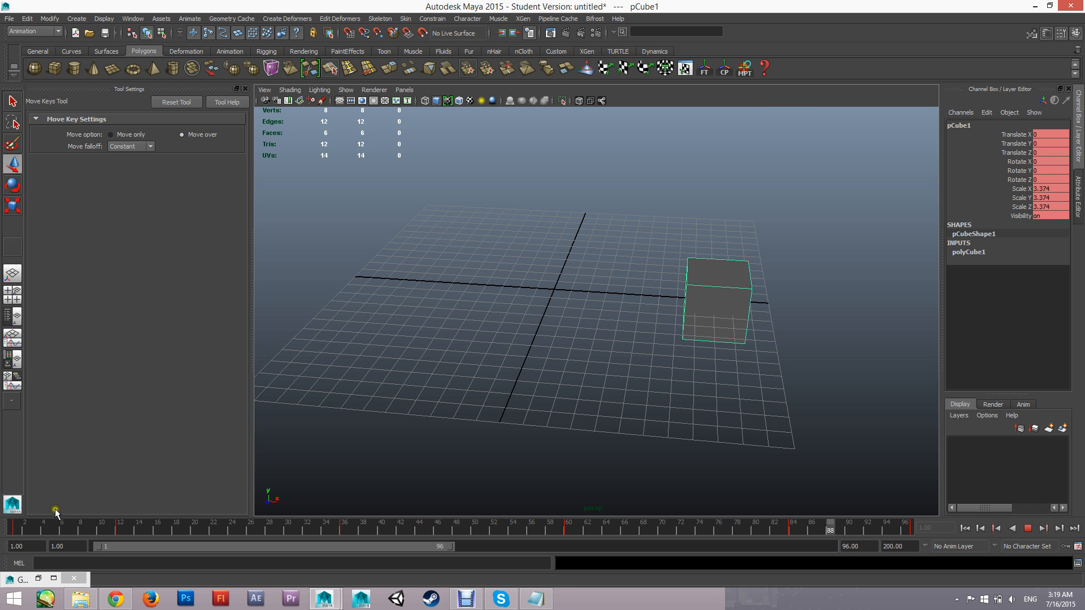
Restore the Graph Editor, try reshaping the incoming tangent of the Translate X key at frame 97, and undo the edit
{"action": "left_click", "coordinate": [38, 578]}
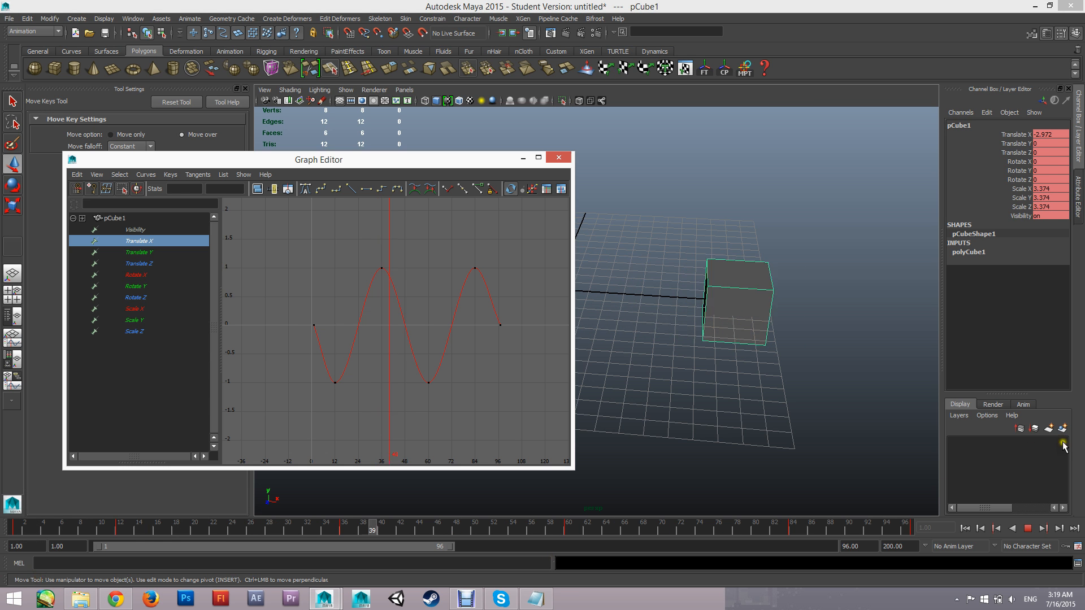
{"action": "key", "text": "w"}
{"action": "left_click_drag", "start_coordinate": [500, 318], "coordinate": [491, 335]}
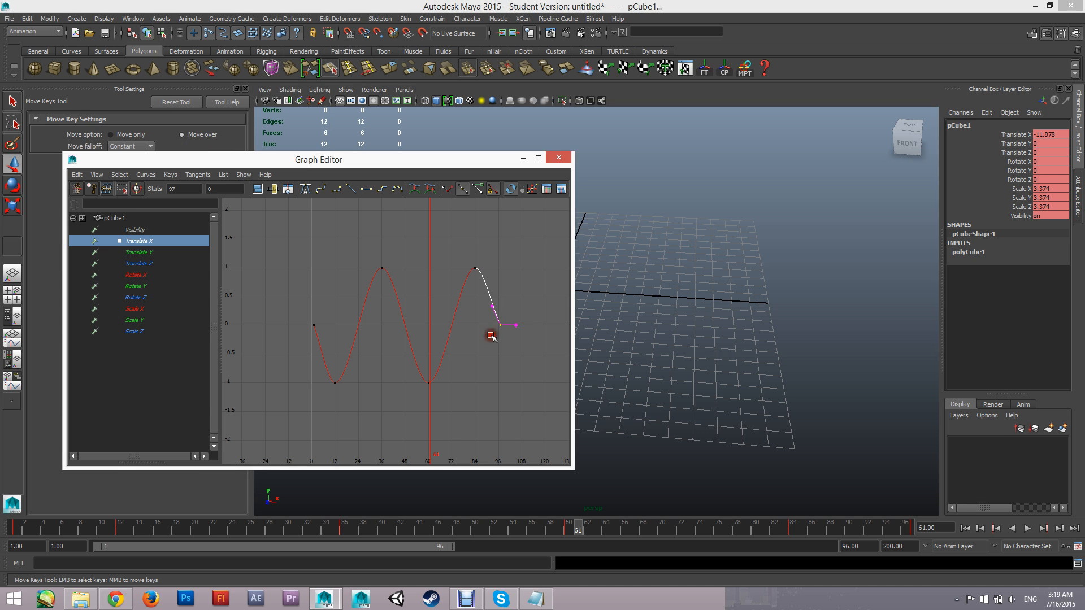
{"action": "middle_click_drag", "start_coordinate": [492, 308], "coordinate": [548, 269]}
{"action": "key", "text": "ctrl+z"}
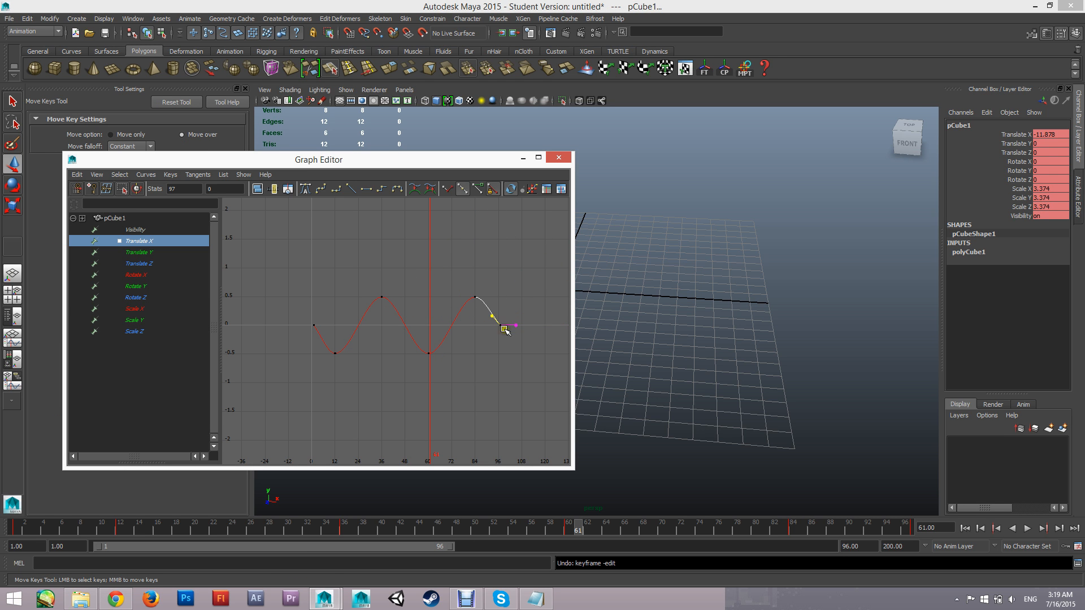
Compare the Translate X curve's slopes at frames 97 and 1, return to frame 1, and clear the key selection
{"action": "middle_click_drag", "start_coordinate": [479, 337], "coordinate": [423, 336], "text": "alt"}
{"action": "scroll", "coordinate": [440, 334], "scroll_direction": "up", "scroll_amount": 5}
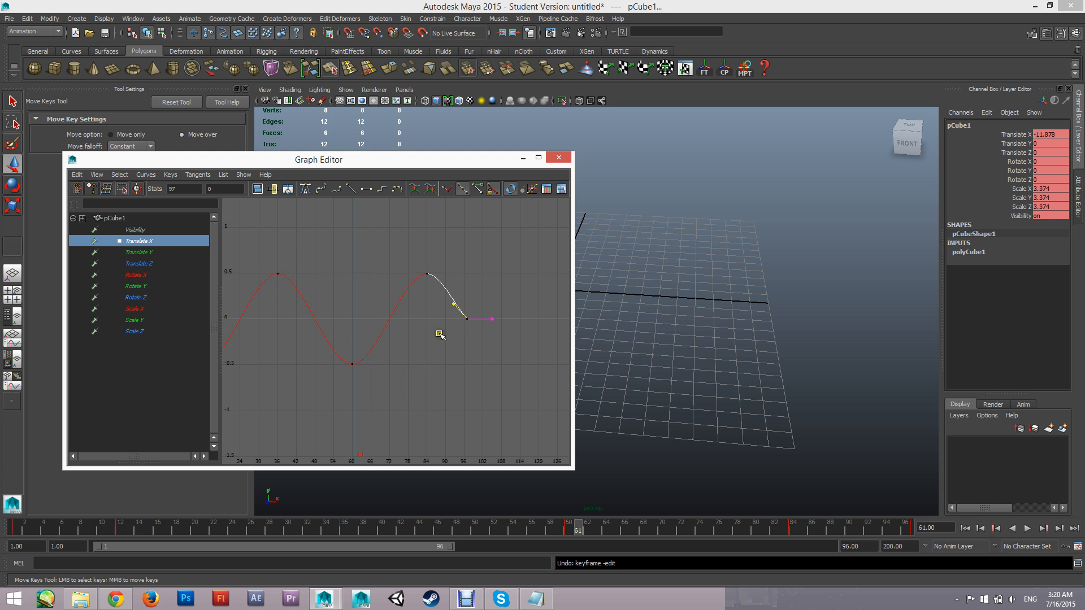
{"action": "middle_click_drag", "start_coordinate": [484, 312], "coordinate": [436, 327], "text": "alt"}
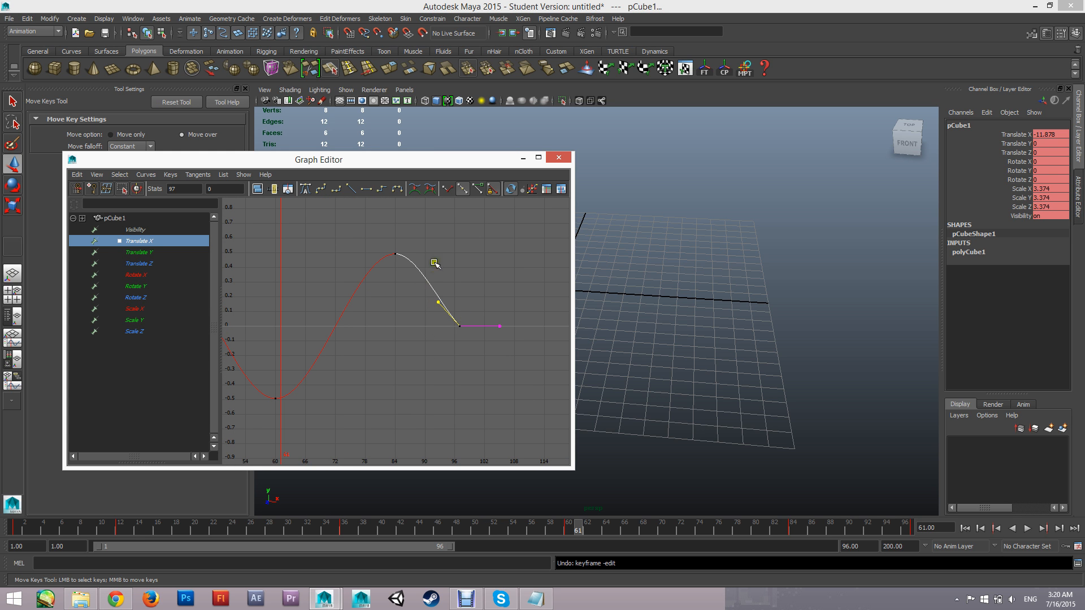
{"action": "middle_click_drag", "start_coordinate": [342, 362], "coordinate": [623, 356], "text": "alt"}
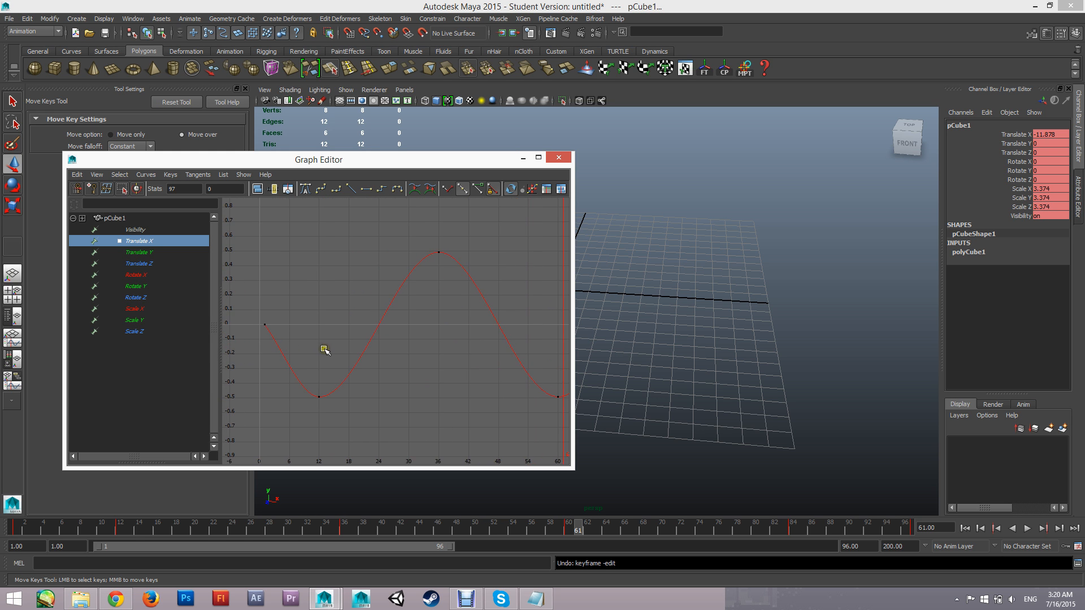
{"action": "middle_click_drag", "start_coordinate": [348, 347], "coordinate": [357, 346], "text": "alt"}
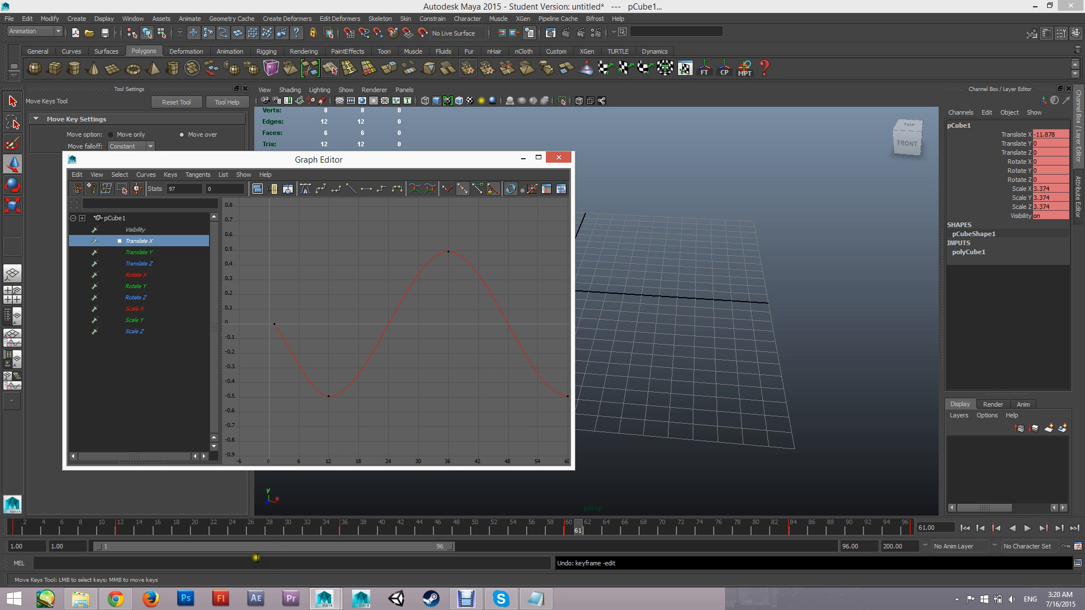
{"action": "left_click_drag", "start_coordinate": [262, 530], "coordinate": [15, 530]}
{"action": "scroll", "coordinate": [497, 305], "scroll_direction": "down", "scroll_amount": 5}
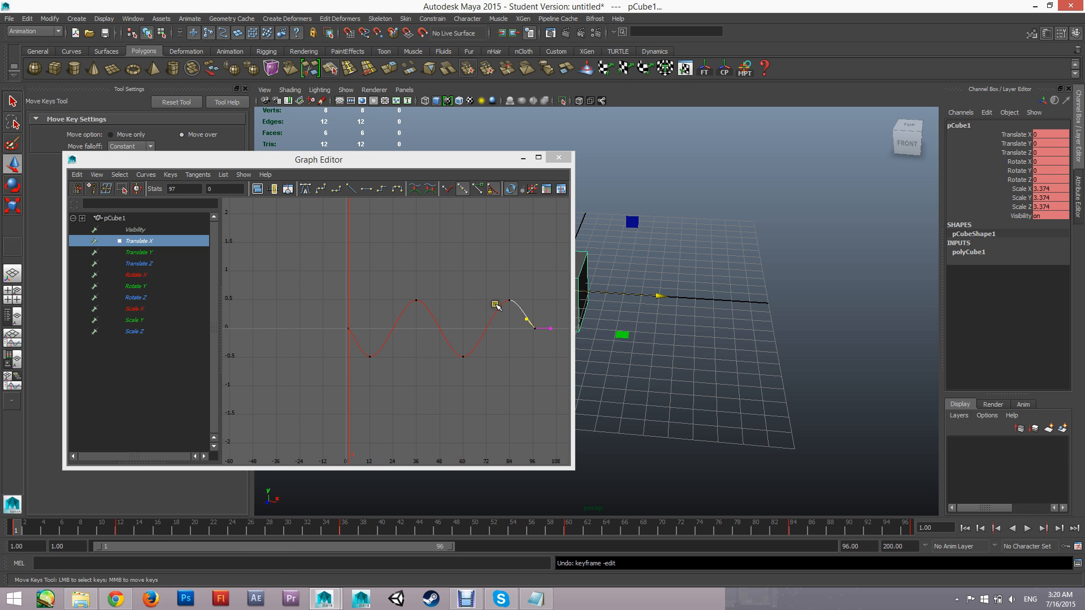
{"action": "middle_click_drag", "start_coordinate": [495, 303], "coordinate": [435, 268], "text": "alt"}
{"action": "left_click", "coordinate": [467, 265]}
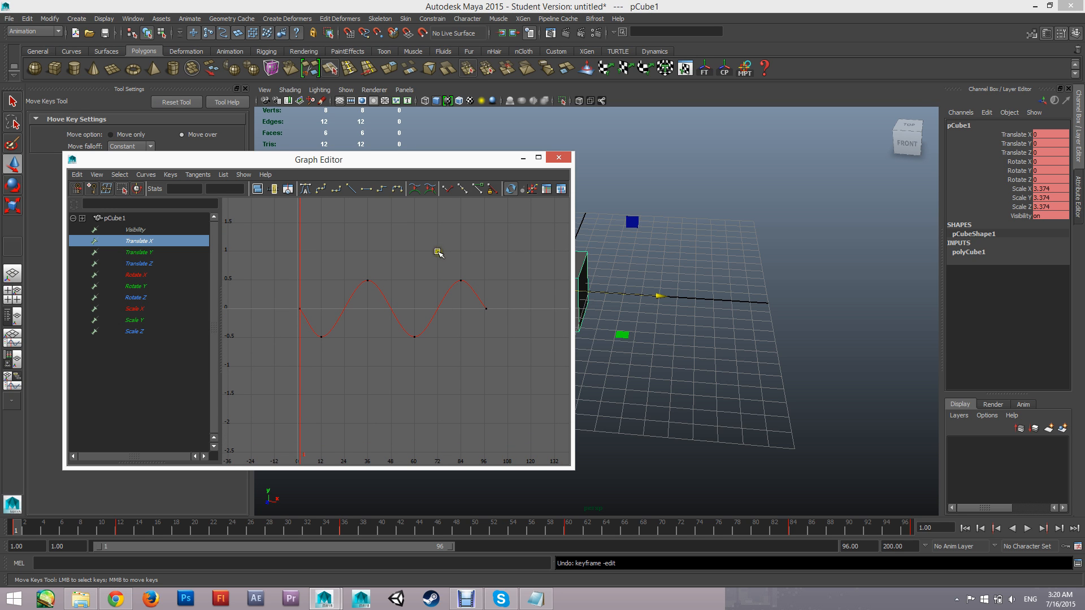
{"action": "middle_click_drag", "start_coordinate": [438, 252], "coordinate": [421, 287], "text": "alt"}
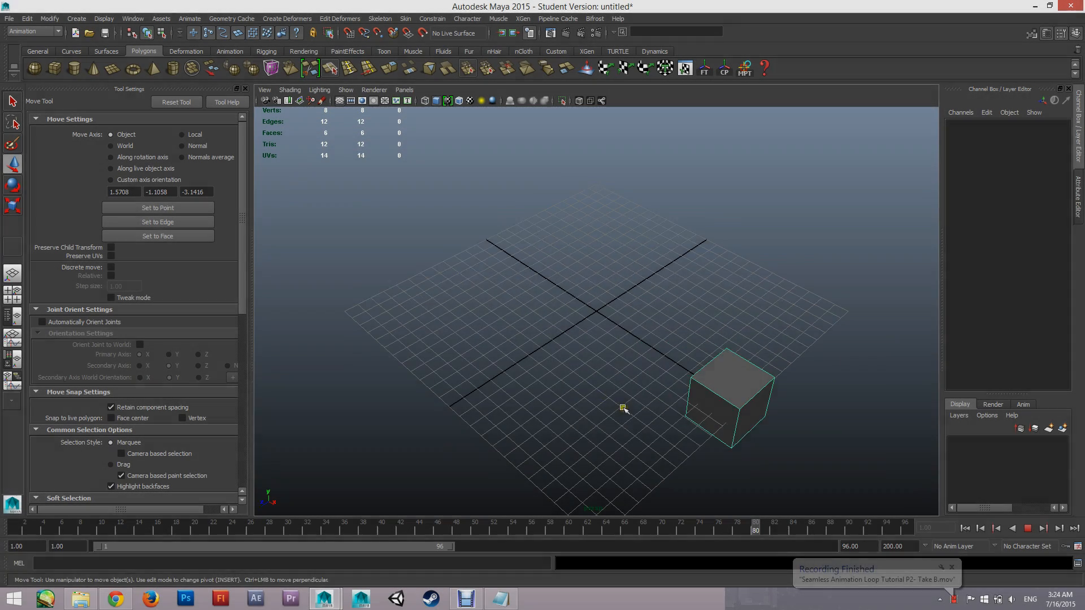
Review the playing cube from another angle, stop playback, and return to frame 1
{"action": "left_click_drag", "start_coordinate": [623, 408], "coordinate": [574, 358], "text": "alt"}
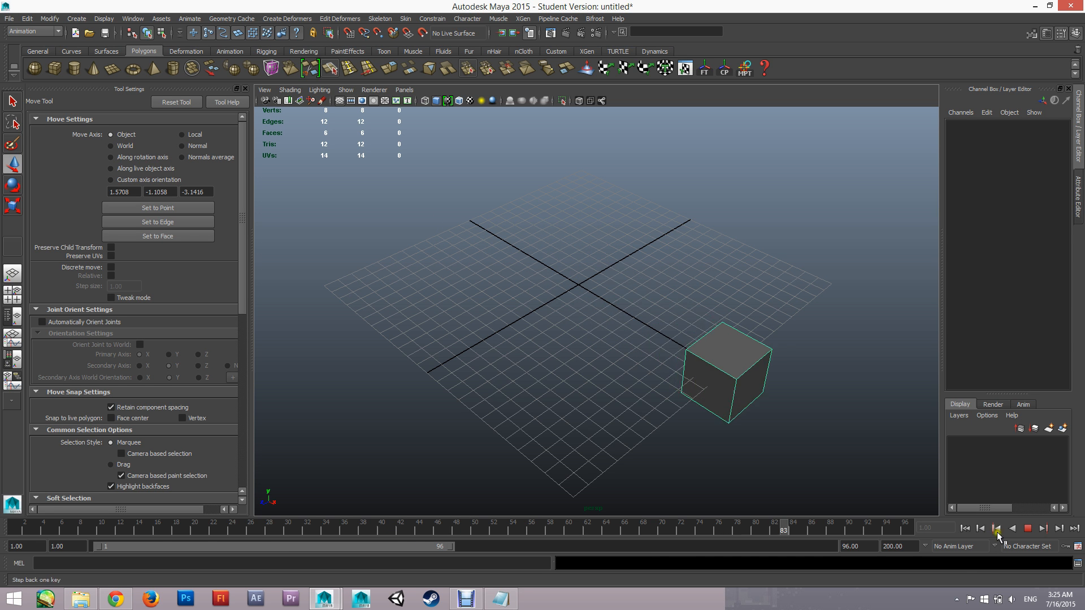
{"action": "left_click", "coordinate": [1027, 529]}
{"action": "key", "text": "alt+shift+v"}
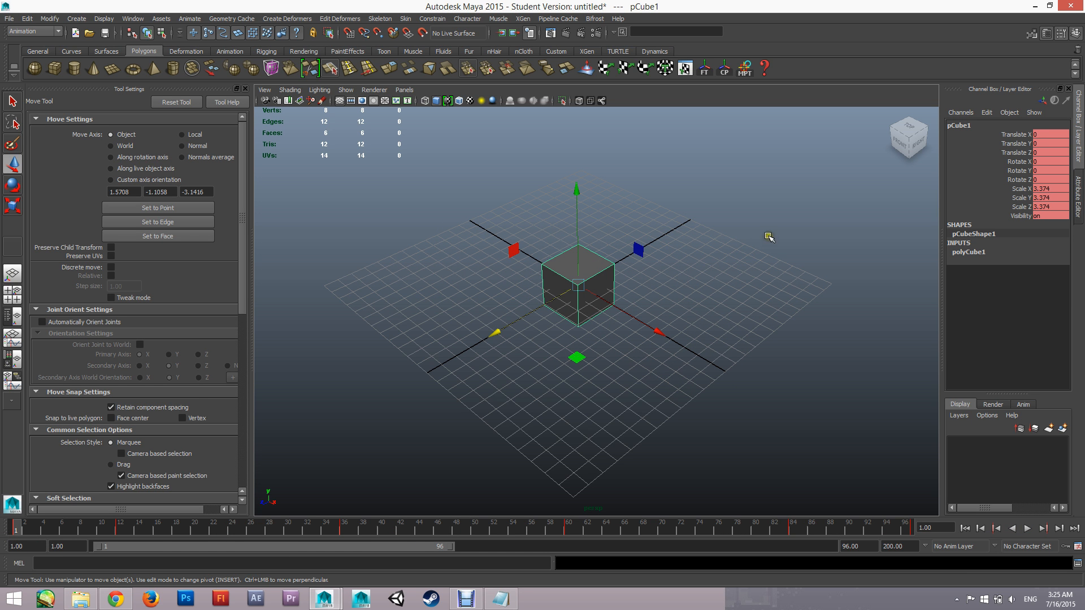
Duplicate the animated cube and move the copy to 7 on the Z axis
{"action": "left_click", "coordinate": [701, 309]}
{"action": "left_click", "coordinate": [569, 284]}
{"action": "key", "text": "ctrl+d"}
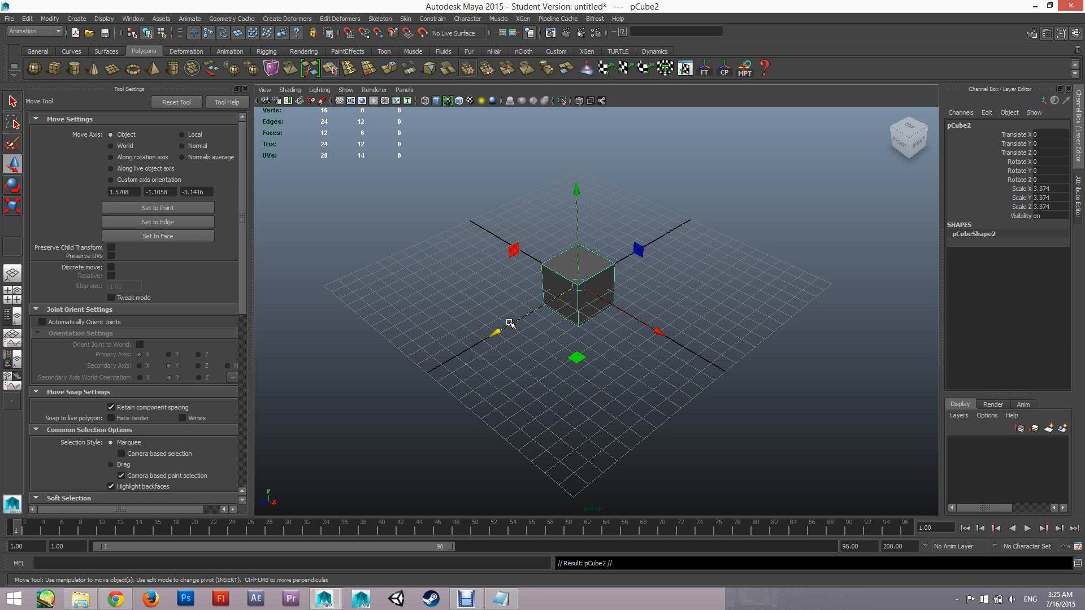
{"action": "left_click_drag", "start_coordinate": [495, 336], "coordinate": [404, 381]}
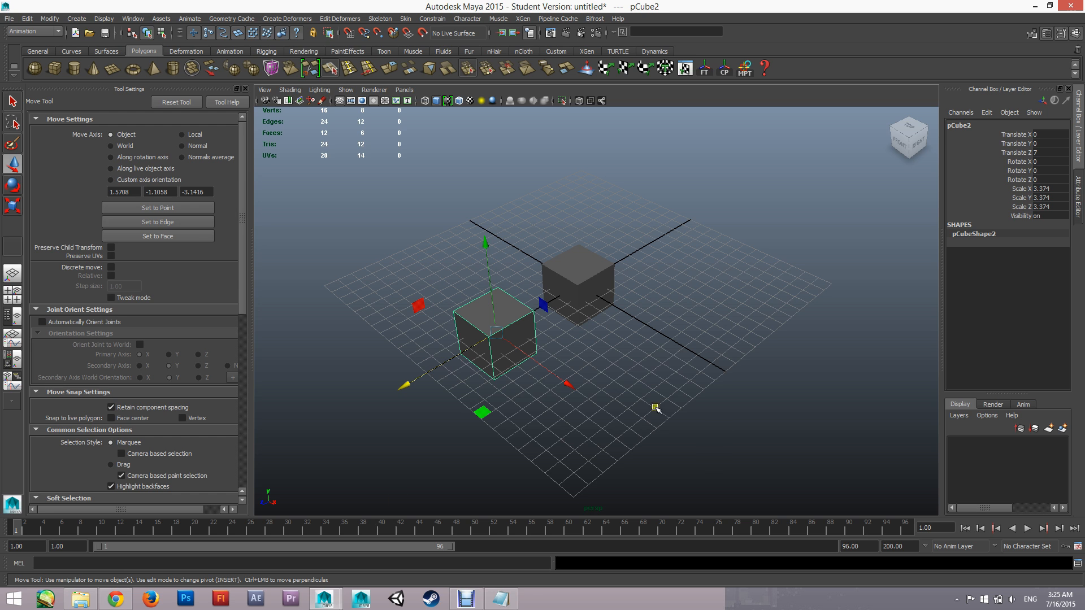
Compare the two cubes' keyframes, select the original animated cube, and open the Graph Editor
{"action": "left_click", "coordinate": [729, 402]}
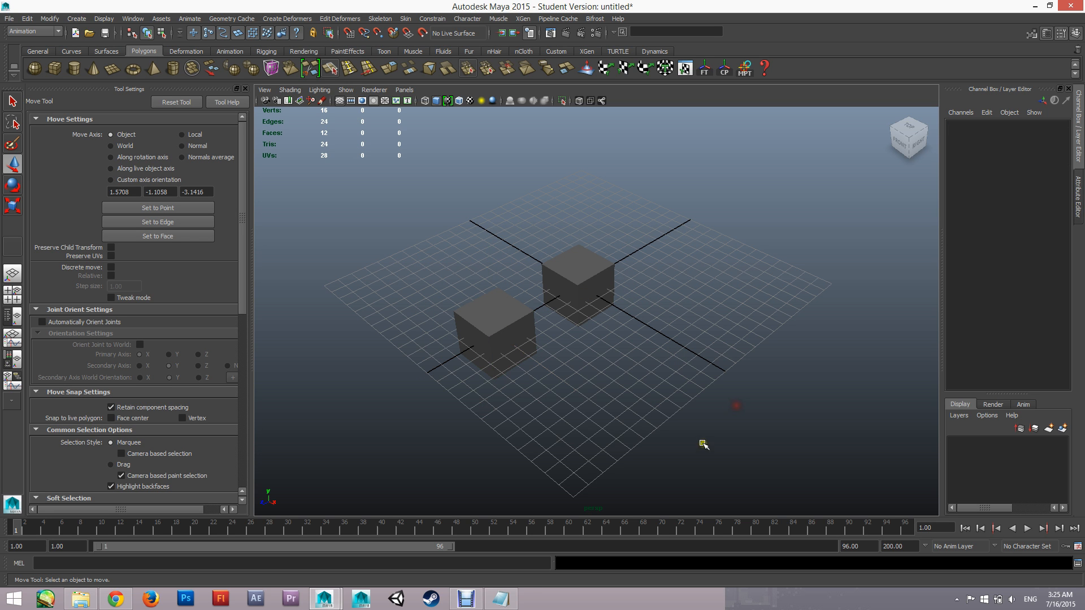
{"action": "left_click", "coordinate": [581, 270]}
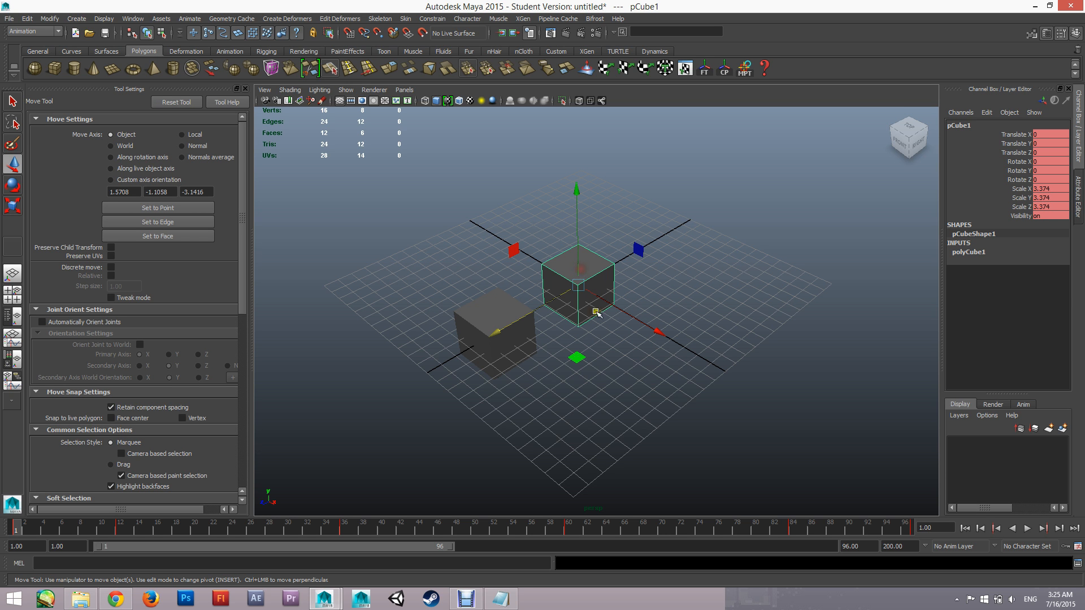
{"action": "left_click", "coordinate": [480, 308]}
{"action": "left_click", "coordinate": [567, 259]}
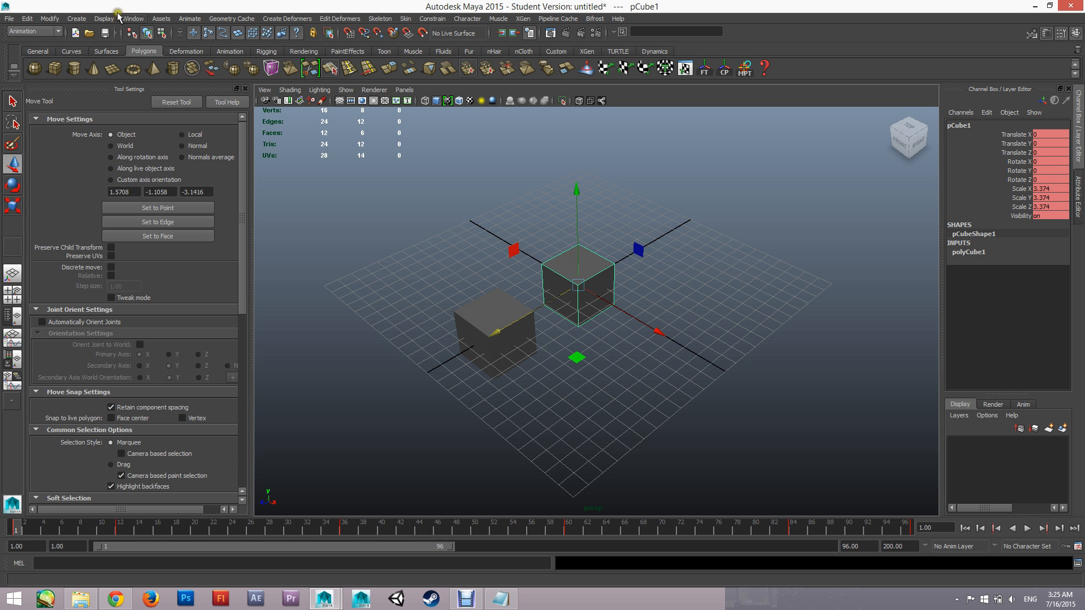
{"action": "left_click", "coordinate": [108, 21]}
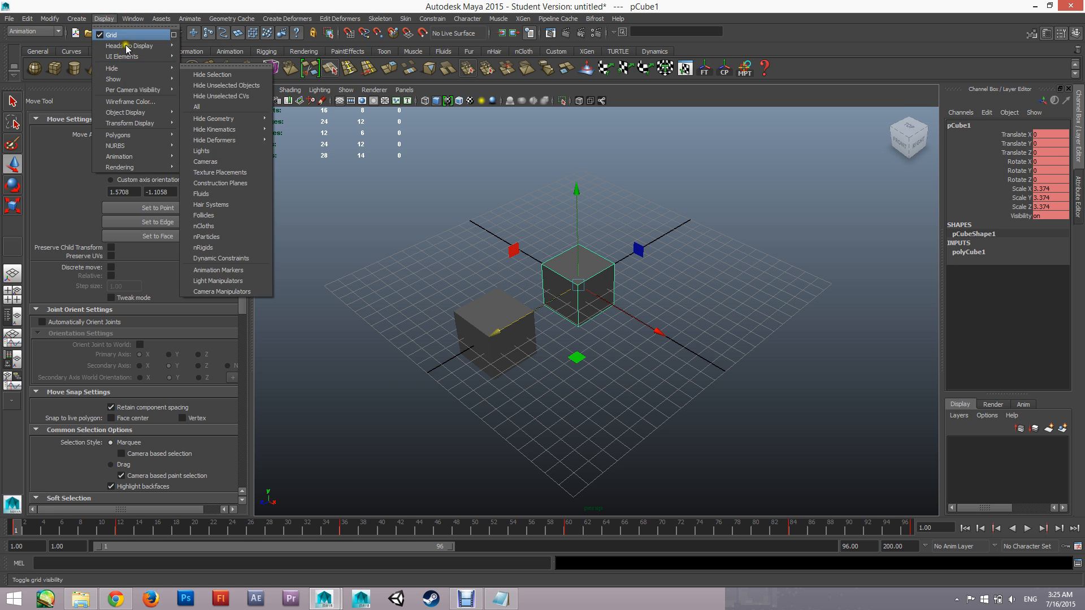
{"action": "mouse_move", "coordinate": [137, 26]}
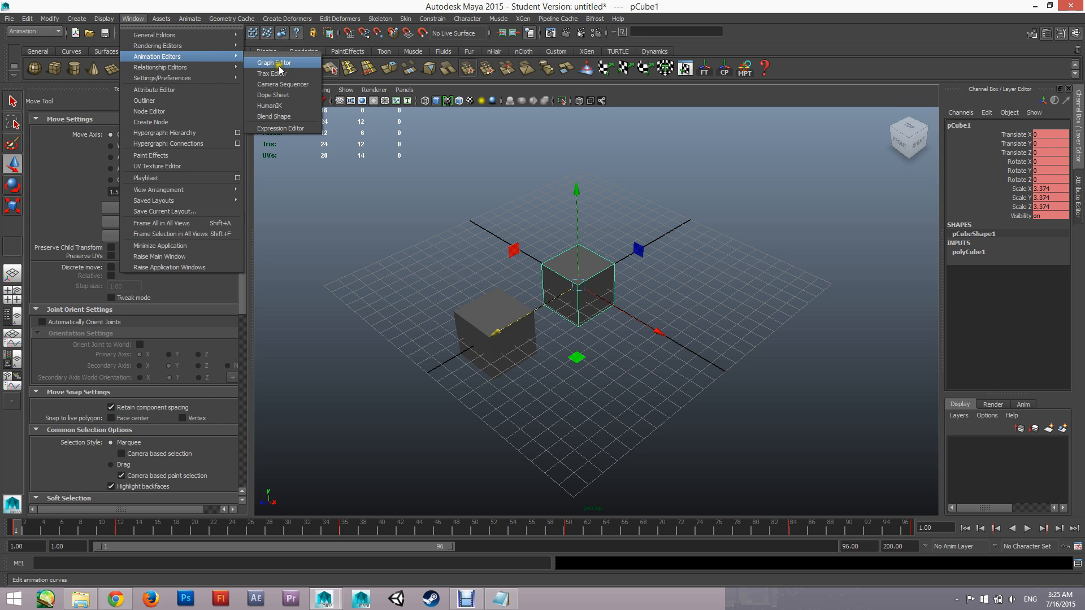
{"action": "left_click", "coordinate": [280, 68]}
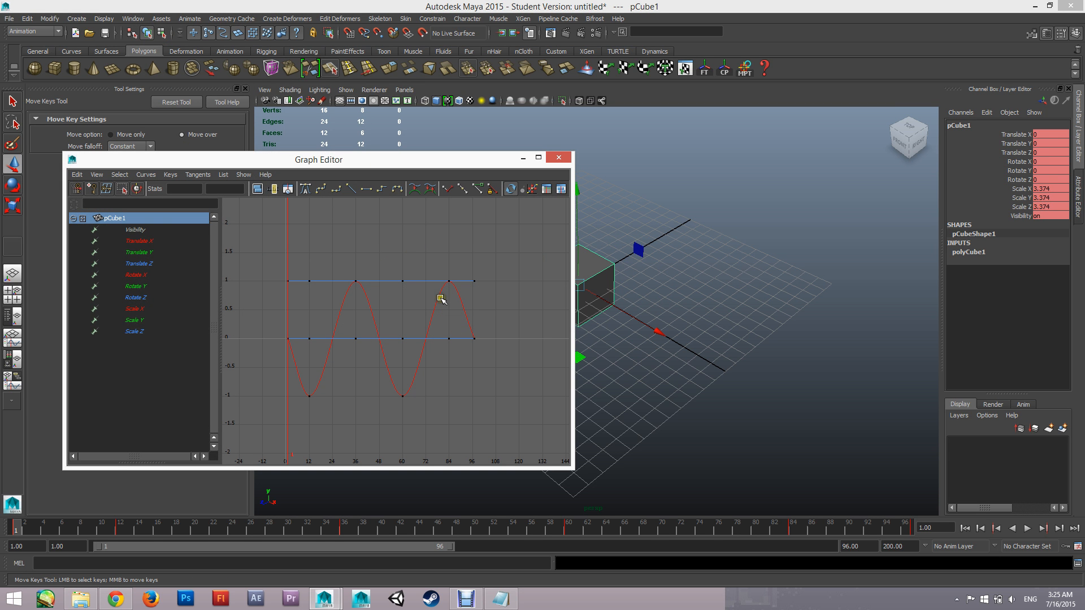
Select the original cube's entire Translate X curve in the Graph Editor and copy its keys
{"action": "left_click", "coordinate": [432, 312]}
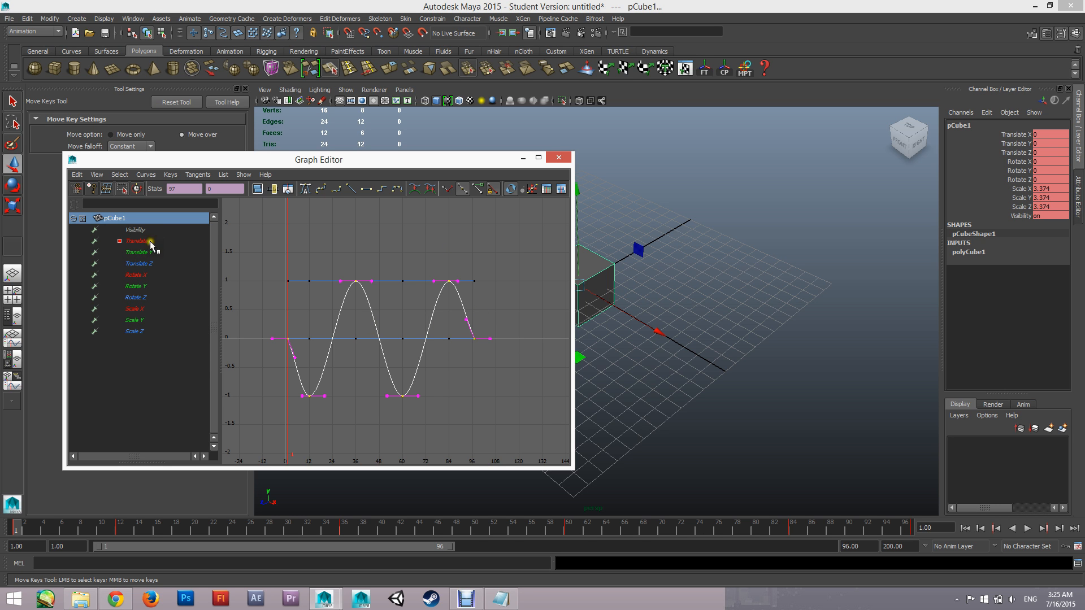
{"action": "left_click", "coordinate": [77, 174]}
{"action": "left_click", "coordinate": [90, 224]}
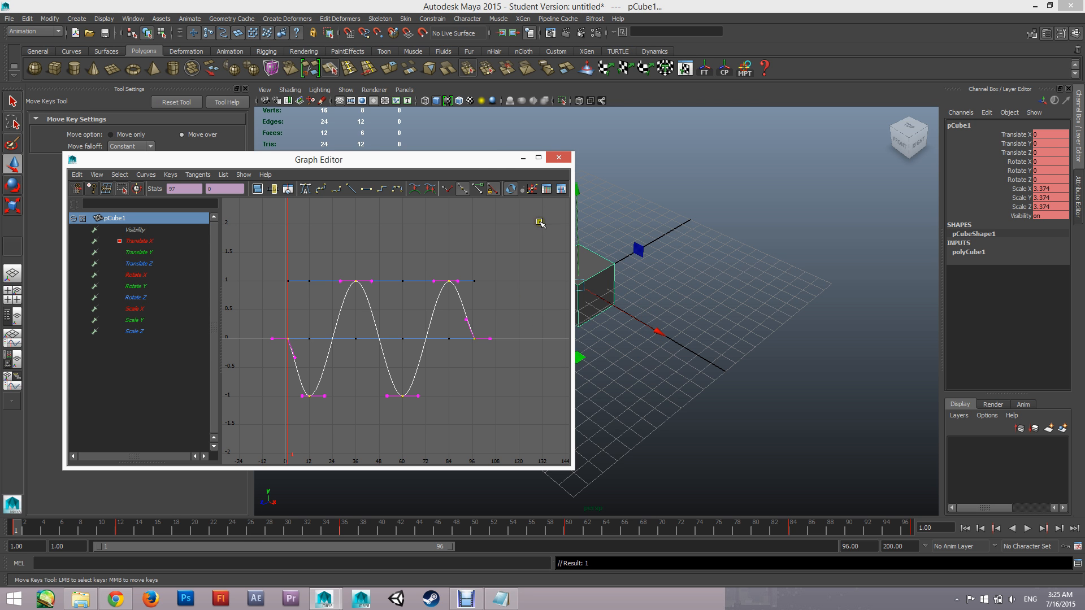
Select the duplicated cube and paste the copied Translate X keys onto it in the Graph Editor
{"action": "left_click_drag", "start_coordinate": [489, 159], "coordinate": [356, 148]}
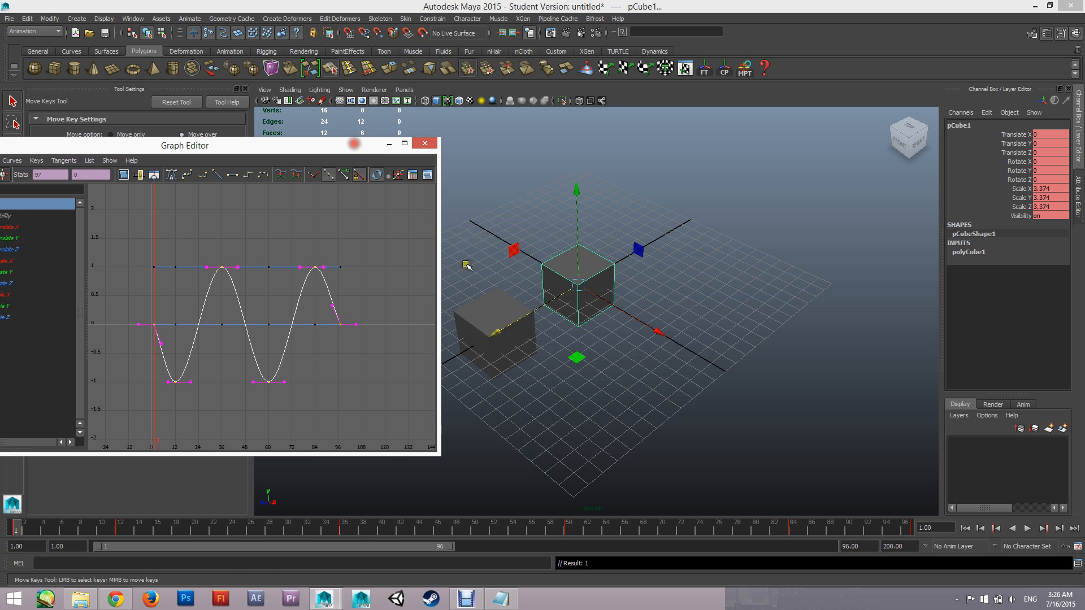
{"action": "left_click", "coordinate": [486, 312]}
{"action": "left_click_drag", "start_coordinate": [195, 158], "coordinate": [449, 123]}
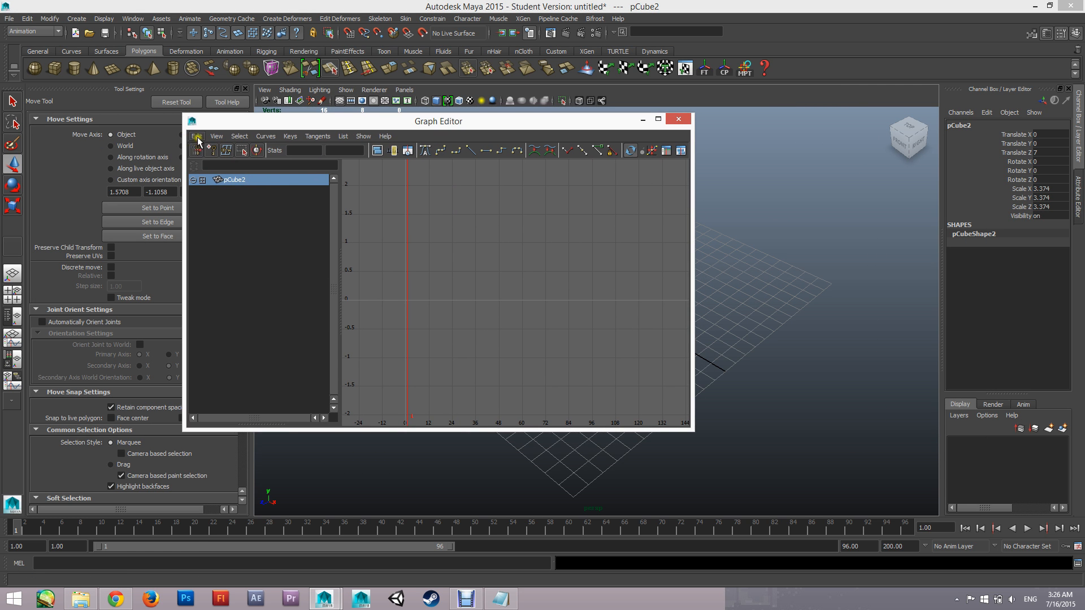
{"action": "left_click", "coordinate": [197, 137]}
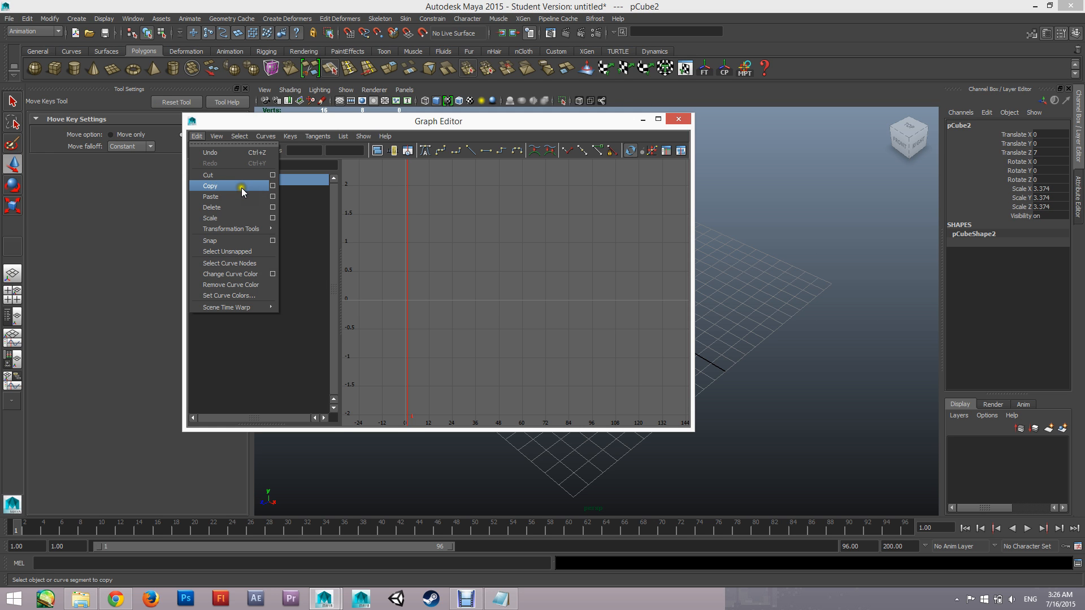
{"action": "left_click", "coordinate": [198, 136]}
{"action": "left_click", "coordinate": [199, 136]}
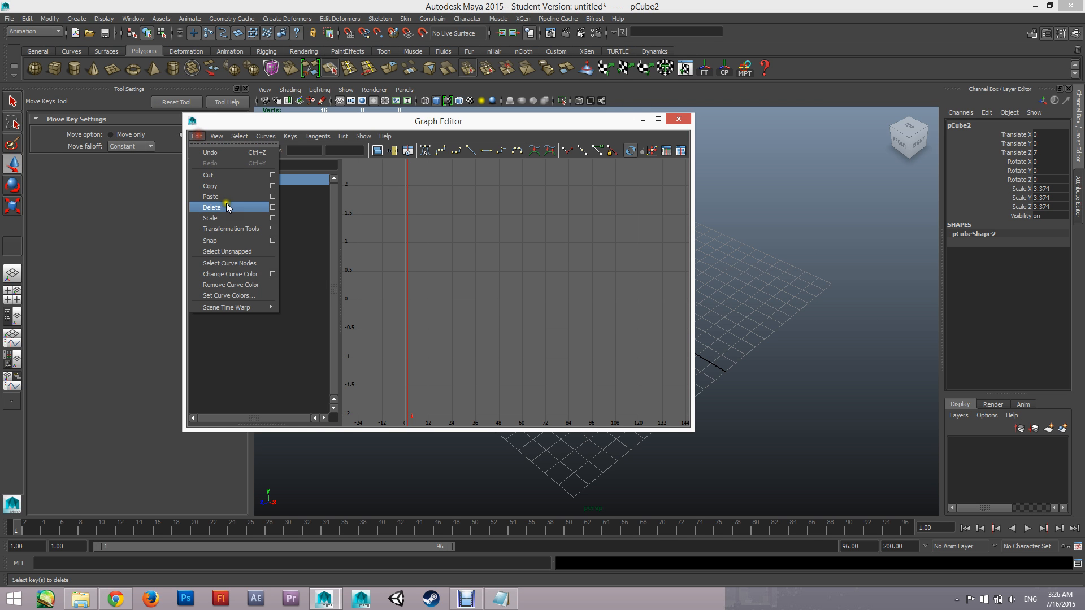
{"action": "left_click", "coordinate": [229, 195]}
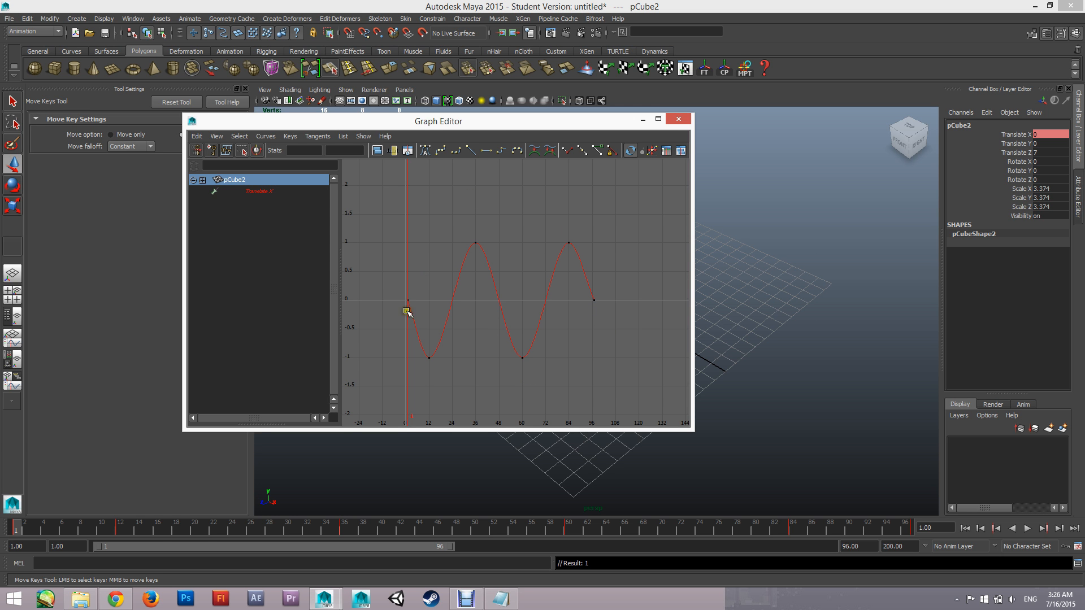
Play the animation to compare both cubes' motion, stop playback, and scrub the timeline back to frame 1
{"action": "left_click_drag", "start_coordinate": [478, 123], "coordinate": [229, 129]}
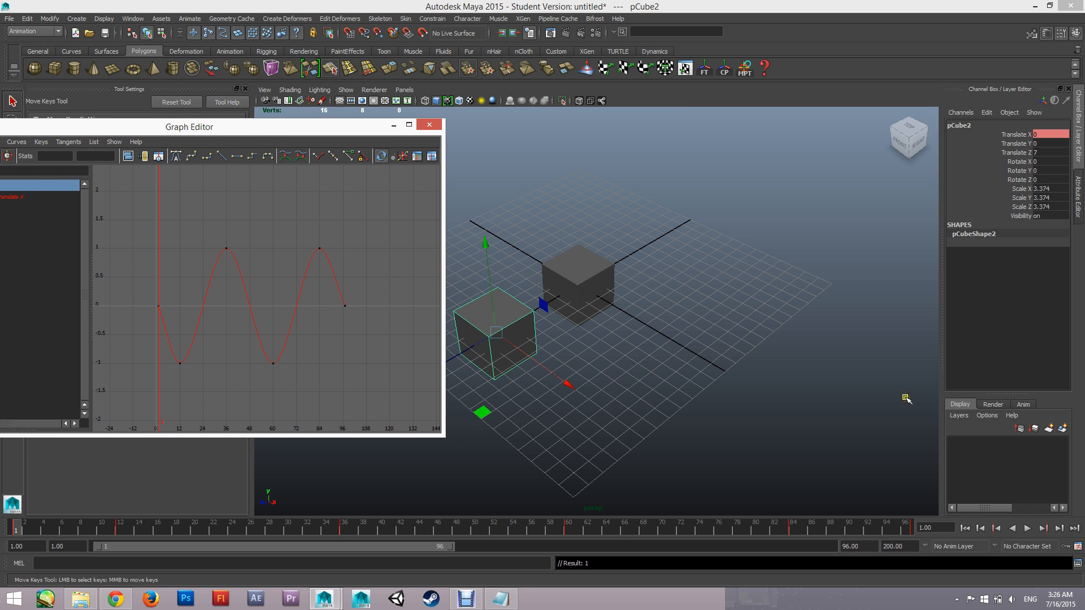
{"action": "left_click", "coordinate": [1028, 528]}
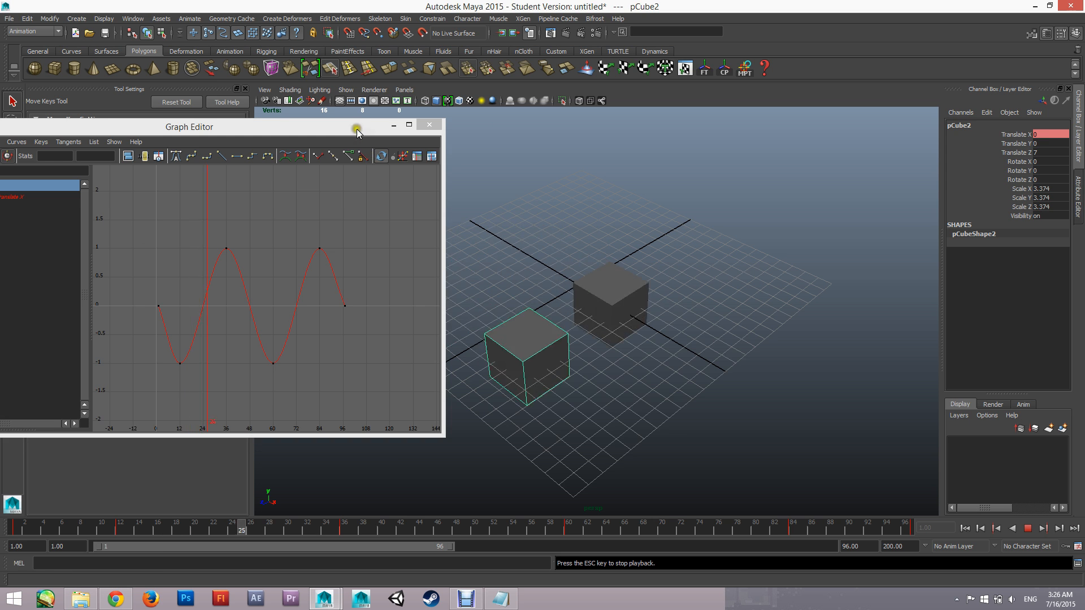
{"action": "left_click_drag", "start_coordinate": [357, 131], "coordinate": [240, 149]}
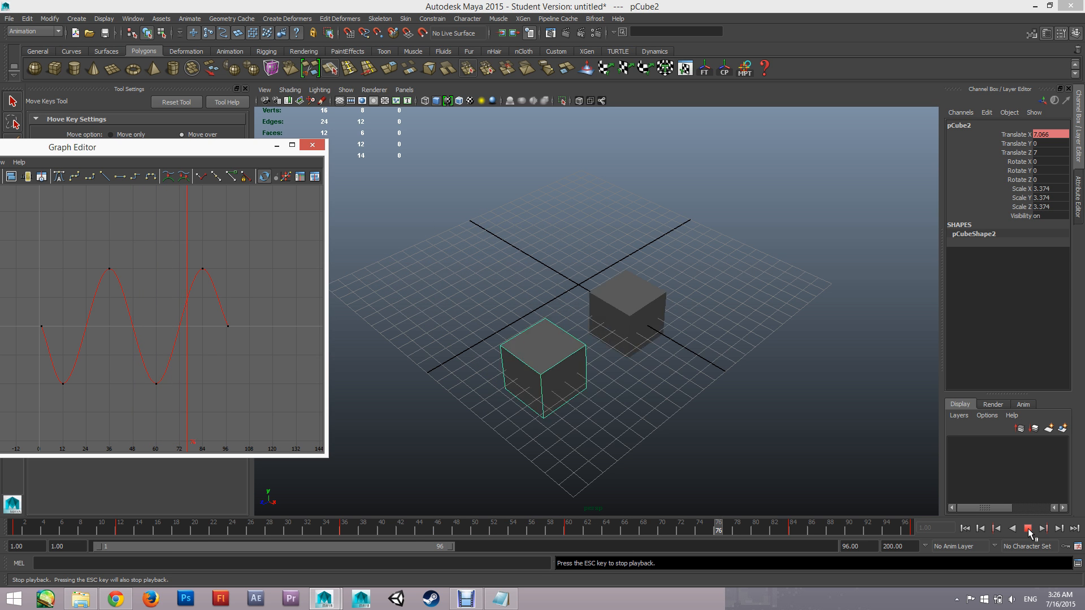
{"action": "left_click", "coordinate": [1027, 529]}
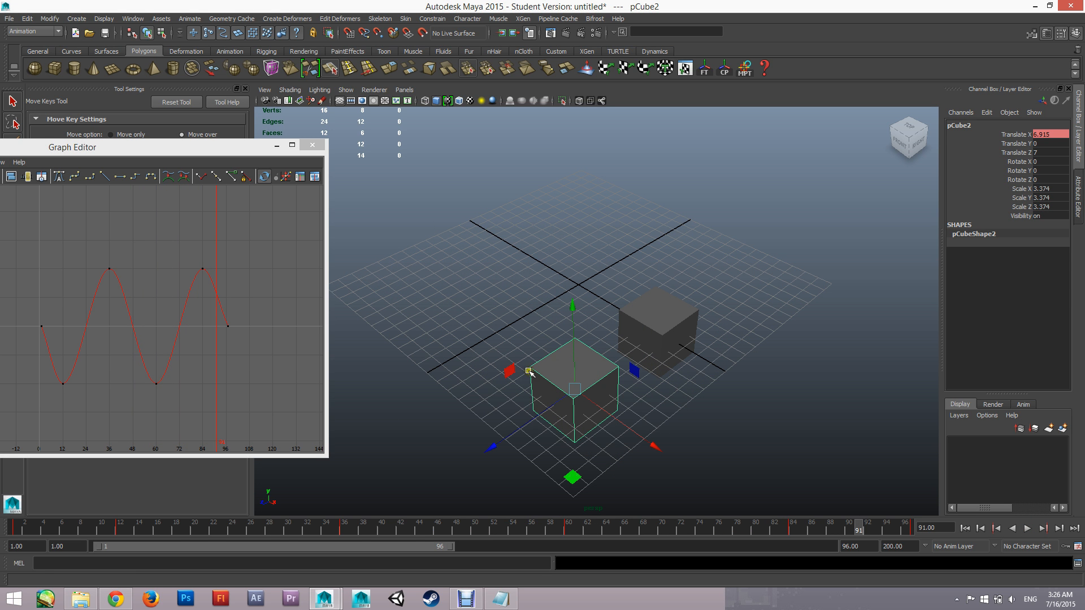
{"action": "left_click_drag", "start_coordinate": [676, 535], "coordinate": [196, 506]}
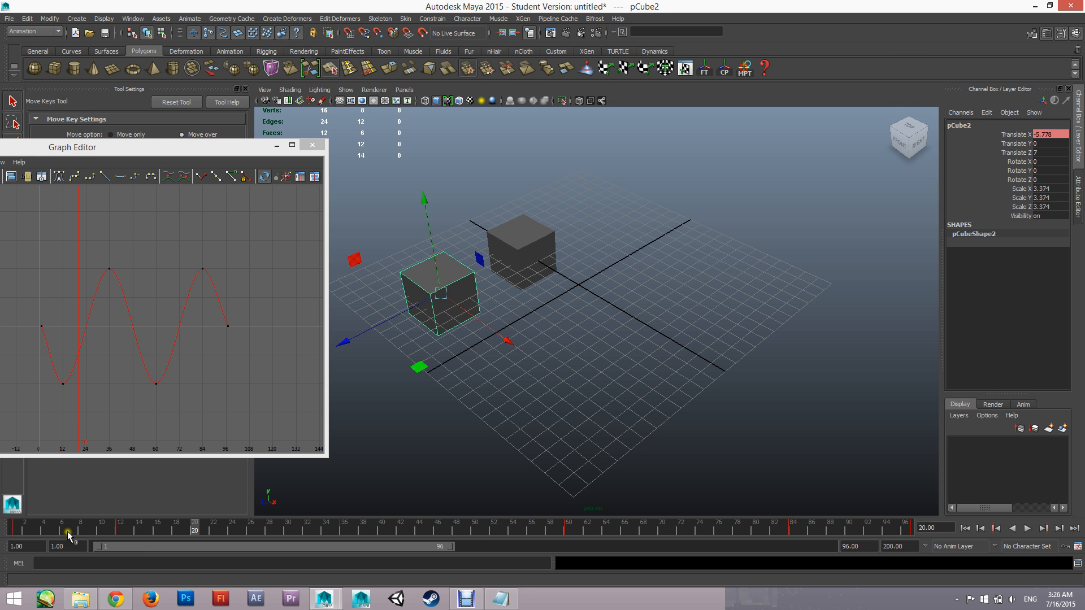
{"action": "left_click_drag", "start_coordinate": [67, 533], "coordinate": [2, 547]}
{"action": "left_click_drag", "start_coordinate": [146, 529], "coordinate": [2, 515]}
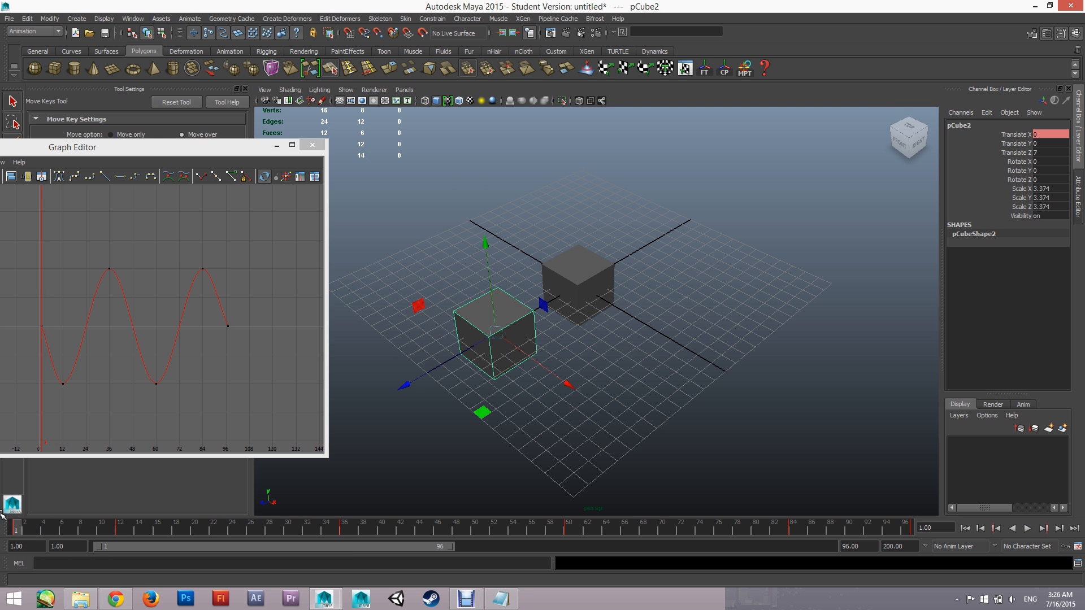
Select the duplicated cube's entire Translate X curve and turn on the Infinity display in the Graph Editor
{"action": "left_click_drag", "start_coordinate": [161, 156], "coordinate": [653, 143]}
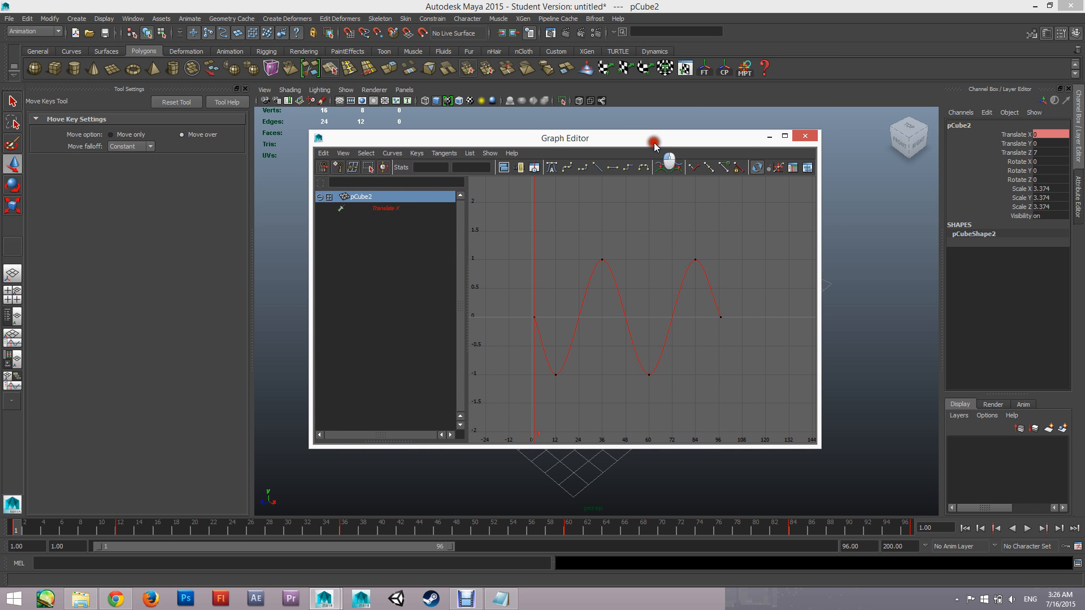
{"action": "left_click", "coordinate": [624, 293]}
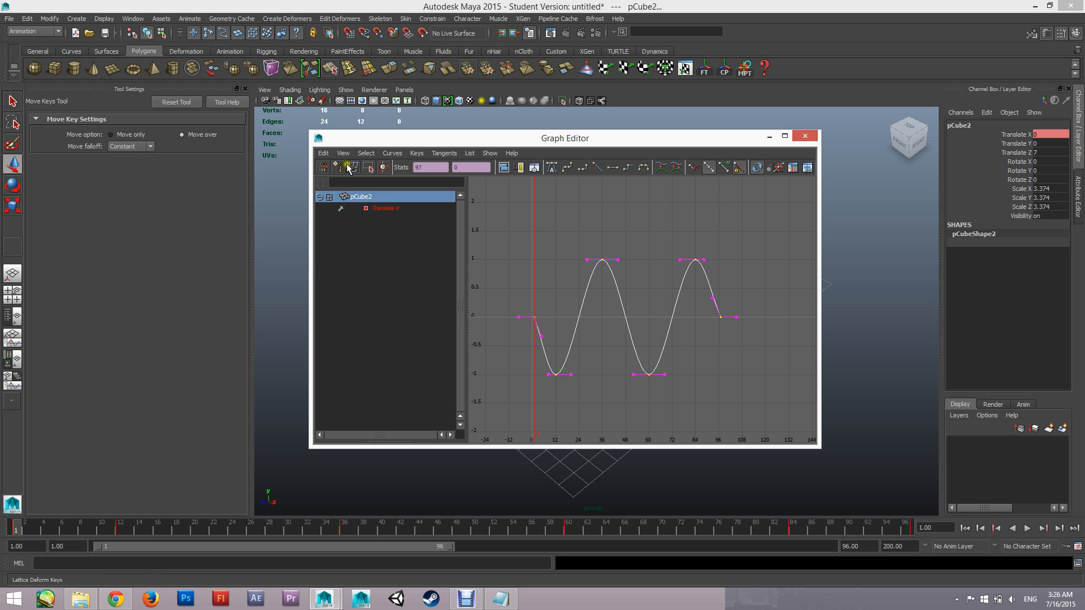
{"action": "left_click", "coordinate": [344, 154]}
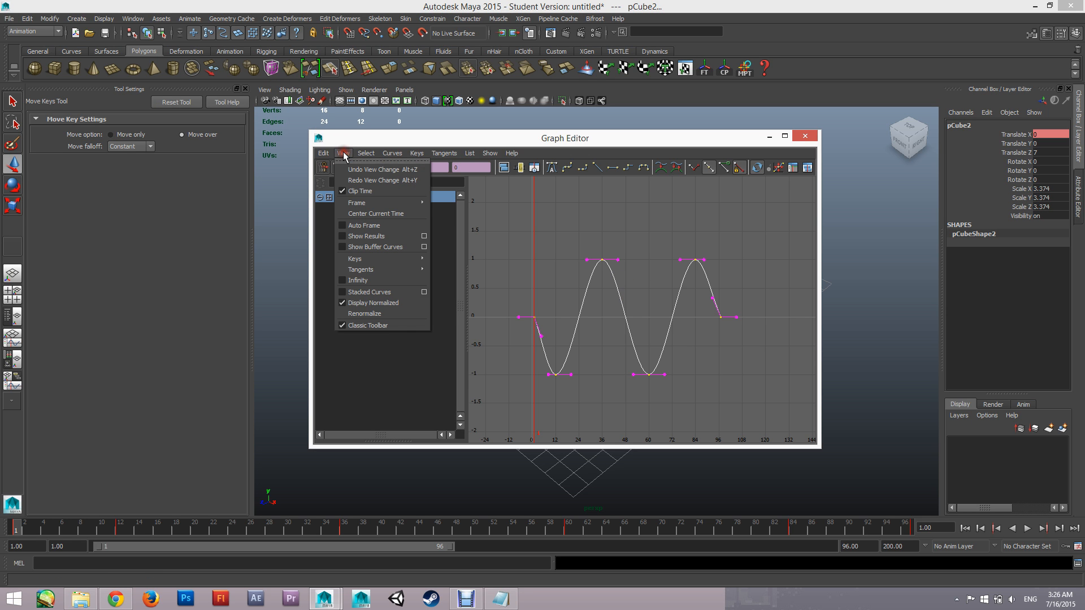
{"action": "left_click", "coordinate": [352, 280]}
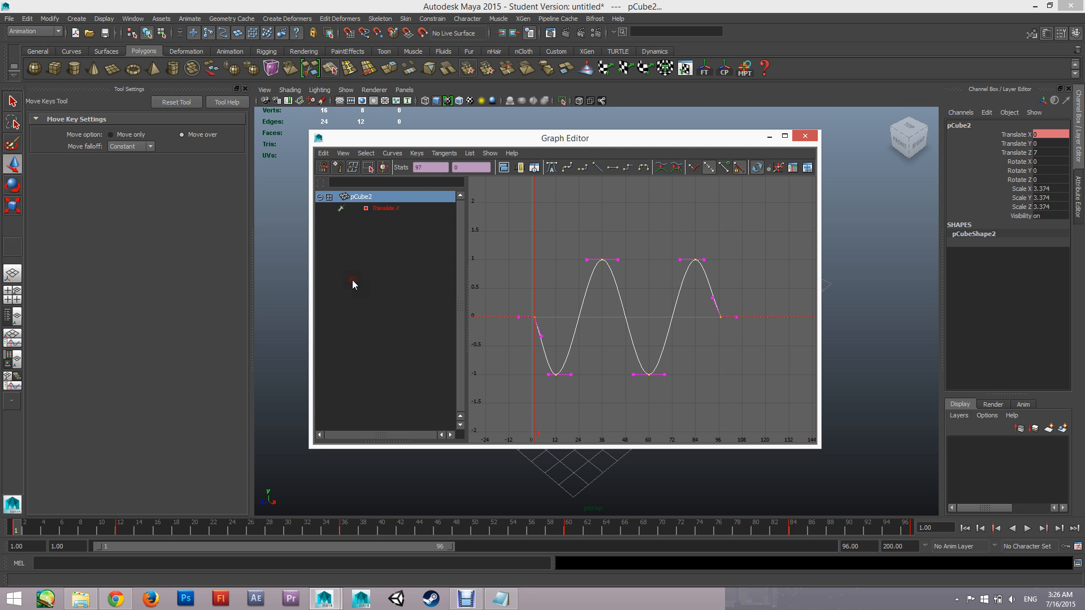
{"action": "left_click", "coordinate": [343, 155]}
{"action": "left_click", "coordinate": [346, 158]}
Examine how the duplicated cube's Translate X curve extends before its first key and beyond its last key
{"action": "right_click_drag", "start_coordinate": [612, 375], "coordinate": [559, 343], "text": "alt"}
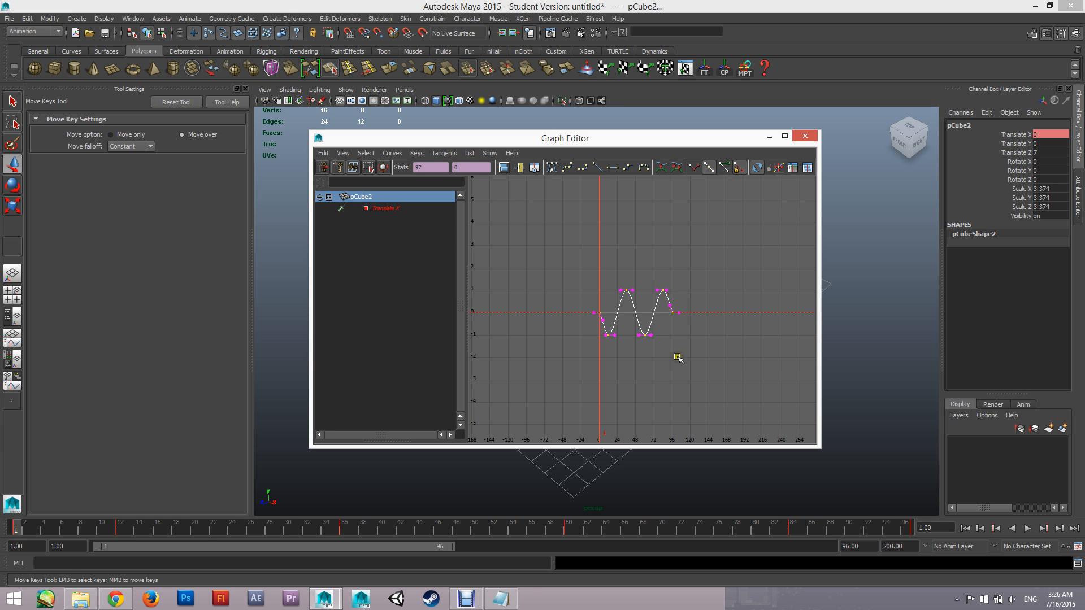
{"action": "scroll", "coordinate": [677, 357], "scroll_direction": "down", "scroll_amount": 20}
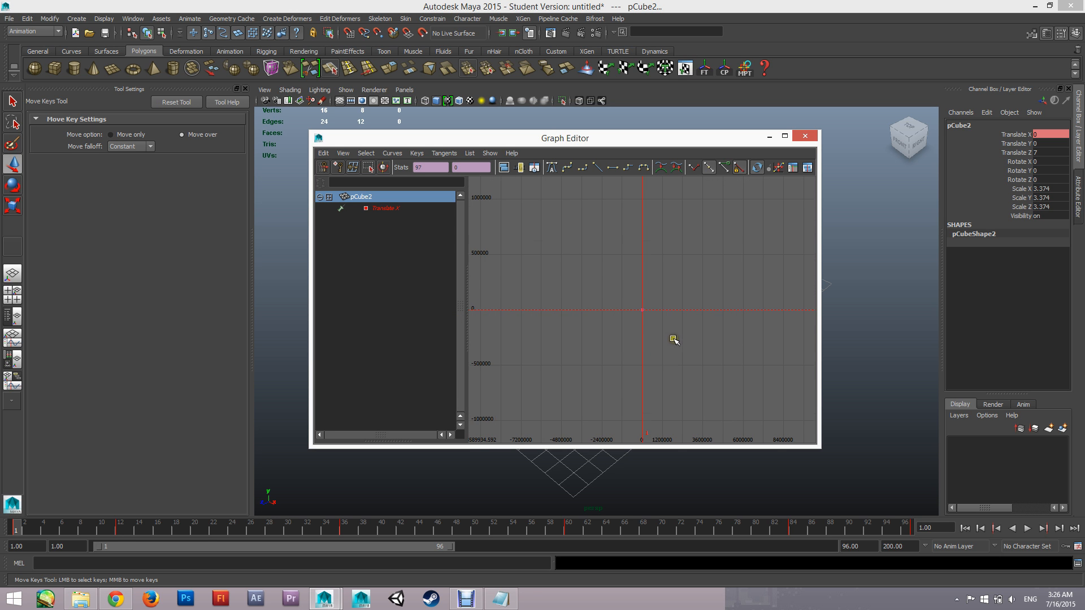
{"action": "scroll", "coordinate": [672, 336], "scroll_direction": "up", "scroll_amount": 20}
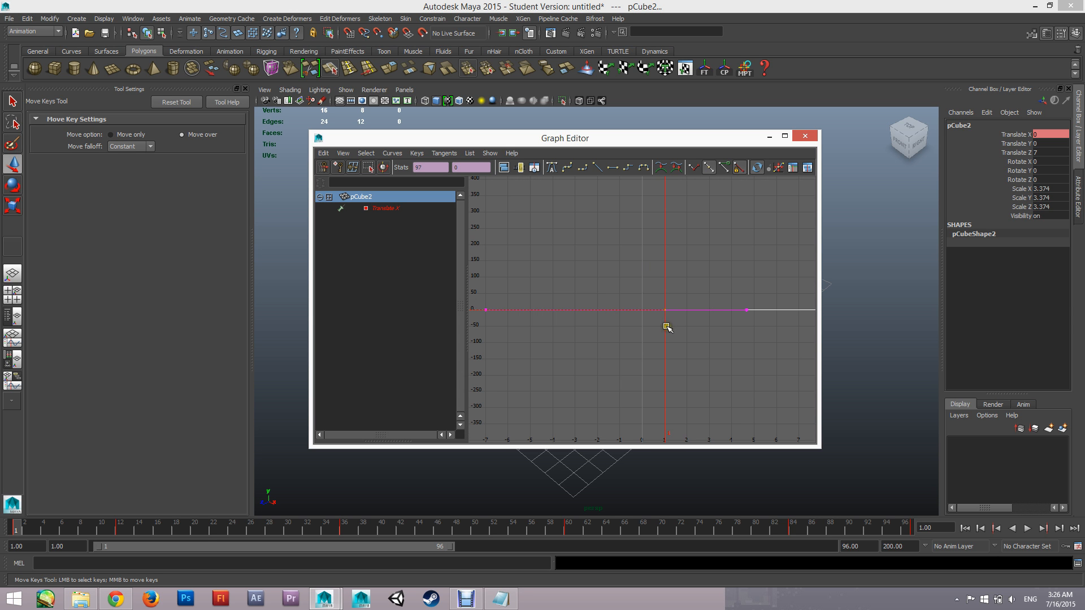
{"action": "scroll", "coordinate": [667, 328], "scroll_direction": "up", "scroll_amount": 10}
{"action": "scroll", "coordinate": [660, 331], "scroll_direction": "down", "scroll_amount": 6}
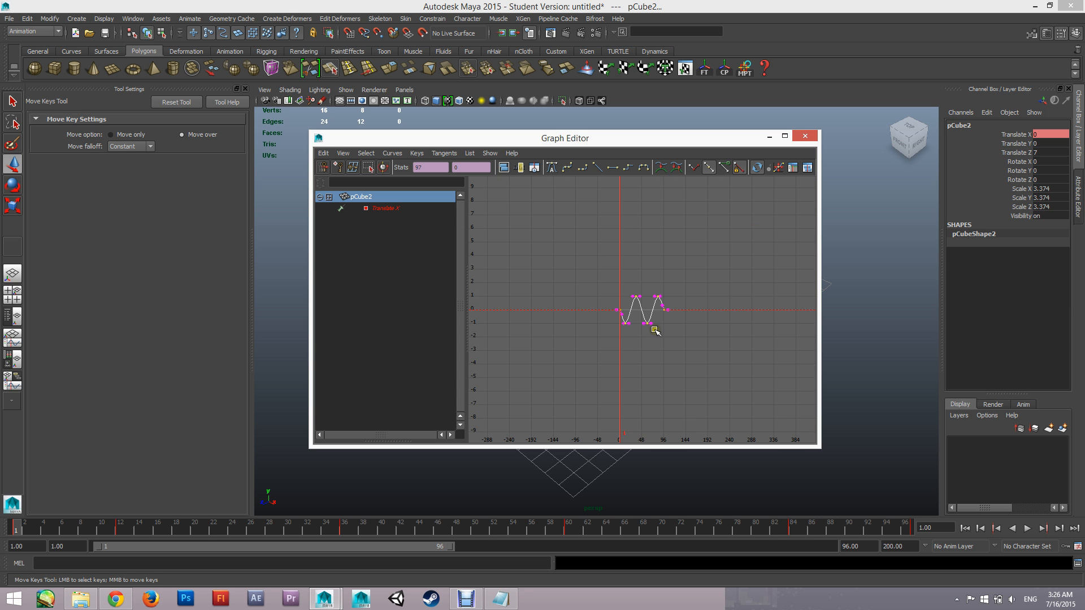
{"action": "scroll", "coordinate": [656, 330], "scroll_direction": "up", "scroll_amount": 3}
{"action": "scroll", "coordinate": [656, 330], "scroll_direction": "up", "scroll_amount": 2}
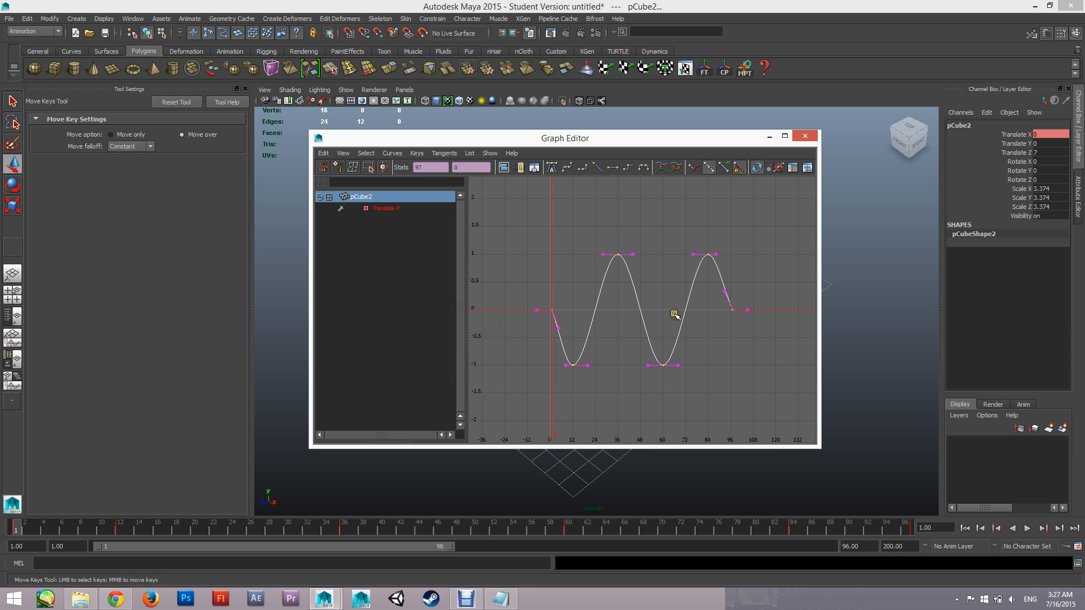
{"action": "middle_click_drag", "start_coordinate": [761, 340], "coordinate": [634, 304], "text": "alt"}
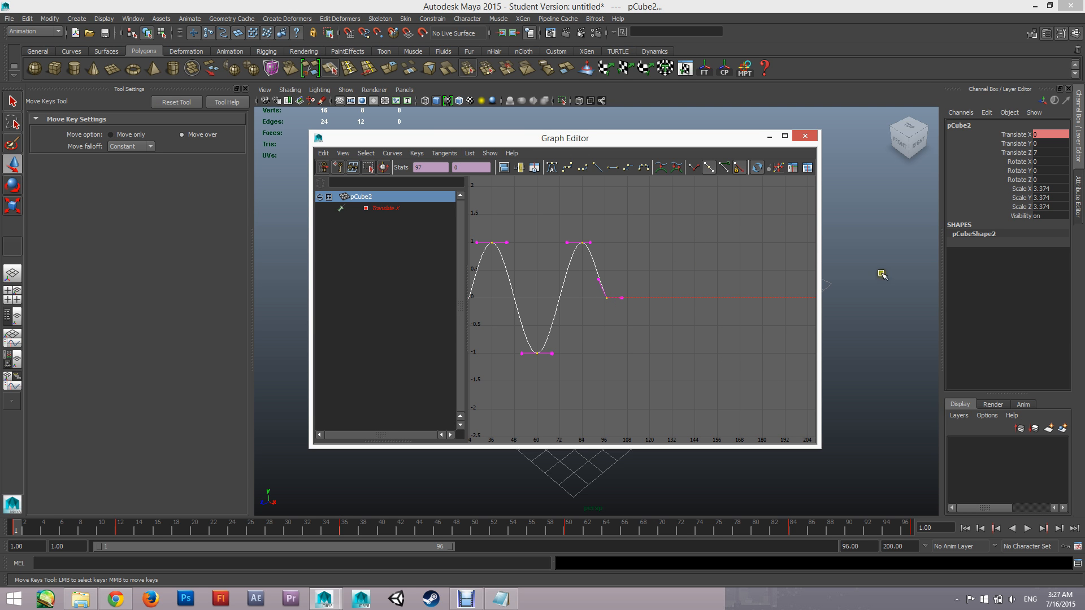
{"action": "middle_click_drag", "start_coordinate": [588, 334], "coordinate": [685, 341], "text": "alt"}
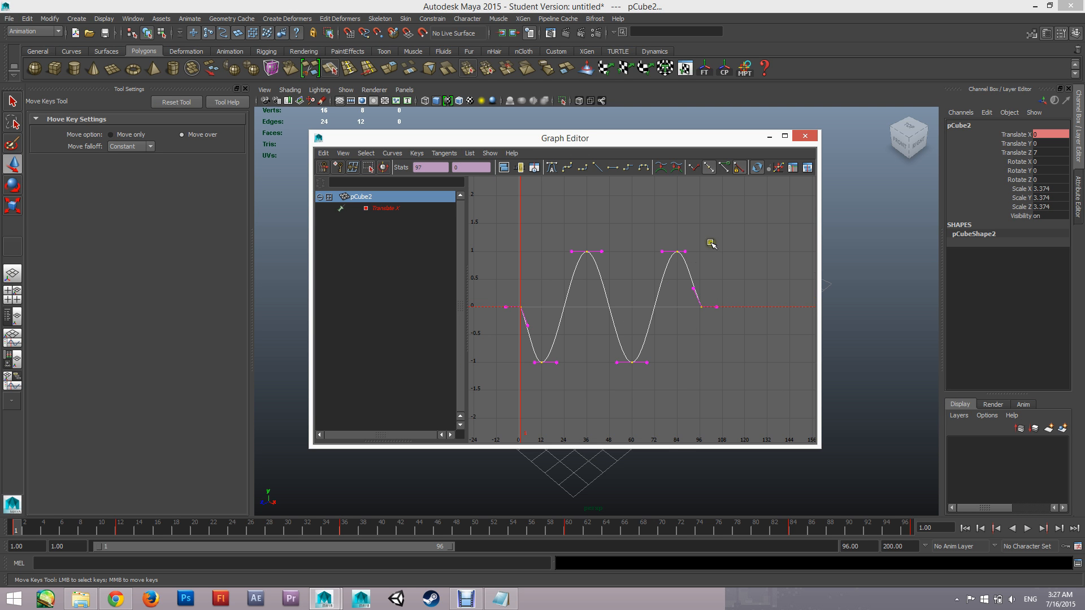
{"action": "scroll", "coordinate": [690, 334], "scroll_direction": "down", "scroll_amount": 5}
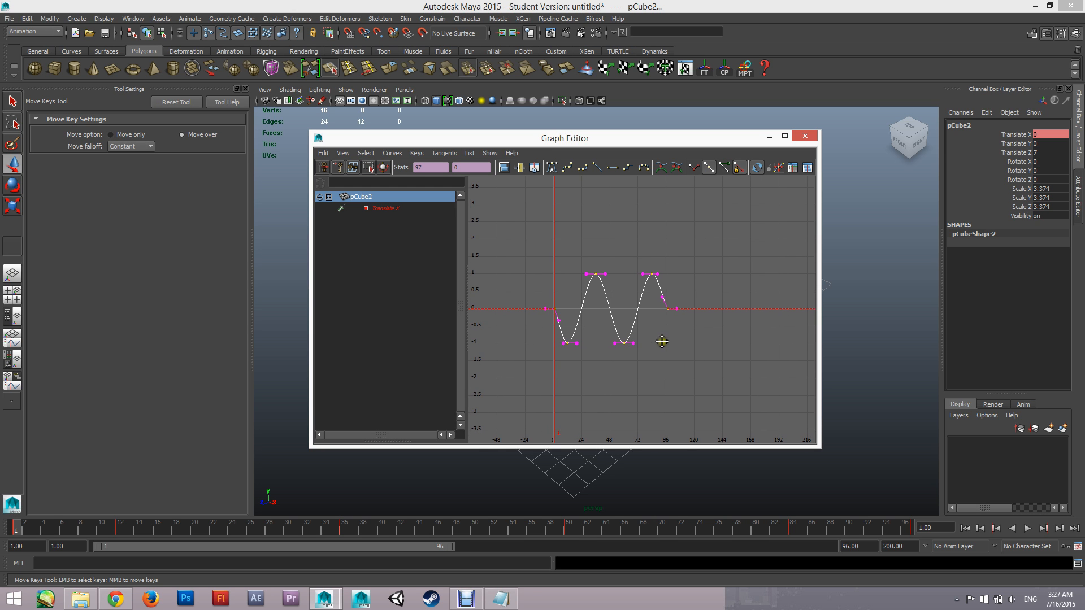
Set the selected Translate X curve's post infinity to Cycle
{"action": "left_click", "coordinate": [398, 154]}
{"action": "mouse_move", "coordinate": [413, 179]}
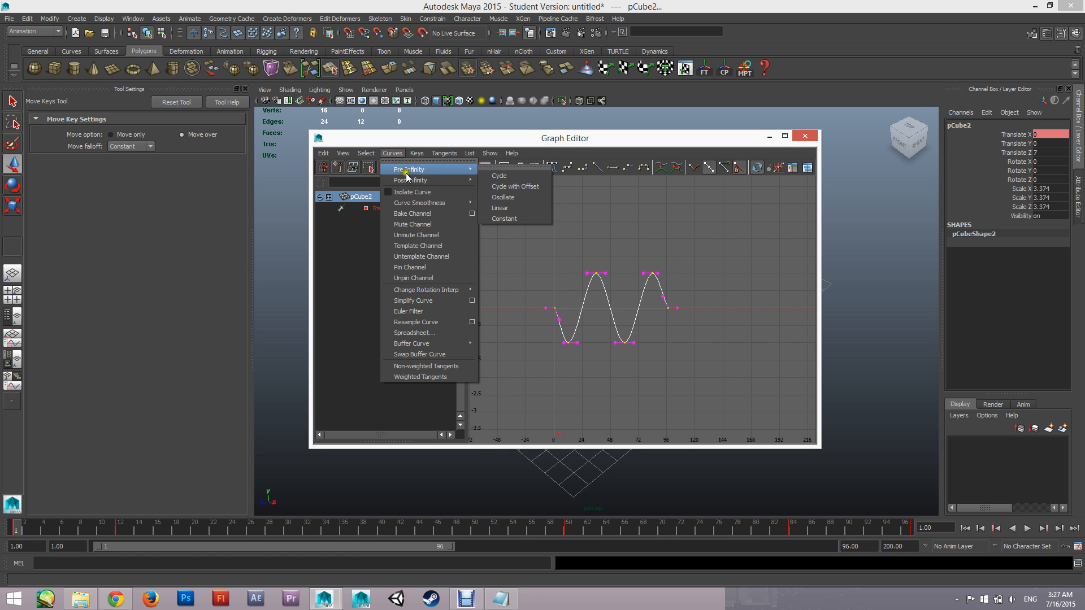
{"action": "left_click", "coordinate": [511, 187]}
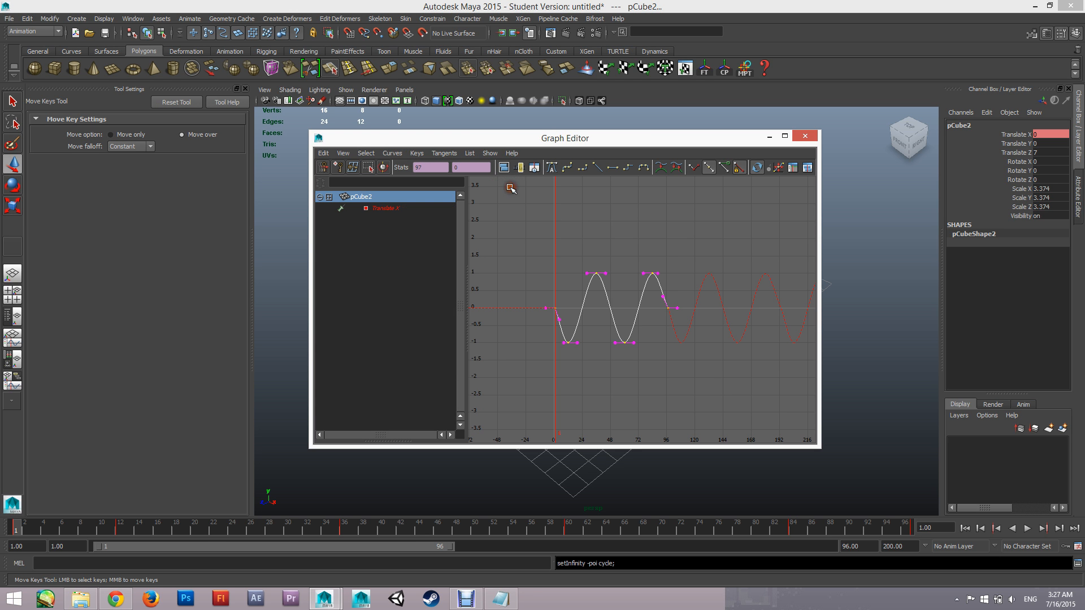
Inspect the cycled curve's repetitions beyond the last key, both close up and over a long frame range
{"action": "scroll", "coordinate": [640, 383], "scroll_direction": "down", "scroll_amount": 6}
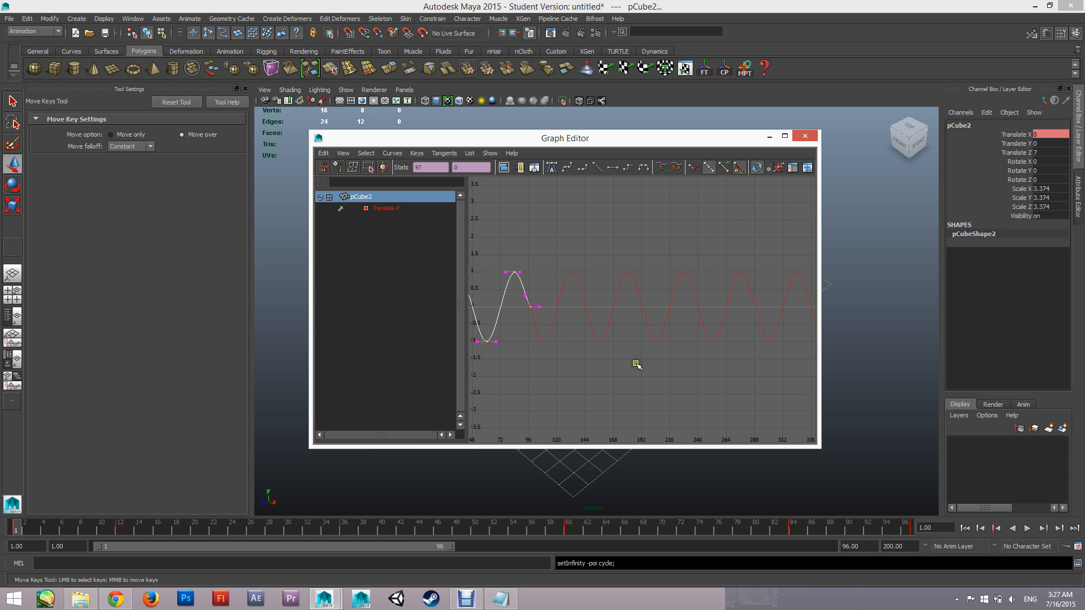
{"action": "middle_click_drag", "start_coordinate": [684, 334], "coordinate": [528, 319], "text": "alt"}
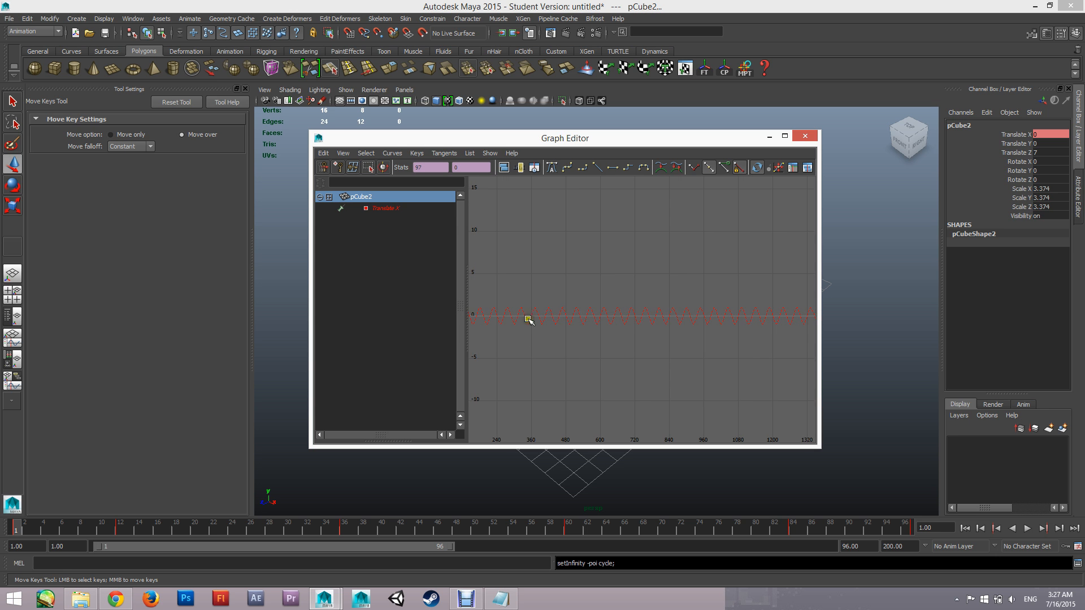
{"action": "middle_click_drag", "start_coordinate": [662, 361], "coordinate": [699, 346], "text": "alt"}
{"action": "scroll", "coordinate": [669, 326], "scroll_direction": "up", "scroll_amount": 6}
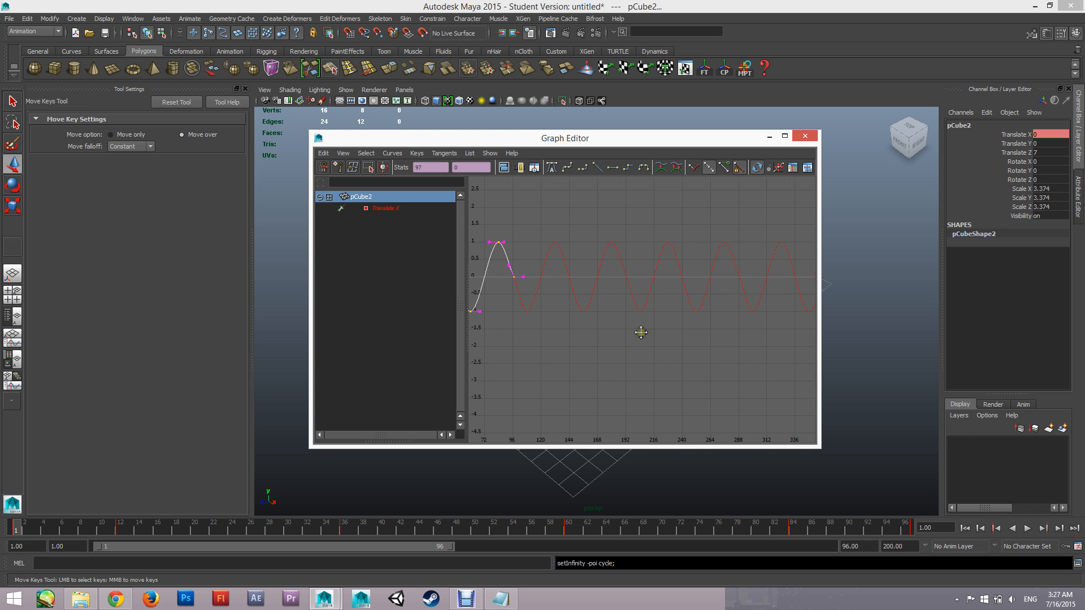
{"action": "scroll", "coordinate": [721, 368], "scroll_direction": "down", "scroll_amount": 2}
{"action": "scroll", "coordinate": [640, 382], "scroll_direction": "down", "scroll_amount": 2}
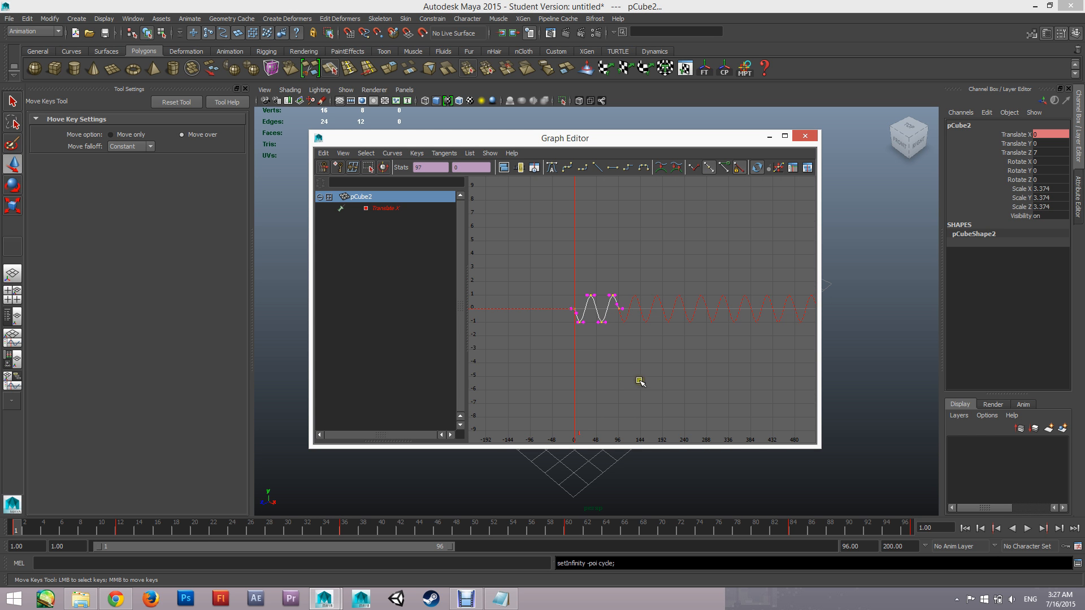
{"action": "scroll", "coordinate": [668, 352], "scroll_direction": "up", "scroll_amount": 4}
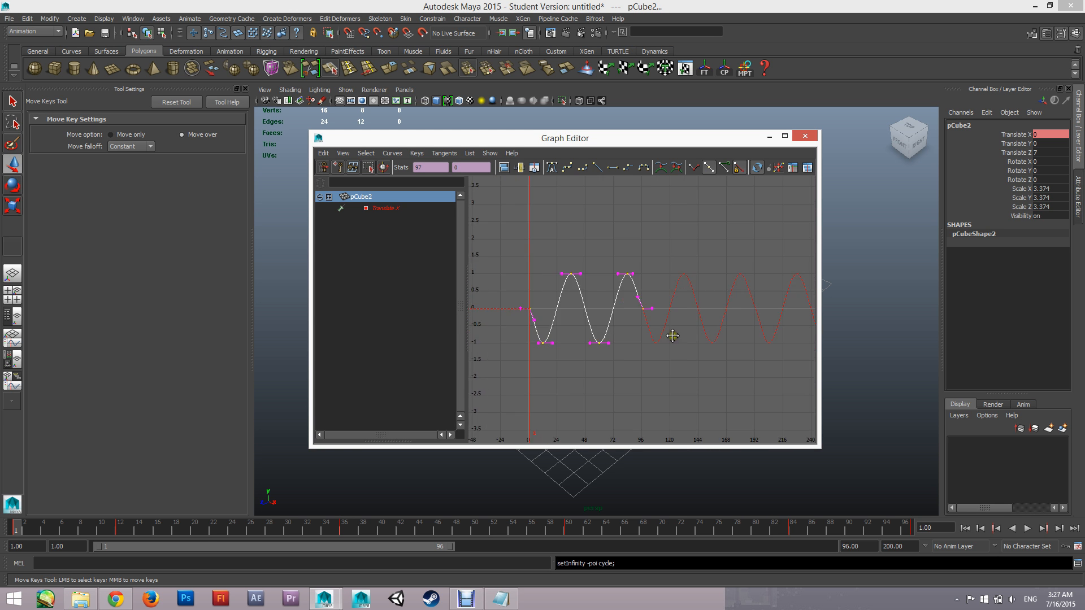
Reselect the duplicated cube's whole Translate X curve, shift it 4 frames earlier, and undo the last key edit
{"action": "left_click", "coordinate": [644, 225]}
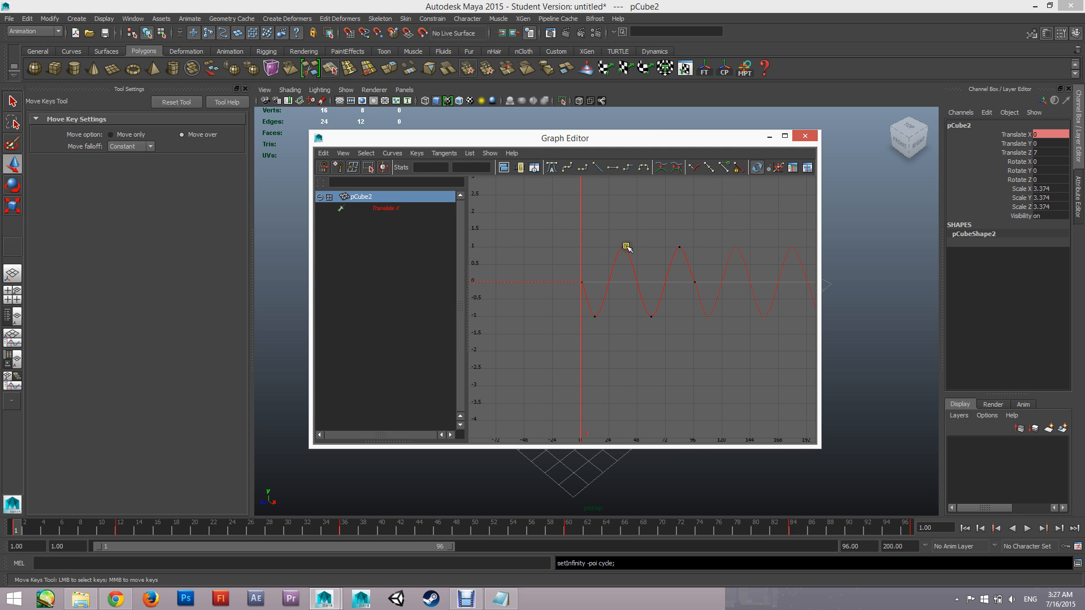
{"action": "left_click", "coordinate": [626, 246]}
{"action": "left_click", "coordinate": [664, 281]}
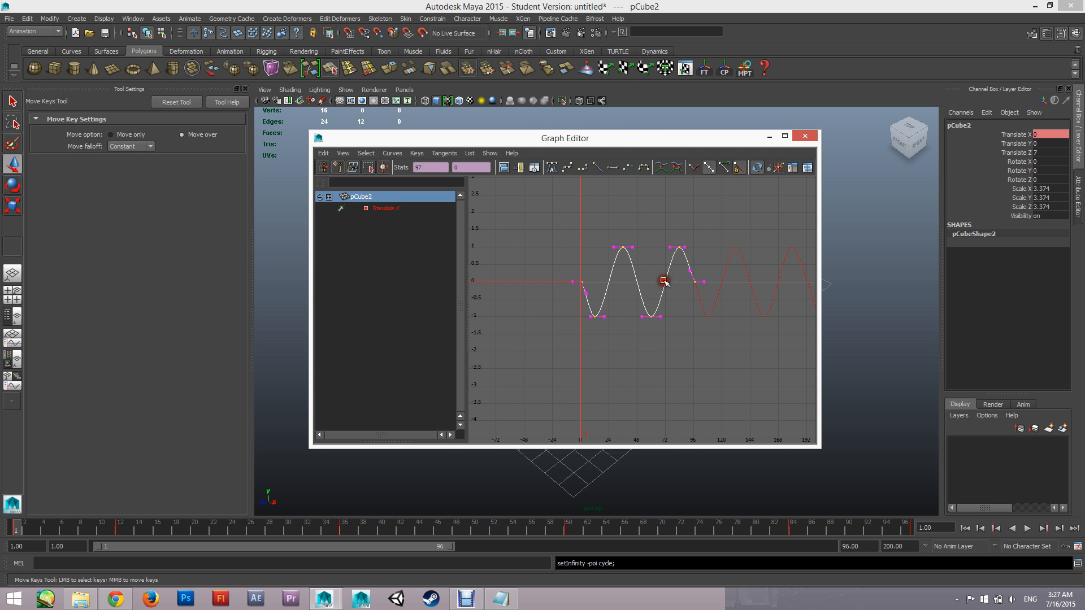
{"action": "left_click_drag", "start_coordinate": [605, 145], "coordinate": [225, 161]}
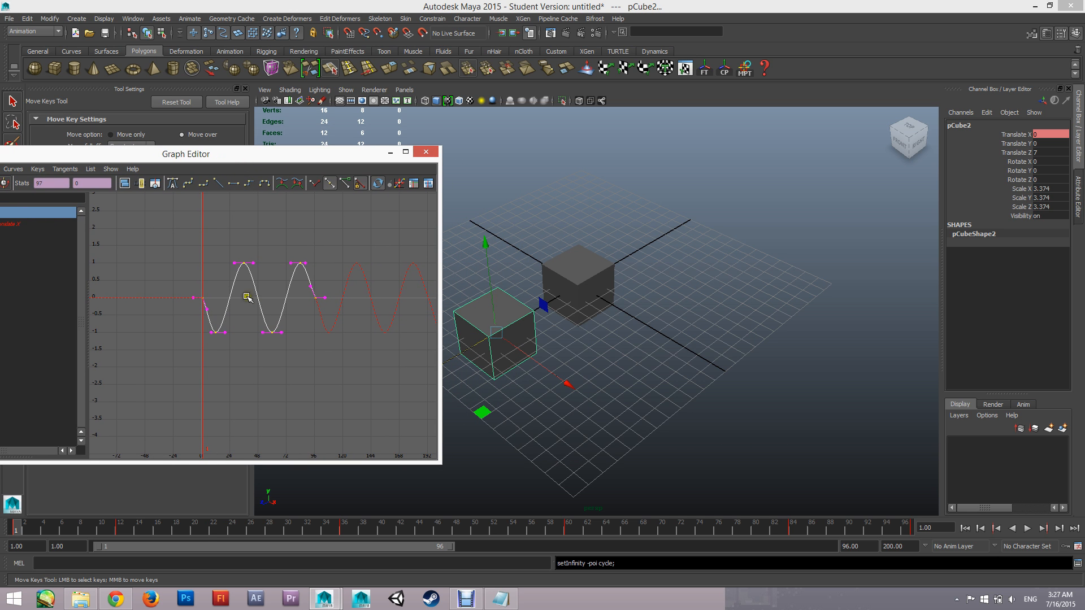
{"action": "left_click", "coordinate": [243, 263]}
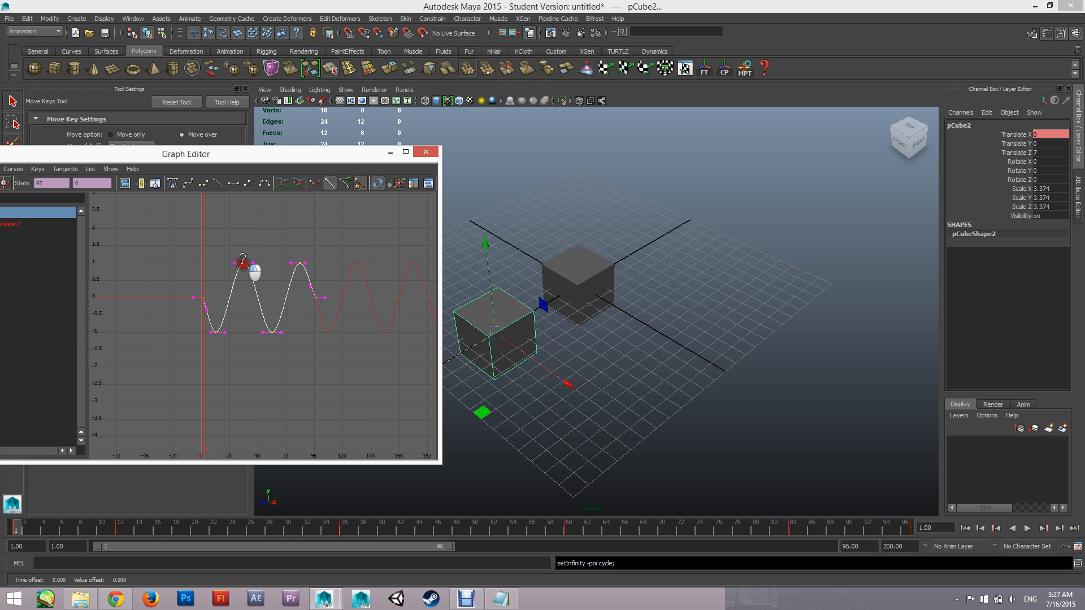
{"action": "middle_click_drag", "start_coordinate": [243, 263], "coordinate": [235, 300], "text": "shift"}
{"action": "key", "text": "ctrl+z"}
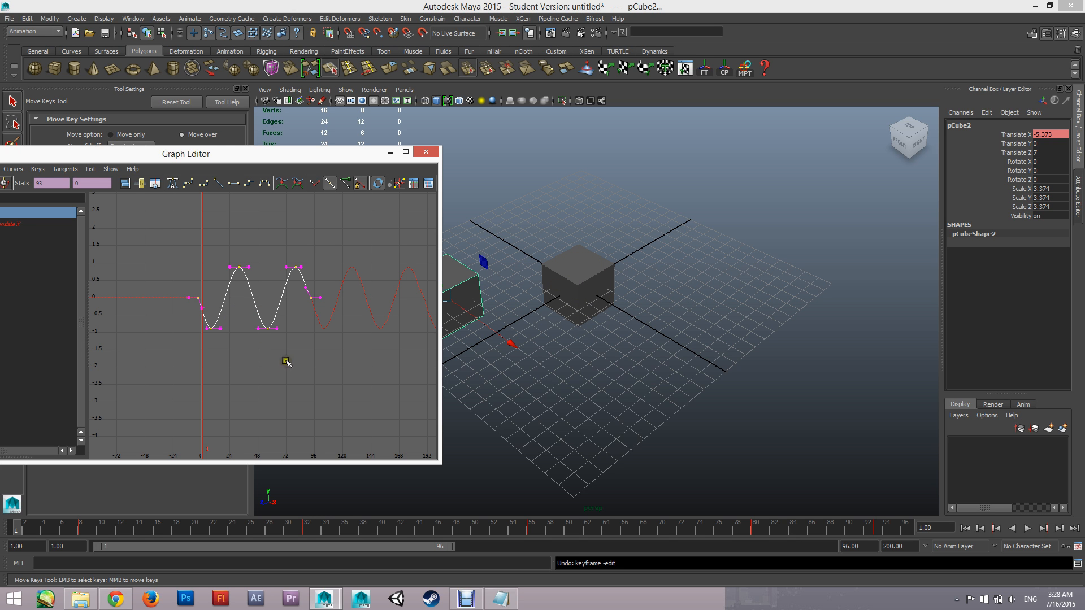
Play the animation to compare the motion of both cubes, and stop the playback
{"action": "left_click", "coordinate": [390, 152]}
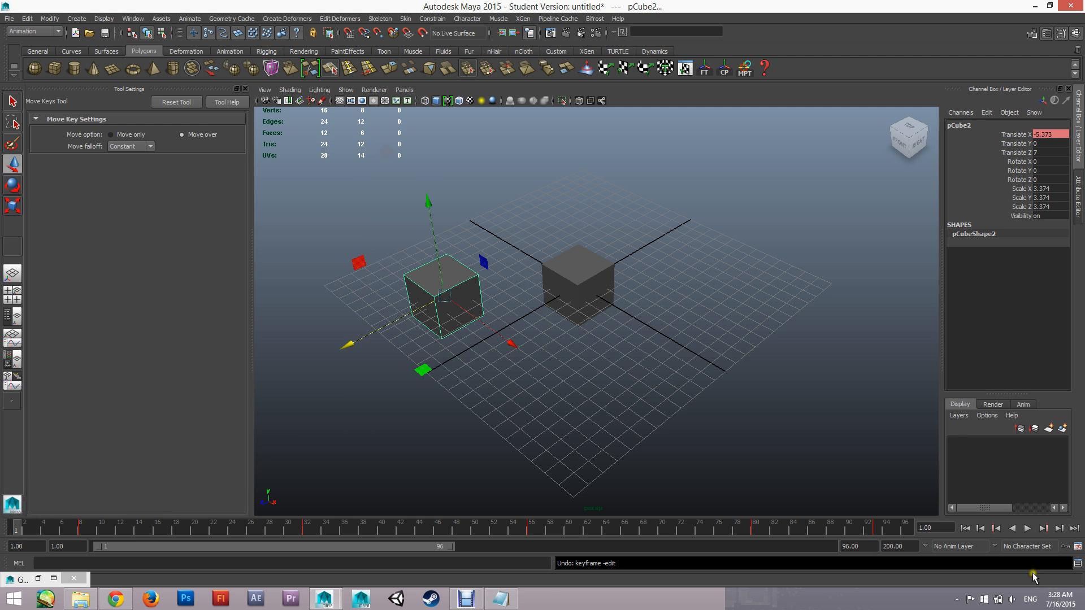
{"action": "left_click", "coordinate": [1025, 529]}
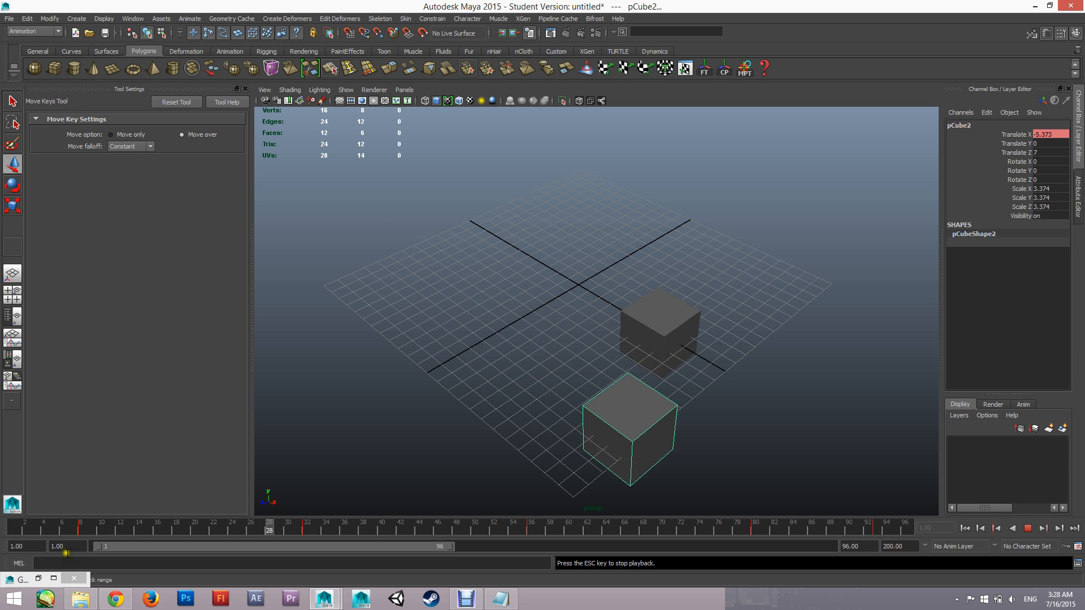
{"action": "left_click", "coordinate": [39, 578]}
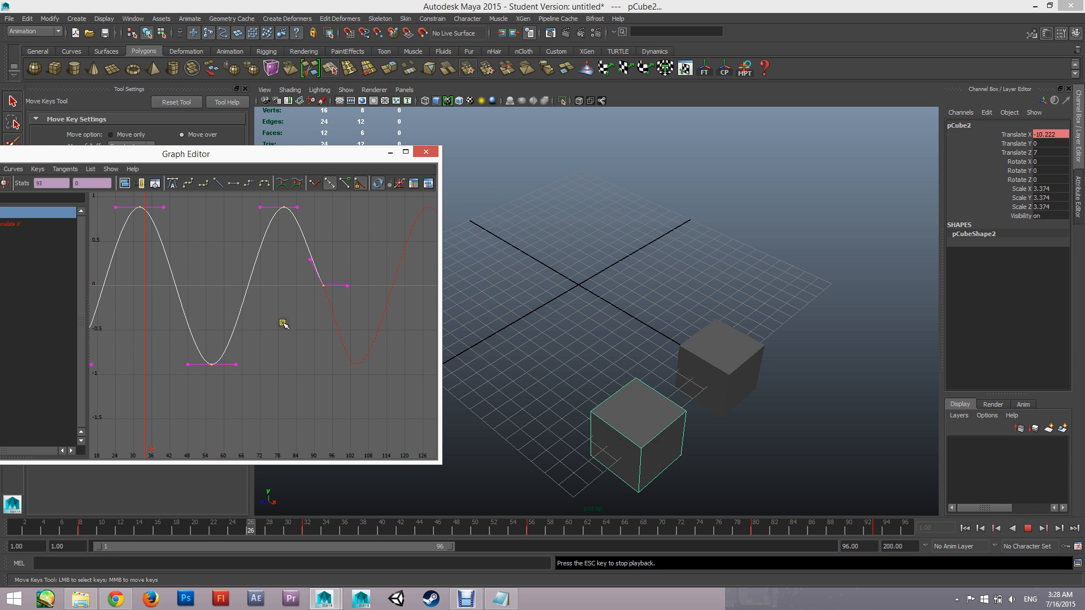
{"action": "key", "text": "super"}
{"action": "key", "text": "super"}
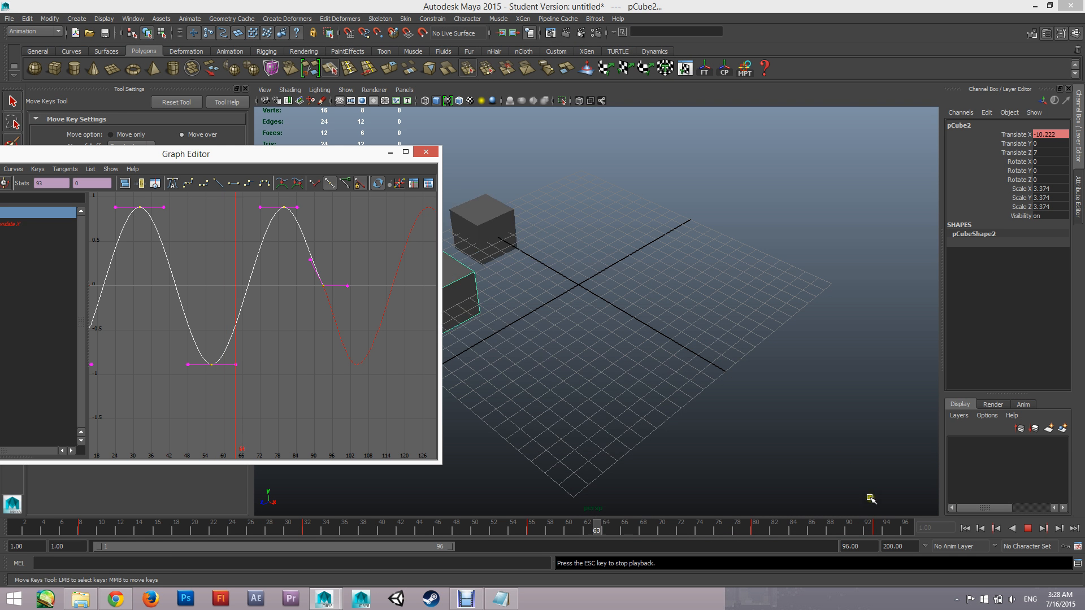
{"action": "left_click", "coordinate": [1028, 529]}
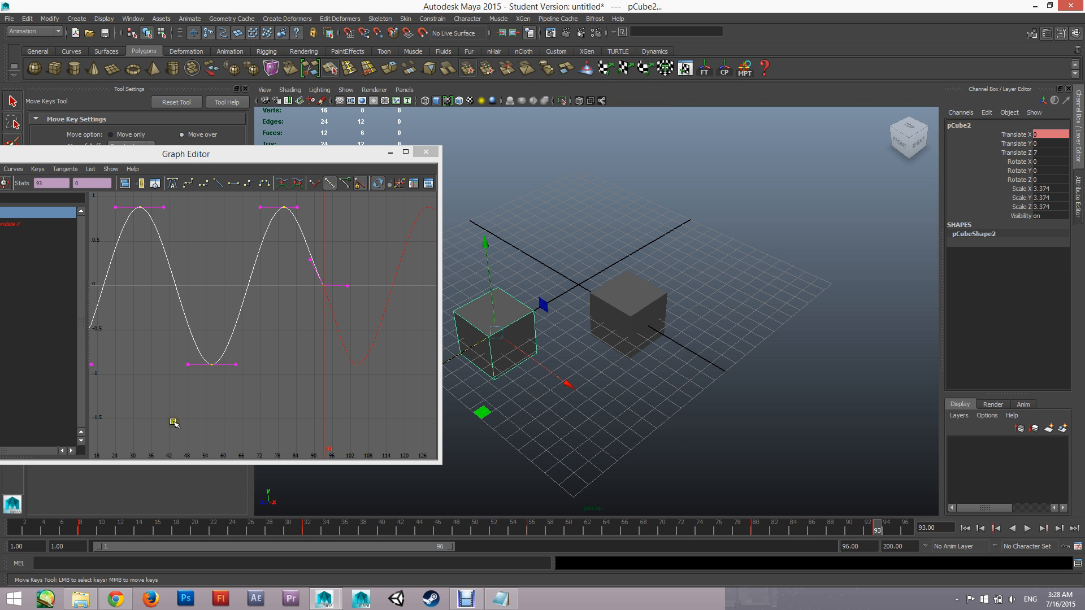
Go to frame 96 and examine where the duplicated cube's Translate X curve passes its last key
{"action": "left_click_drag", "start_coordinate": [134, 528], "coordinate": [1000, 527]}
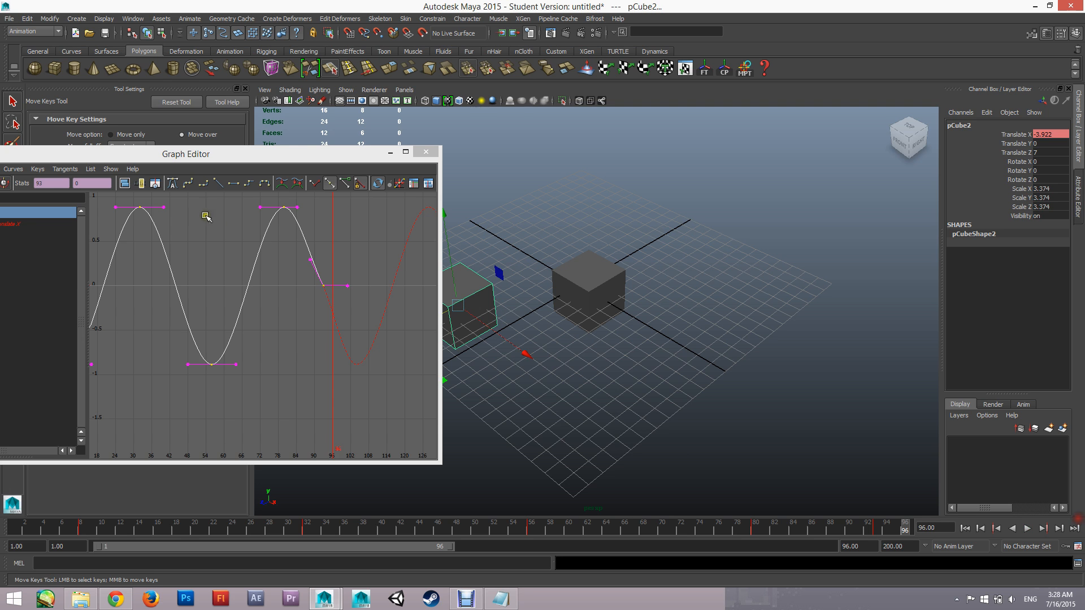
{"action": "scroll", "coordinate": [330, 292], "scroll_direction": "up", "scroll_amount": 5}
{"action": "middle_click_drag", "start_coordinate": [367, 275], "coordinate": [278, 305], "text": "alt"}
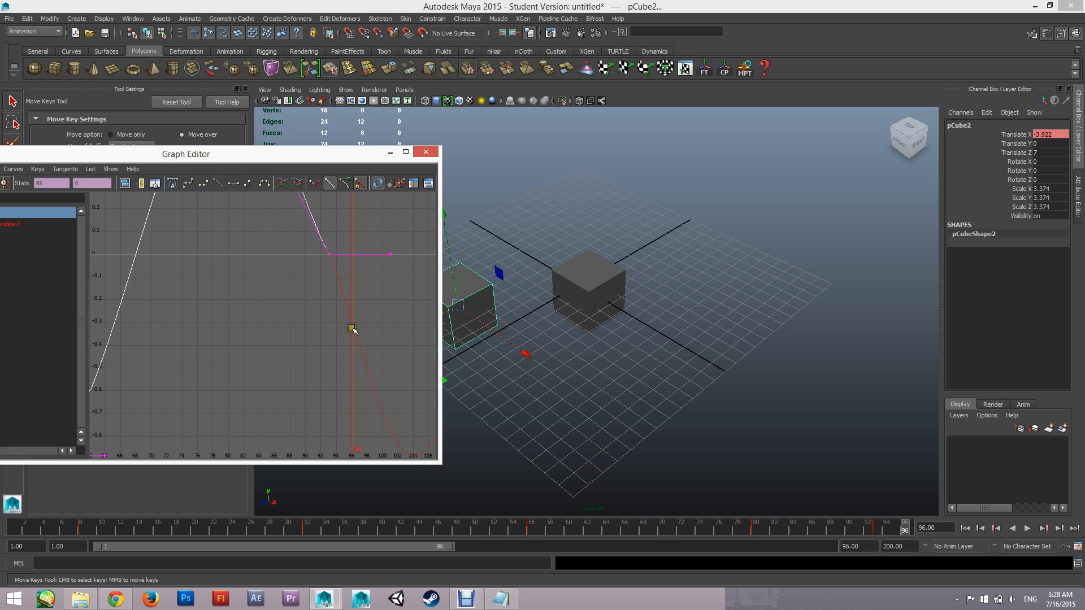
{"action": "scroll", "coordinate": [262, 344], "scroll_direction": "down", "scroll_amount": 5}
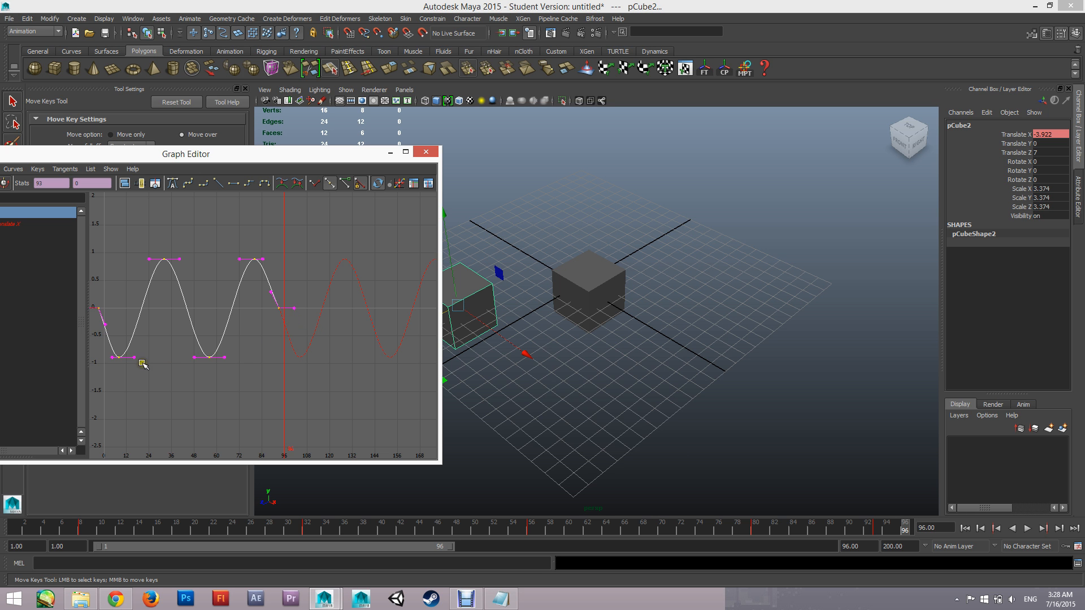
Return to frame 1 and examine the start of the Translate X curve, close up and together with its repetitions
{"action": "middle_click_drag", "start_coordinate": [142, 363], "coordinate": [106, 375], "text": "alt"}
{"action": "scroll", "coordinate": [333, 353], "scroll_direction": "up", "scroll_amount": 5}
{"action": "left_click", "coordinate": [15, 528]}
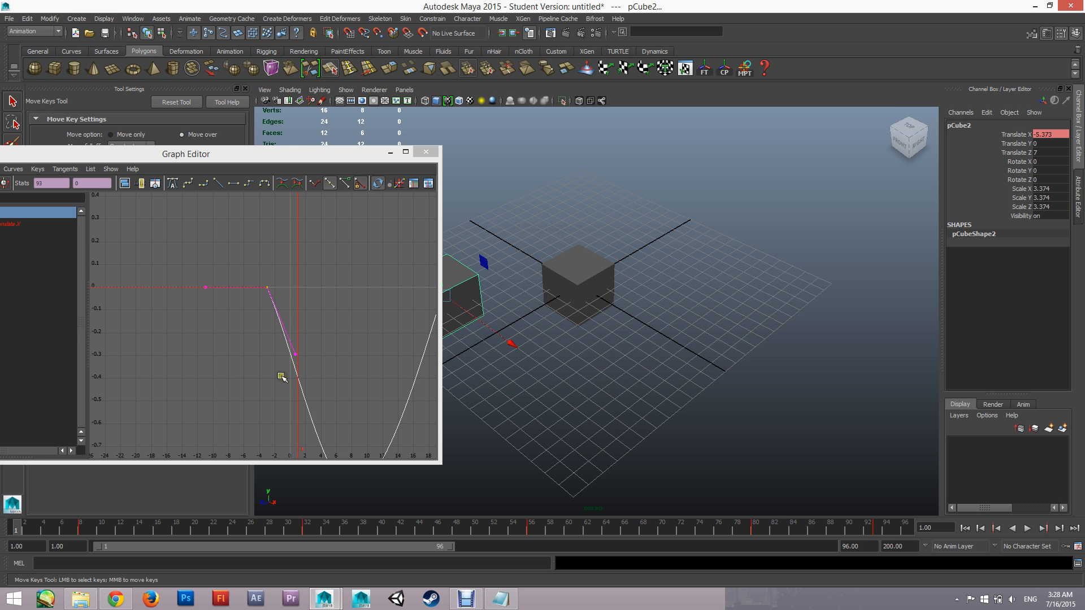
{"action": "scroll", "coordinate": [376, 347], "scroll_direction": "down", "scroll_amount": 5}
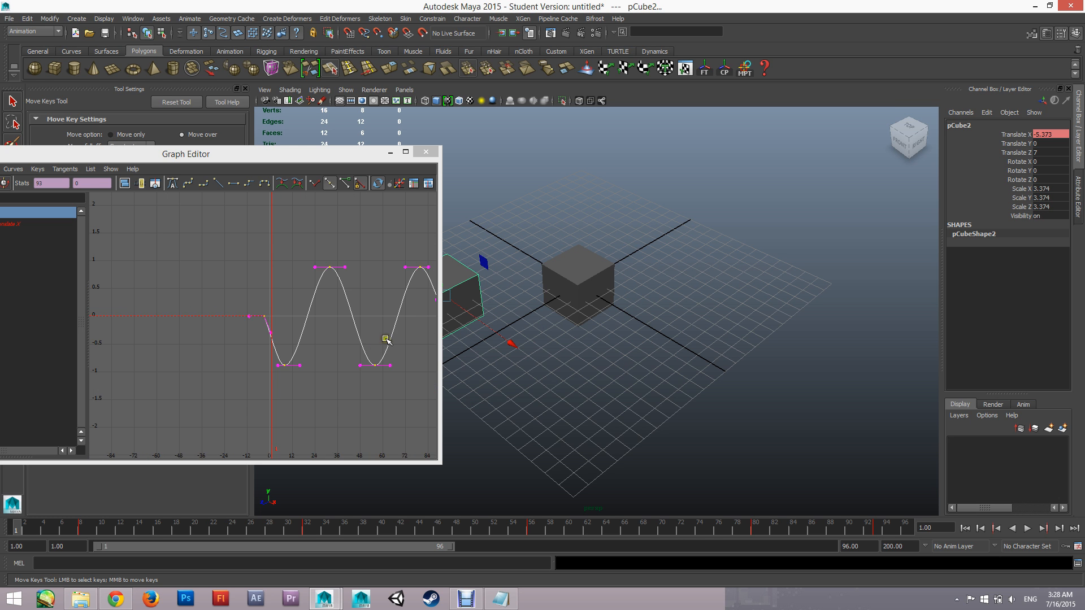
{"action": "middle_click_drag", "start_coordinate": [413, 318], "coordinate": [241, 334], "text": "alt"}
{"action": "scroll", "coordinate": [206, 305], "scroll_direction": "down", "scroll_amount": 2}
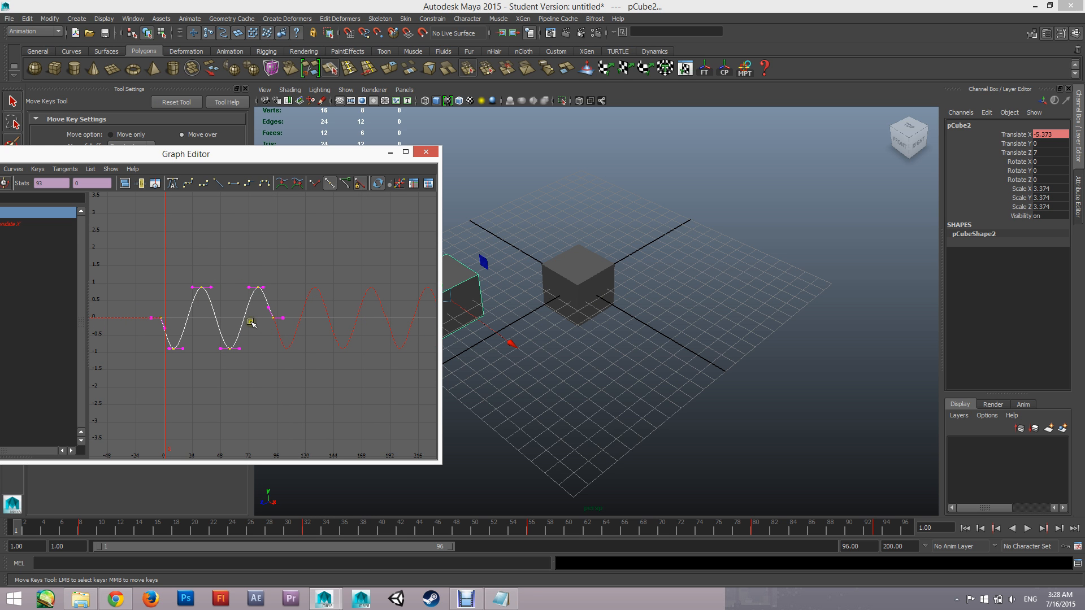
{"action": "middle_click_drag", "start_coordinate": [248, 362], "coordinate": [281, 356], "text": "alt"}
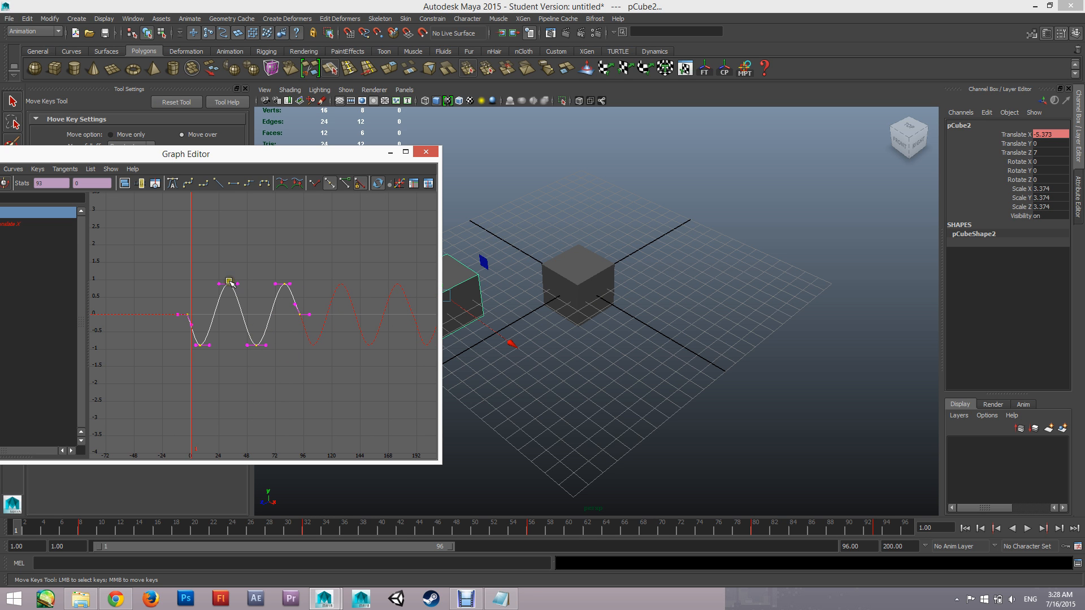
Undo the duplicated cube's Translate X curve edits back to before the earlier timing shift, and return to frame 1
{"action": "middle_click_drag", "start_coordinate": [229, 284], "coordinate": [186, 293]}
{"action": "key", "text": "ctrl+z"}
{"action": "key", "text": "ctrl+z"}
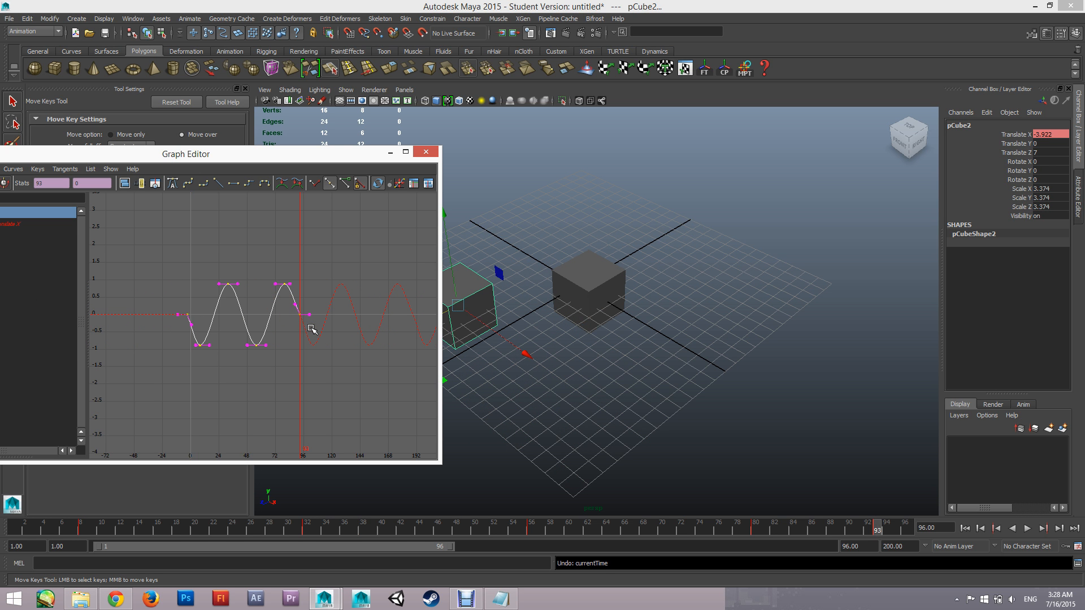
{"action": "key", "text": "ctrl+z"}
{"action": "key", "text": "ctrl+z"}
{"action": "key", "text": "ctrl+z"}
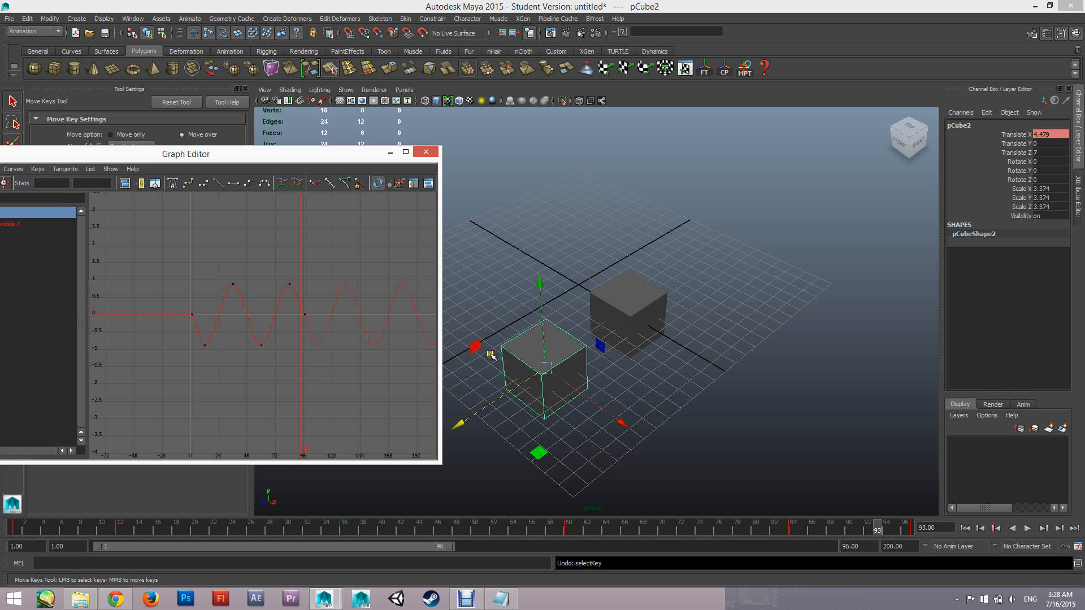
{"action": "left_click_drag", "start_coordinate": [178, 531], "coordinate": [1, 532]}
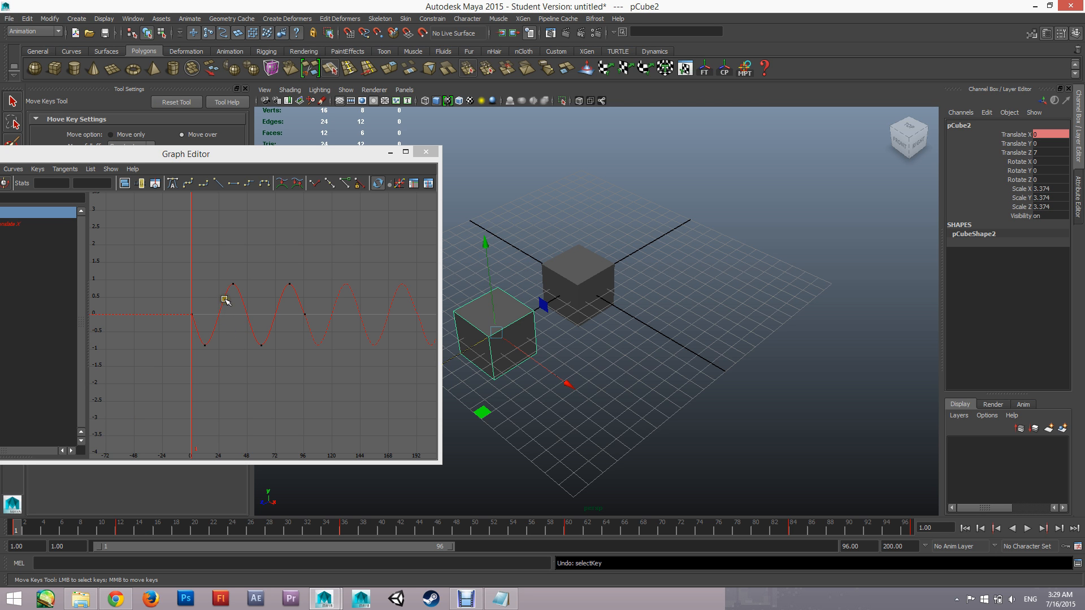
Set the pre infinity of the duplicated cube's Translate X curve to Cycle
{"action": "left_click_drag", "start_coordinate": [153, 153], "coordinate": [263, 126]}
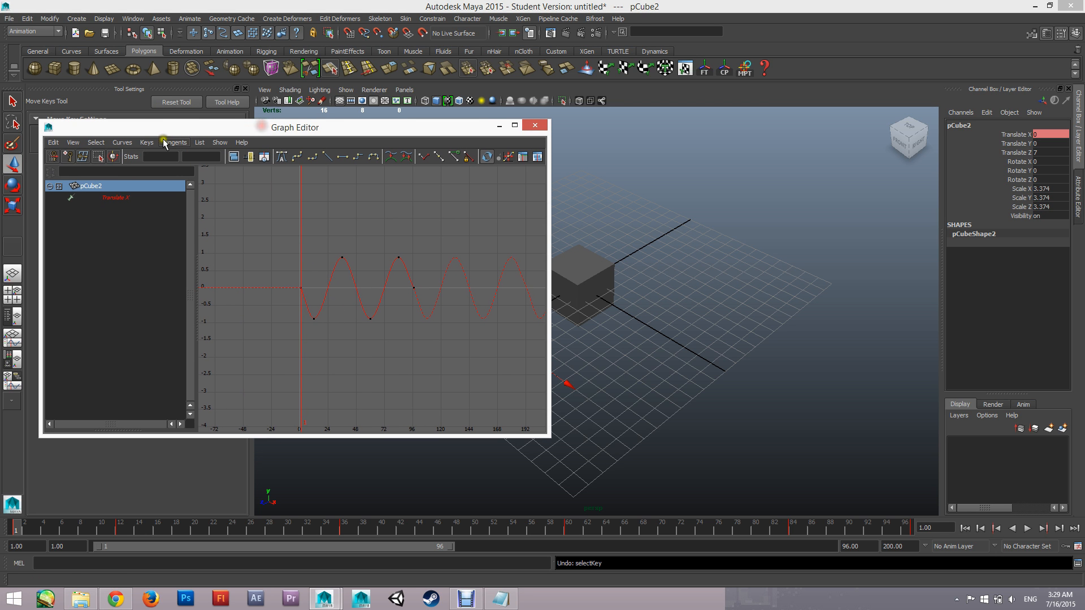
{"action": "left_click", "coordinate": [125, 142]}
{"action": "mouse_move", "coordinate": [139, 161]}
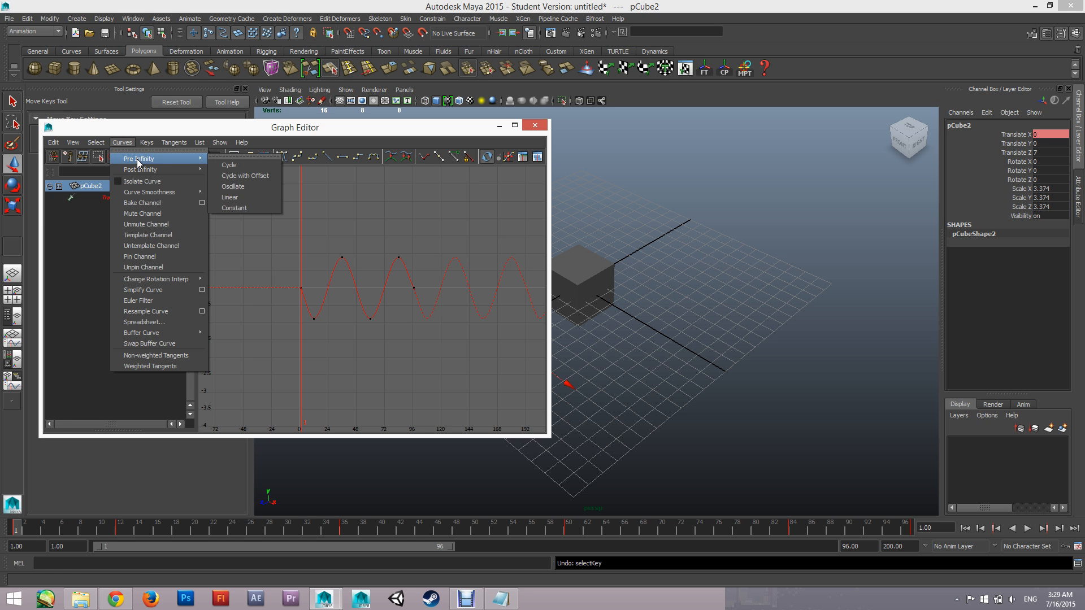
{"action": "left_click", "coordinate": [225, 165]}
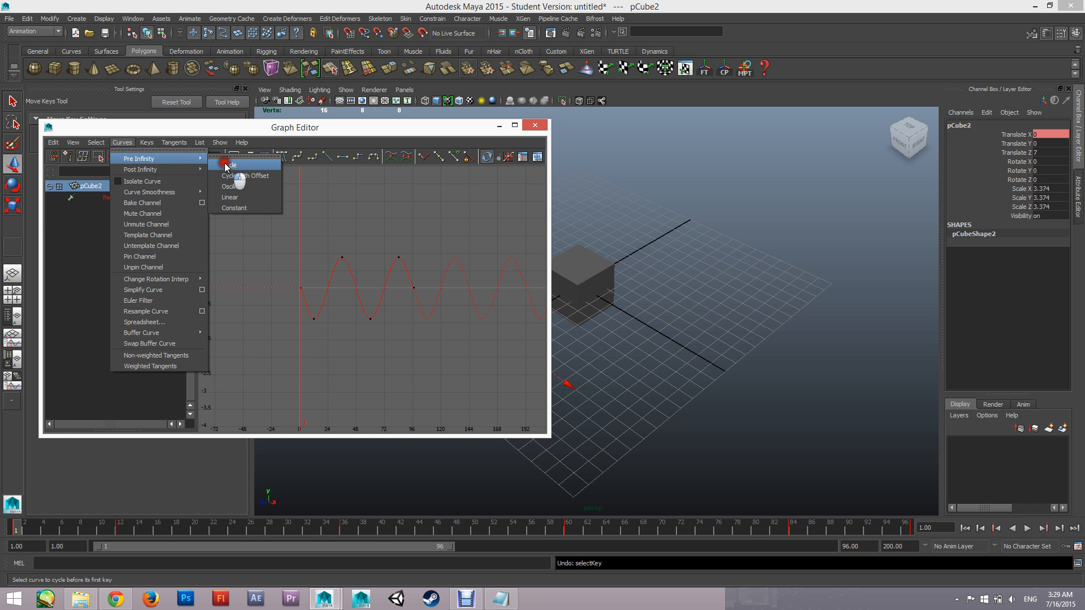
Select the duplicated cube's whole Translate X curve and shift it 18 frames later
{"action": "middle_click_drag", "start_coordinate": [279, 373], "coordinate": [314, 335], "text": "alt"}
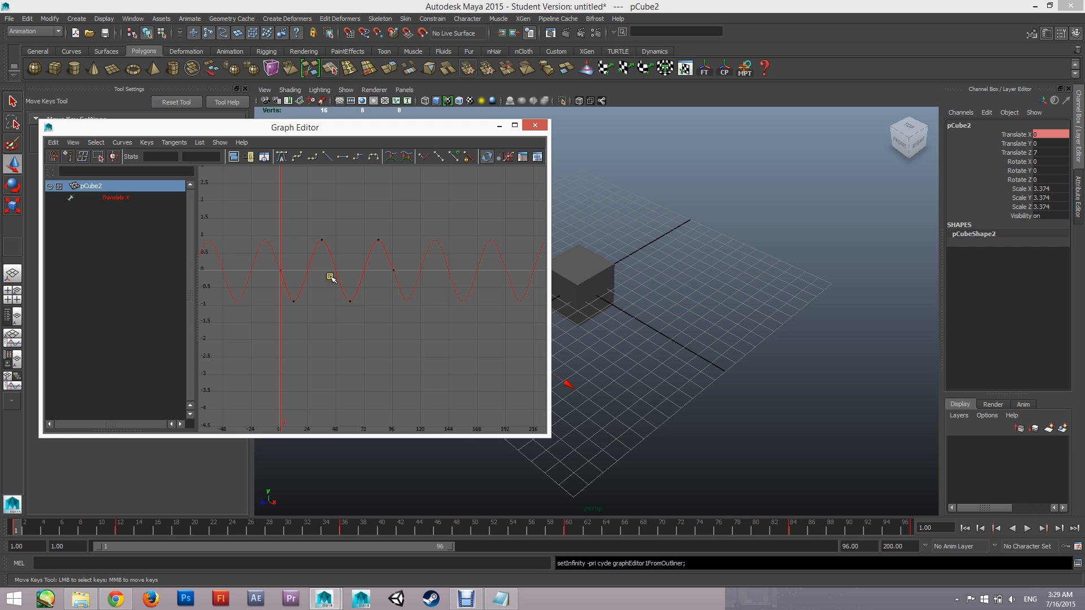
{"action": "left_click", "coordinate": [311, 259]}
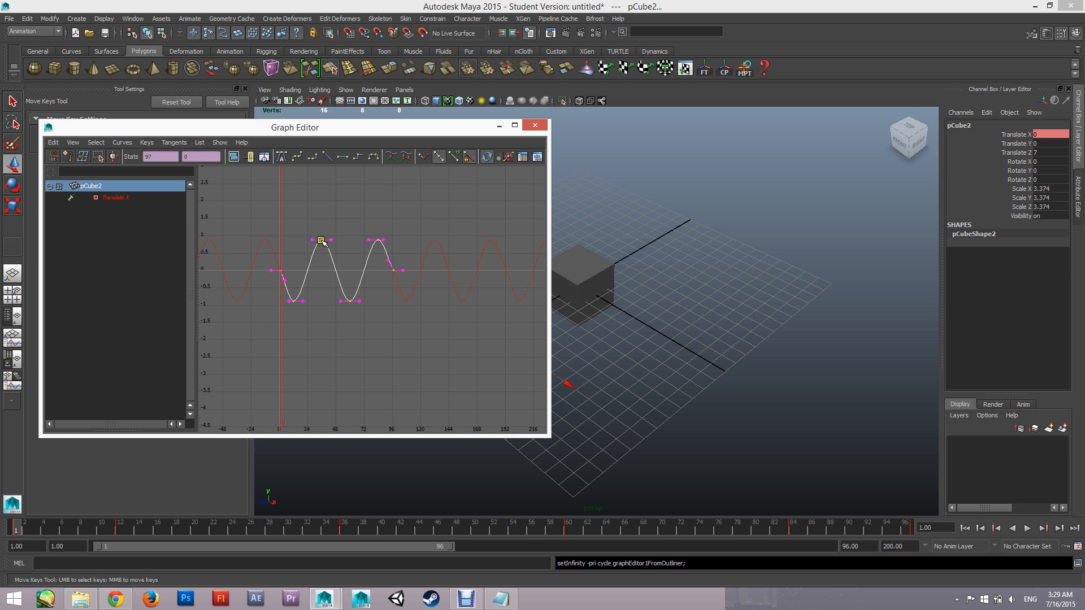
{"action": "middle_click_drag", "start_coordinate": [322, 242], "coordinate": [344, 241]}
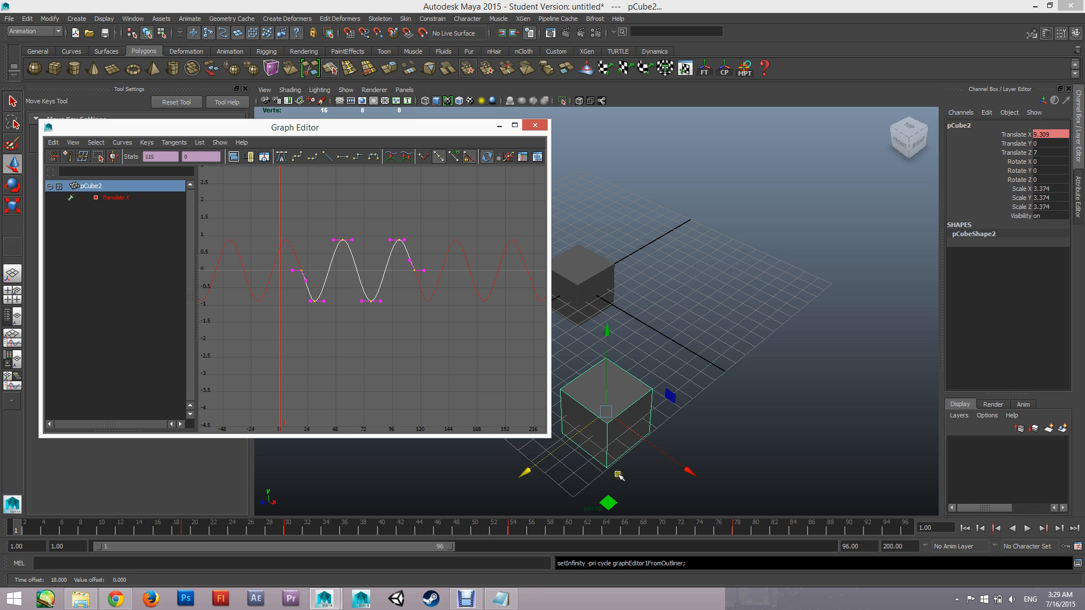
Play the offset animation, view both cubes from different angles, stop the playback, and return to frame 1
{"action": "left_click", "coordinate": [500, 126]}
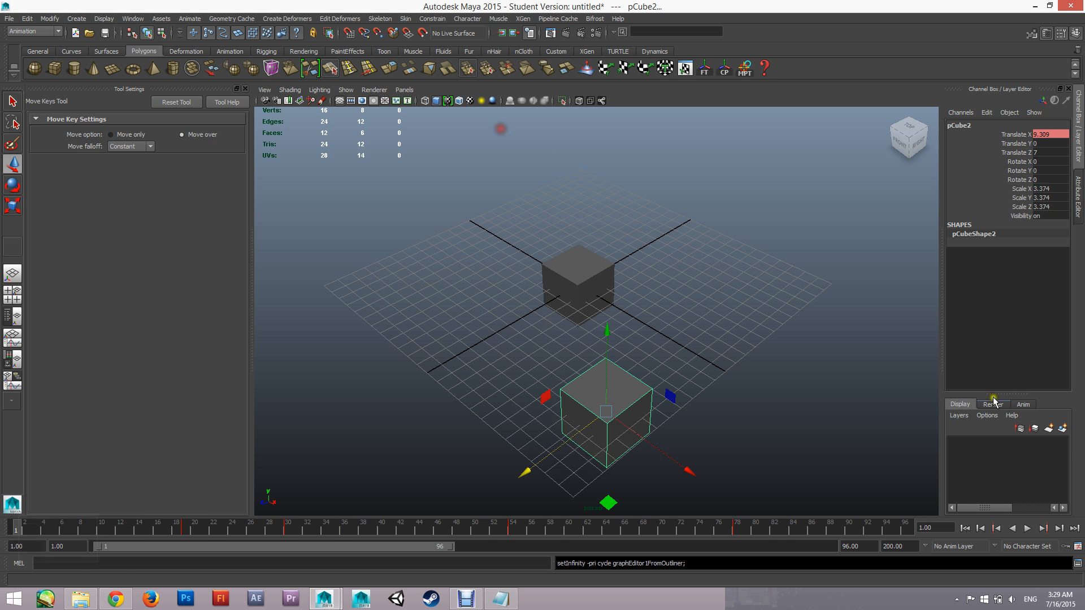
{"action": "left_click", "coordinate": [1027, 527]}
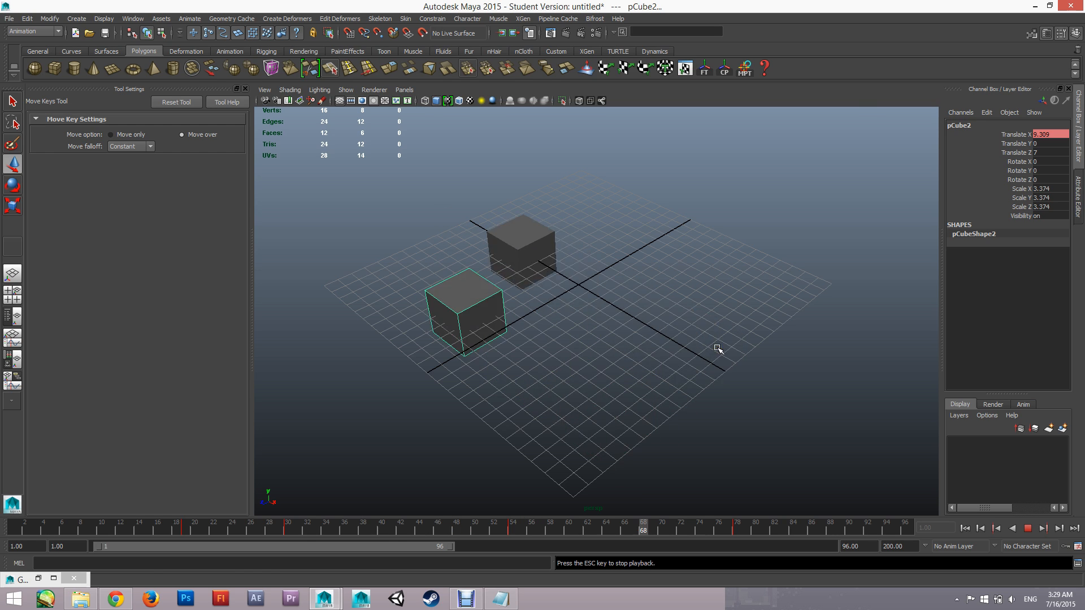
{"action": "left_click_drag", "start_coordinate": [497, 399], "coordinate": [550, 395], "text": "alt"}
{"action": "key", "text": "w"}
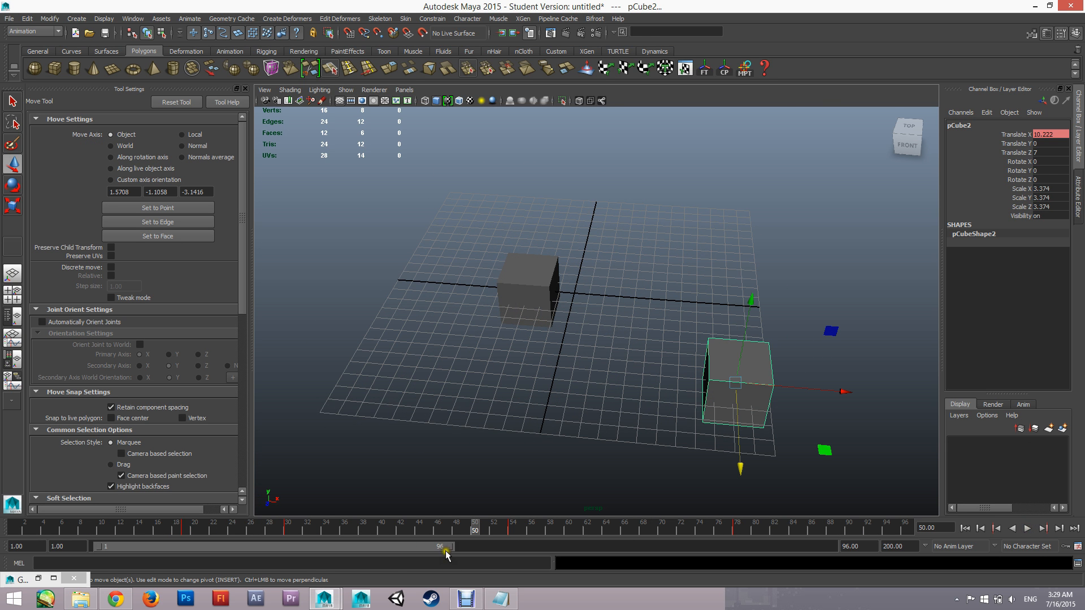
{"action": "left_click_drag", "start_coordinate": [439, 528], "coordinate": [13, 528]}
{"action": "left_click_drag", "start_coordinate": [642, 315], "coordinate": [606, 389], "text": "alt"}
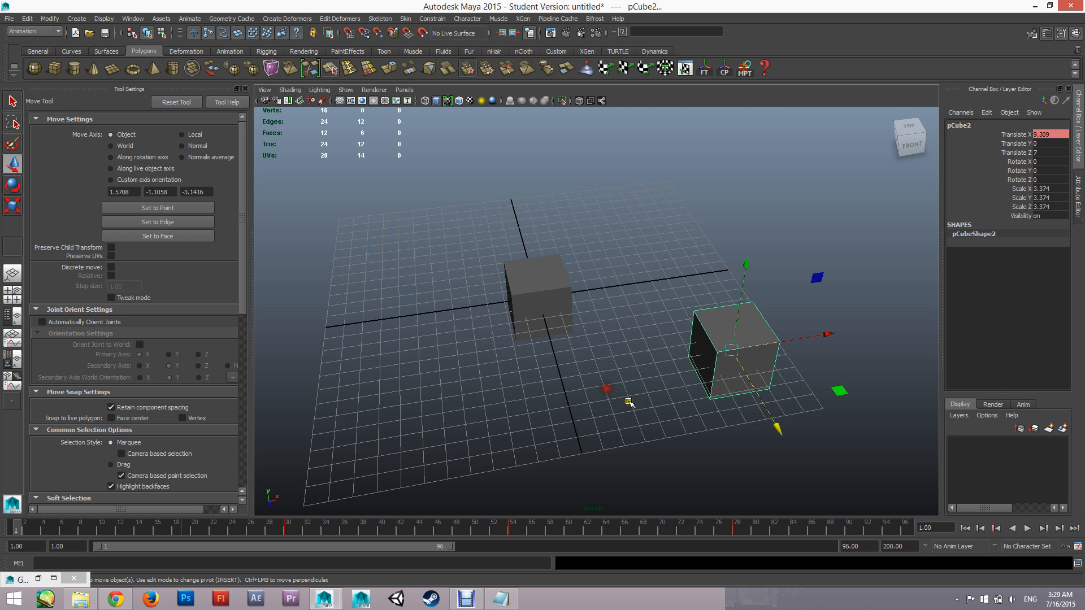
{"action": "left_click_drag", "start_coordinate": [629, 333], "coordinate": [603, 362], "text": "alt"}
Open Task Manager to view the running processes
{"action": "key", "text": "alt+Tab"}
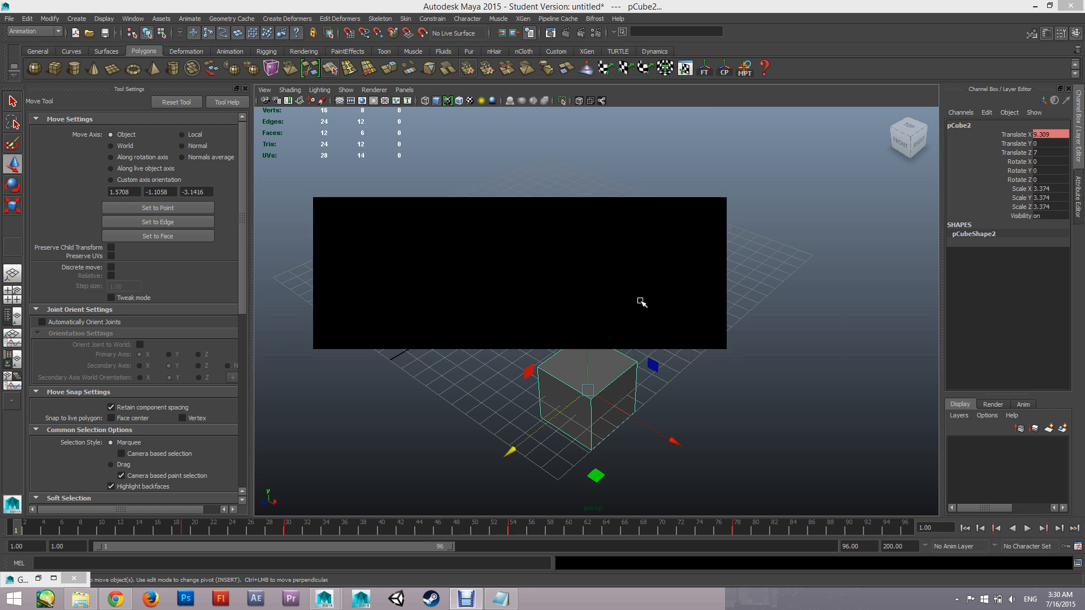
{"action": "key", "text": "ctrl+shift+Escape"}
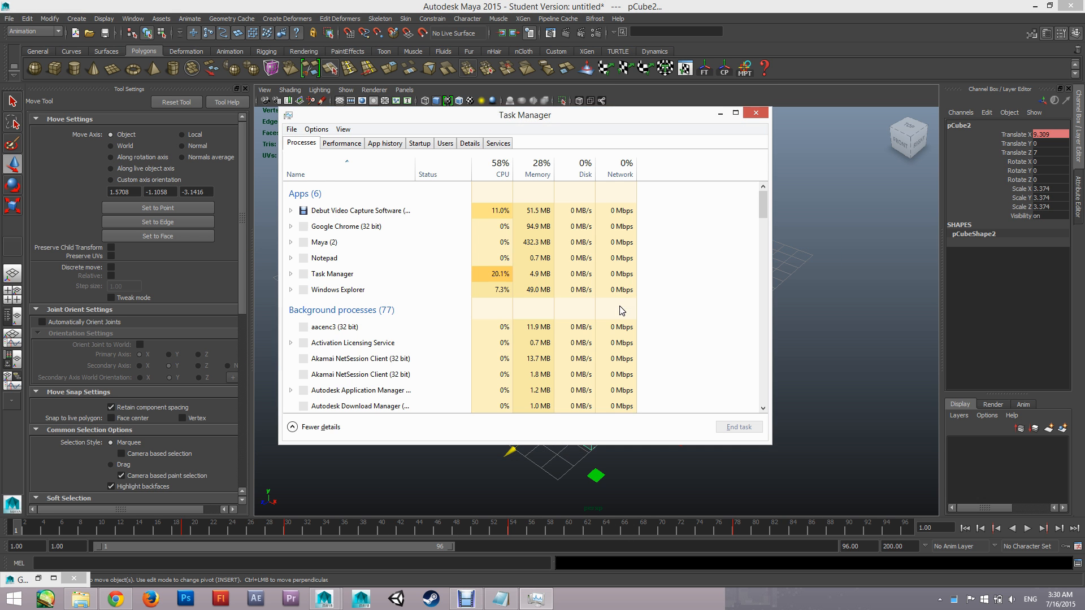